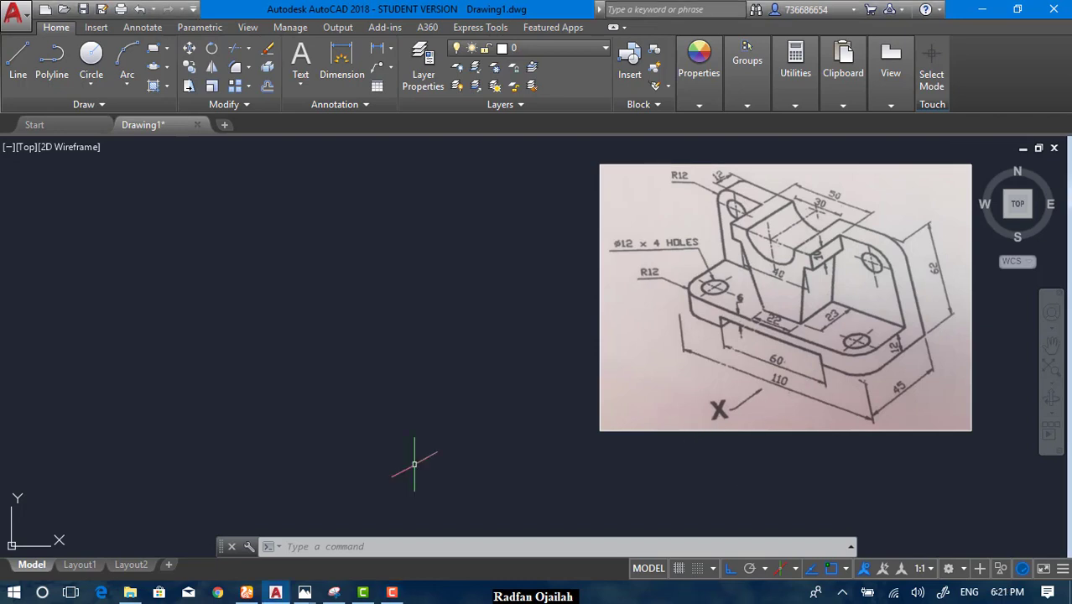
Step: Draw the base plate's 62-unit vertical edge with LINE
{"action": "type", "text": "l"}
{"action": "key", "text": "Return"}
{"action": "left_click", "coordinate": [467, 413]}
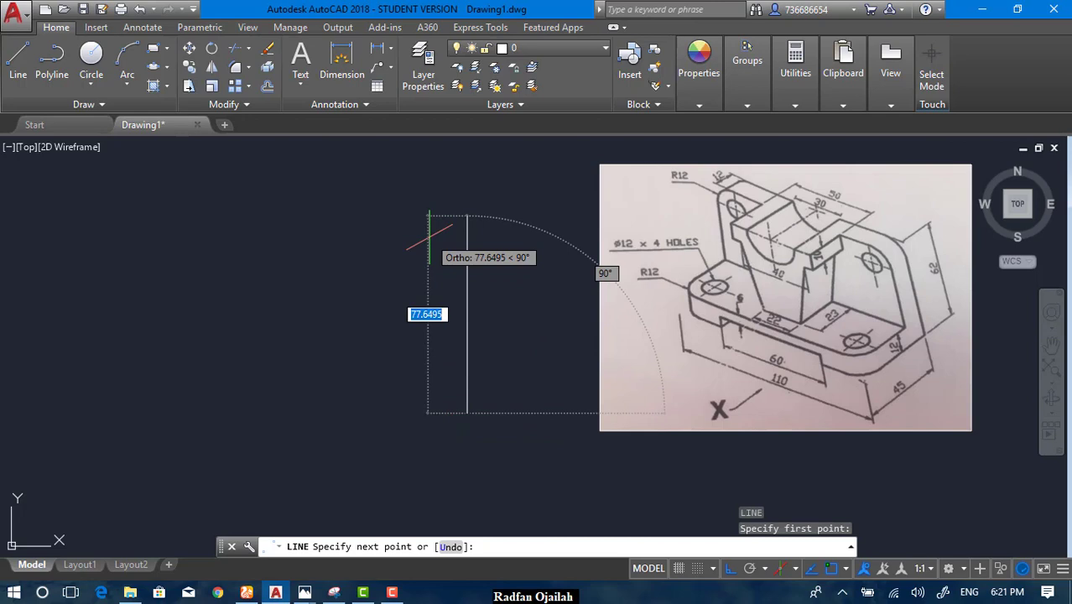
{"action": "type", "text": "2"}
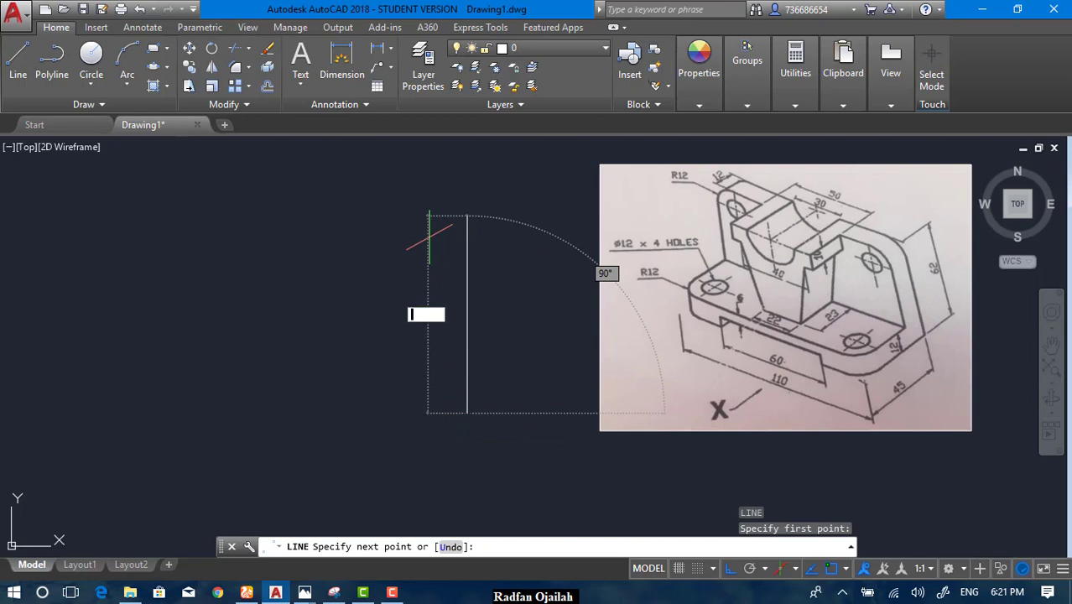
{"action": "key", "text": "Return"}
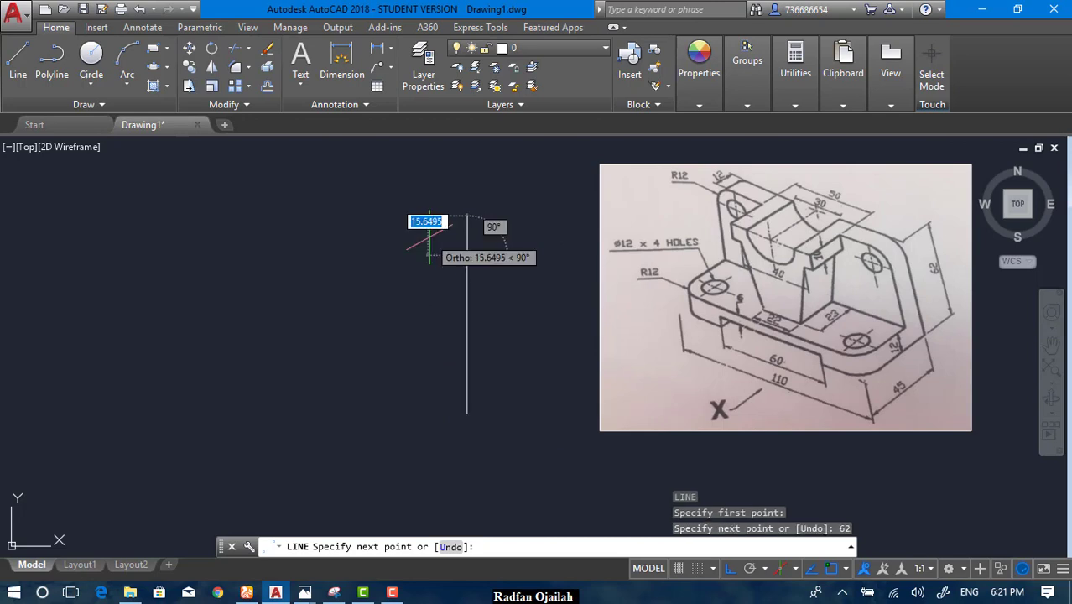
{"action": "key", "text": "Return"}
{"action": "key", "text": "Return"}
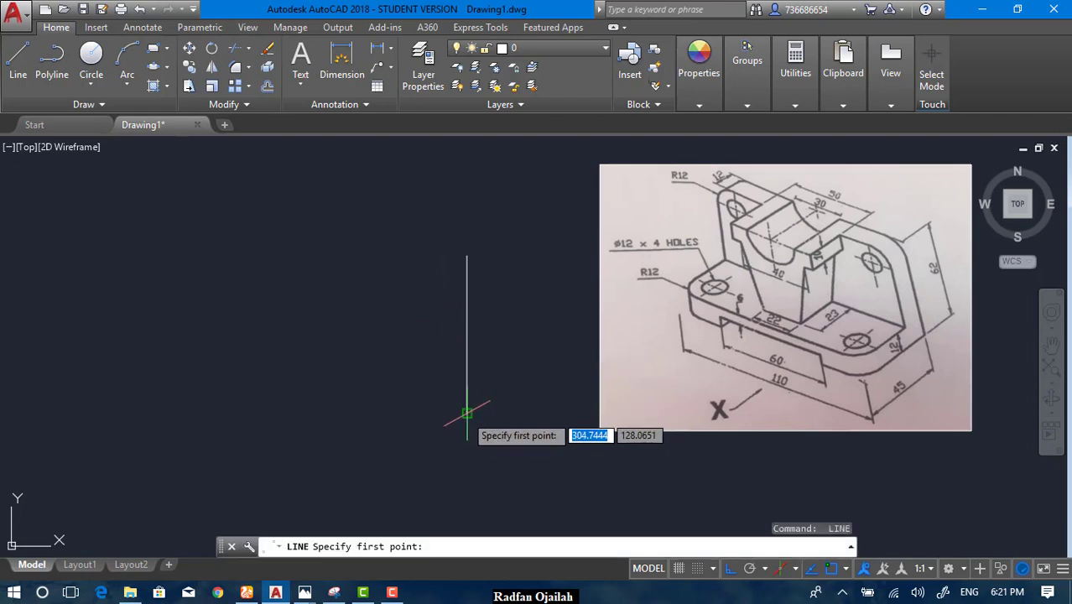
Step: From the vertical edge's lower end, draw a 45-unit edge at 210° and a 110-unit edge on the left isoplane
{"action": "left_click", "coordinate": [467, 412]}
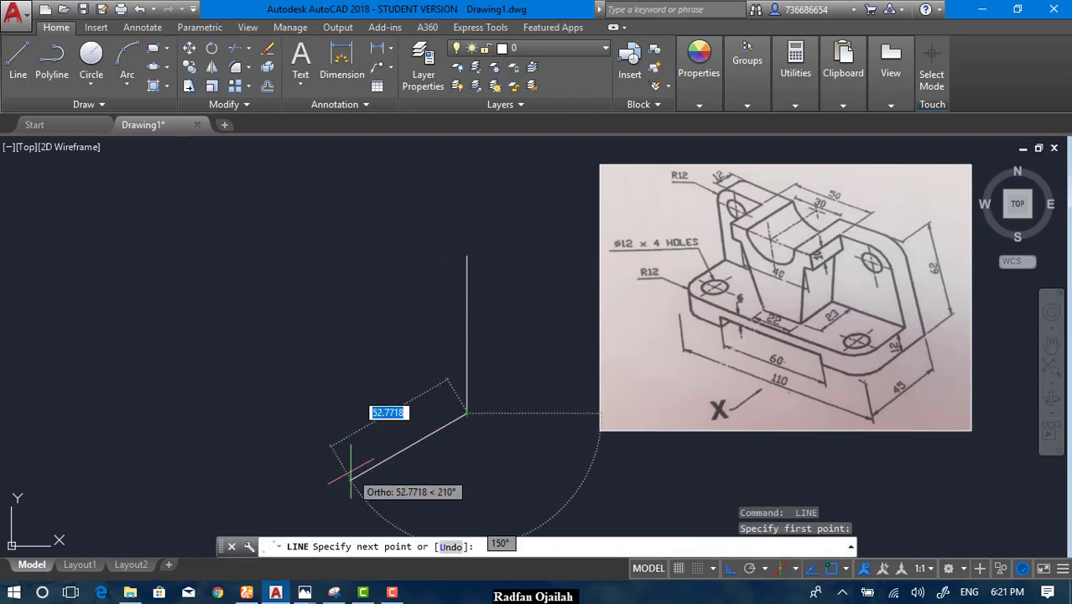
{"action": "type", "text": "45"}
{"action": "key", "text": "Return"}
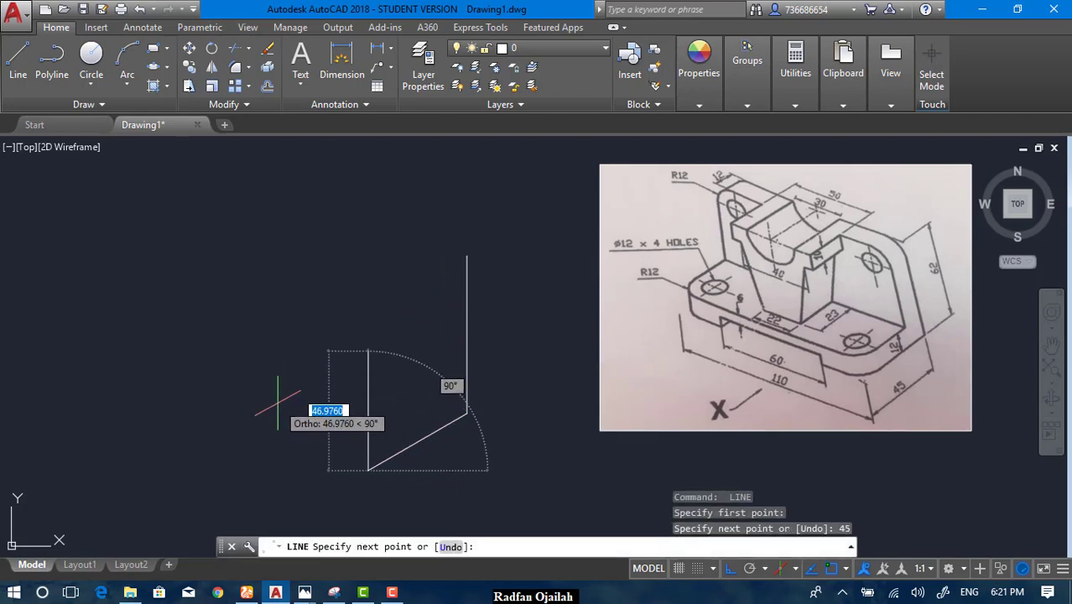
{"action": "key", "text": "F5"}
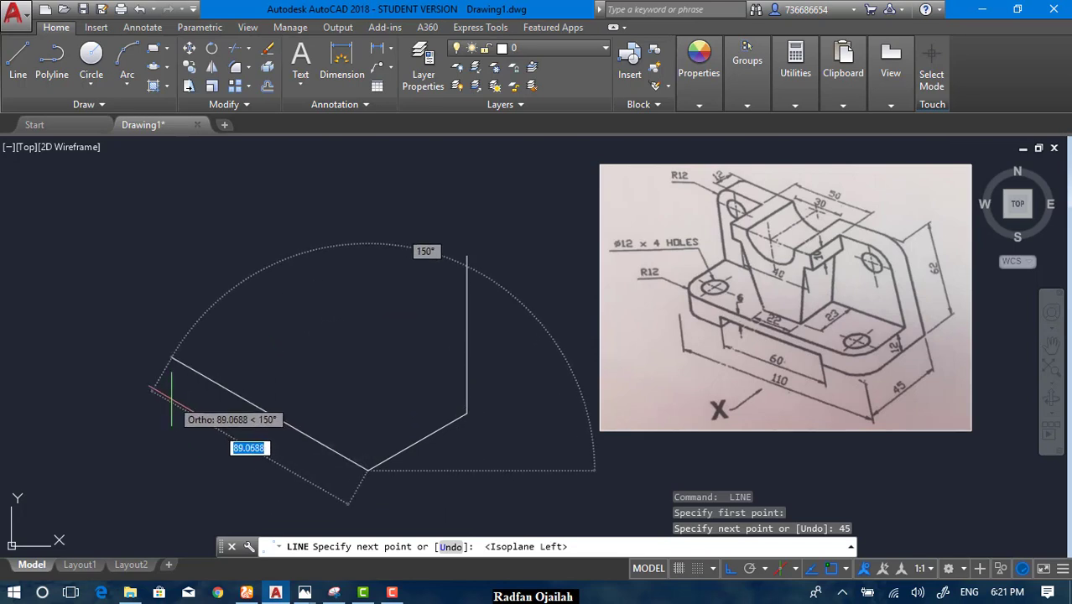
{"action": "type", "text": "110"}
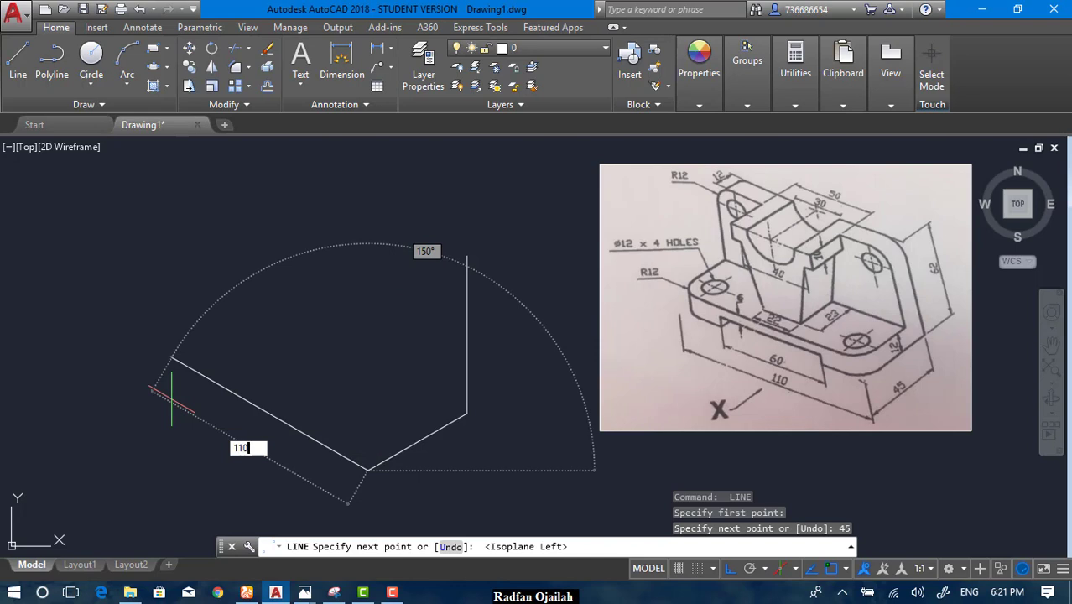
{"action": "key", "text": "Return"}
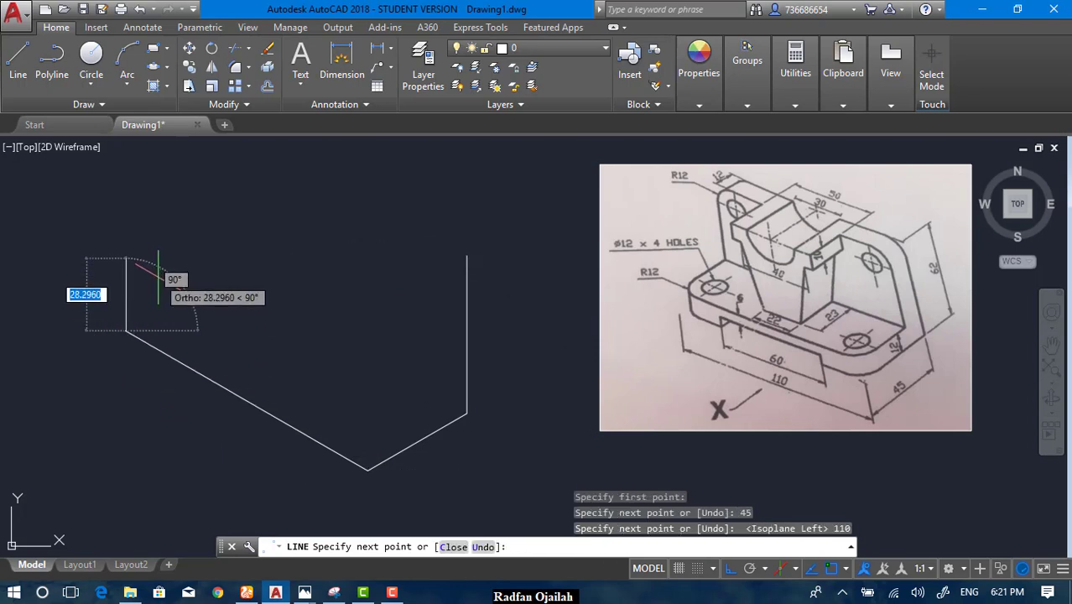
{"action": "key", "text": "Return"}
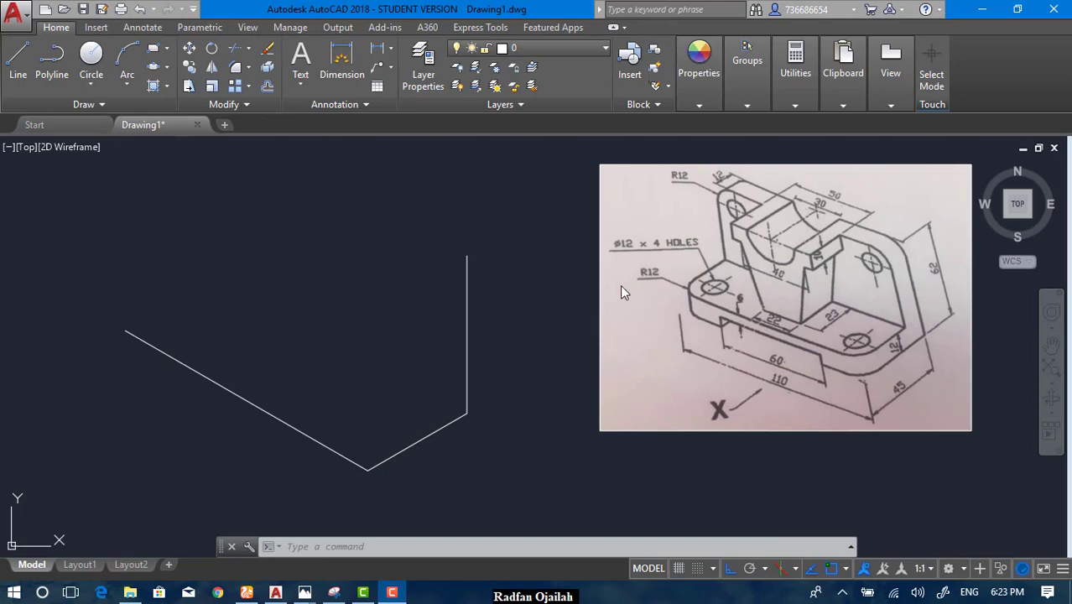
Step: From the lower front vertex, draw 12-unit marker lines at 30° and 150° on the top isoplane
{"action": "key", "text": "i"}
{"action": "key", "text": "Return"}
{"action": "key", "text": "Escape"}
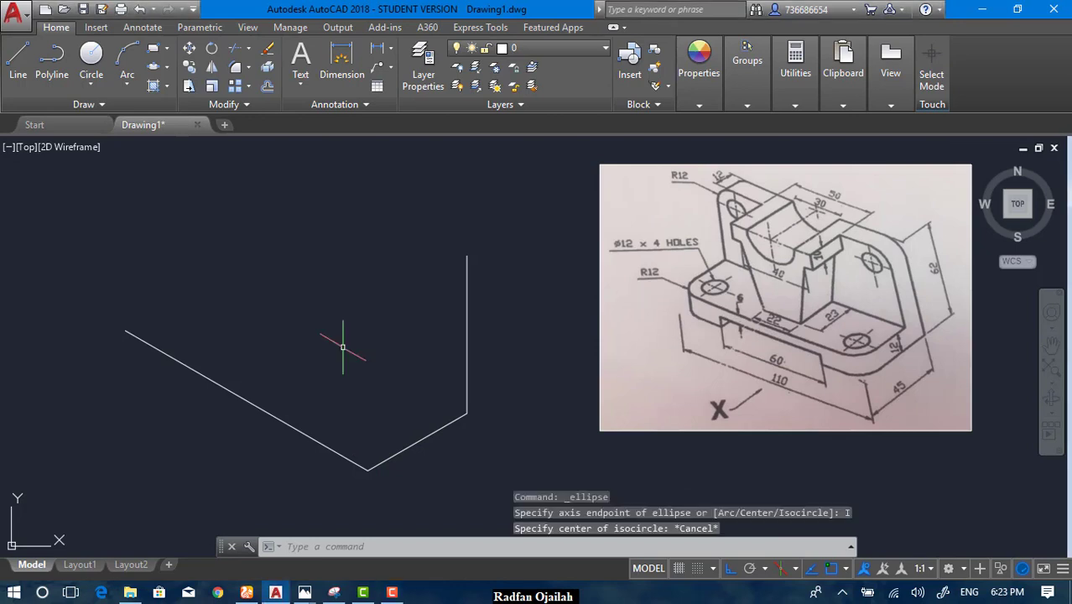
{"action": "type", "text": "l"}
{"action": "key", "text": "Return"}
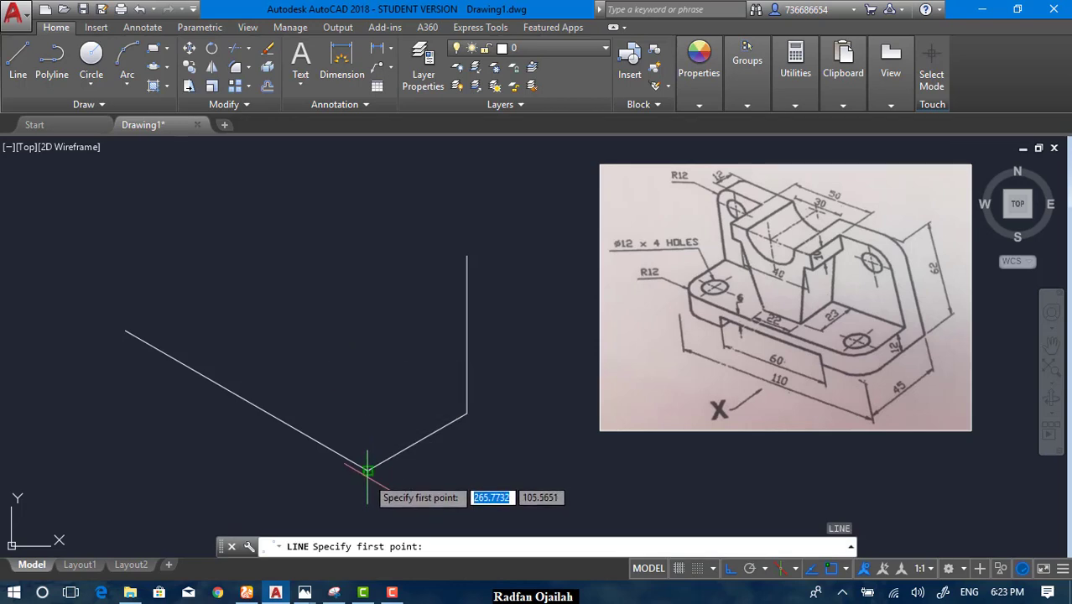
{"action": "left_click", "coordinate": [367, 471]}
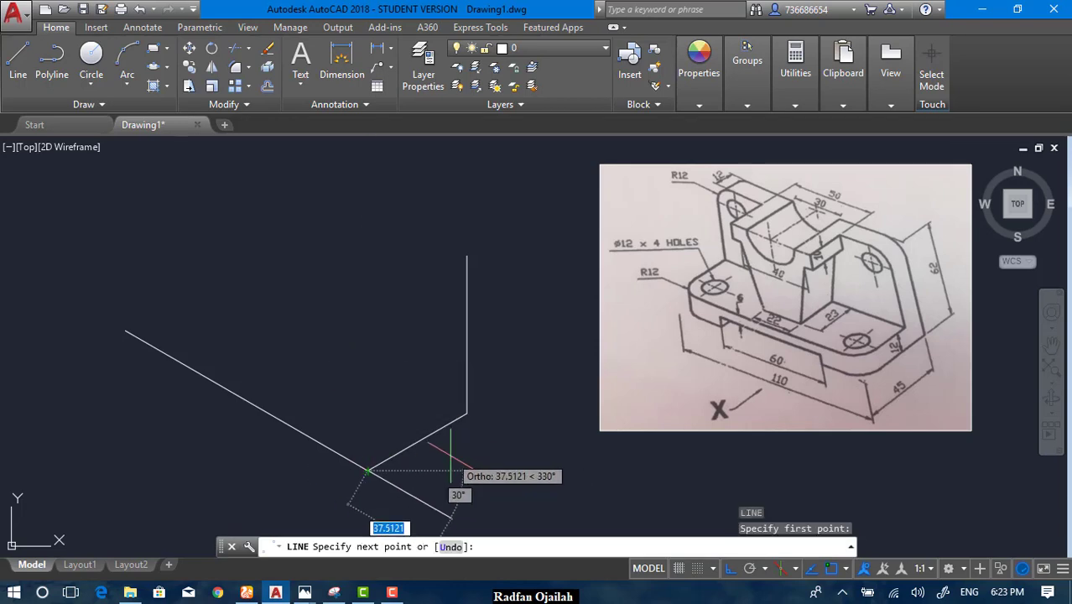
{"action": "key", "text": "F5"}
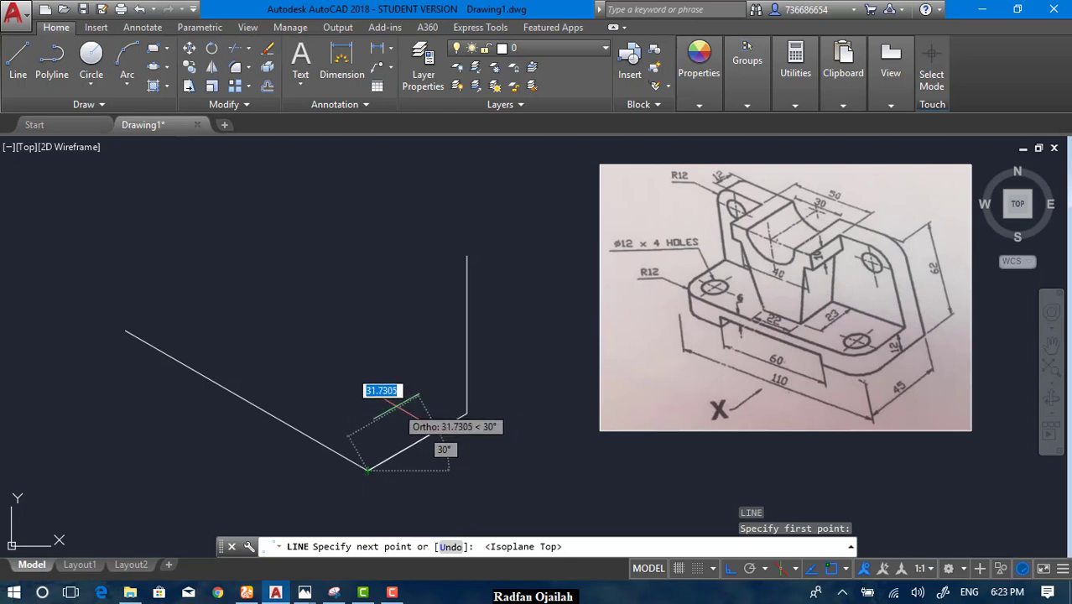
{"action": "type", "text": "12"}
{"action": "key", "text": "Return"}
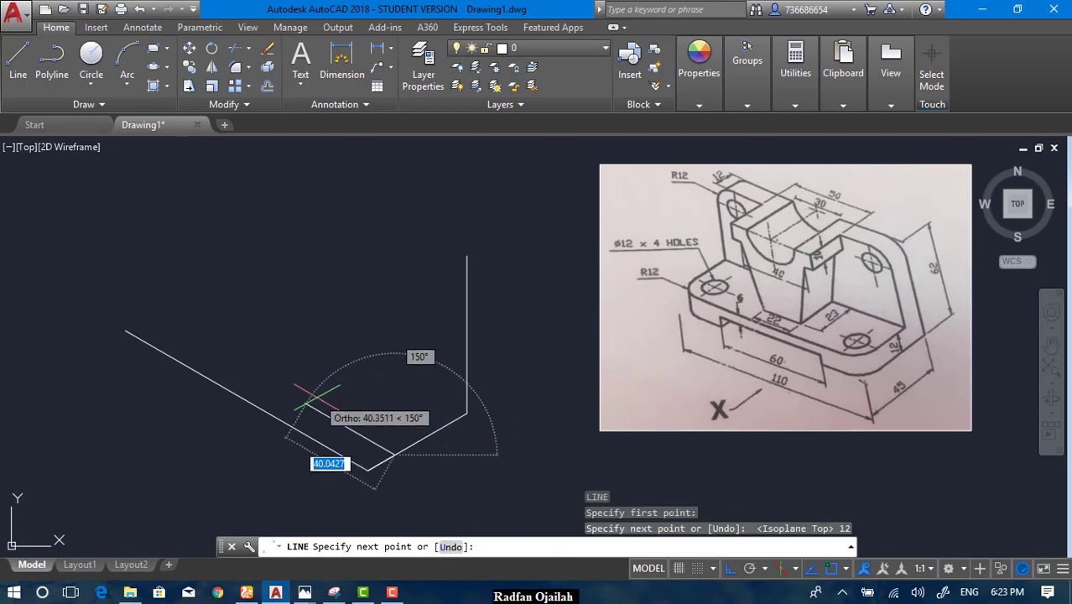
{"action": "type", "text": "12"}
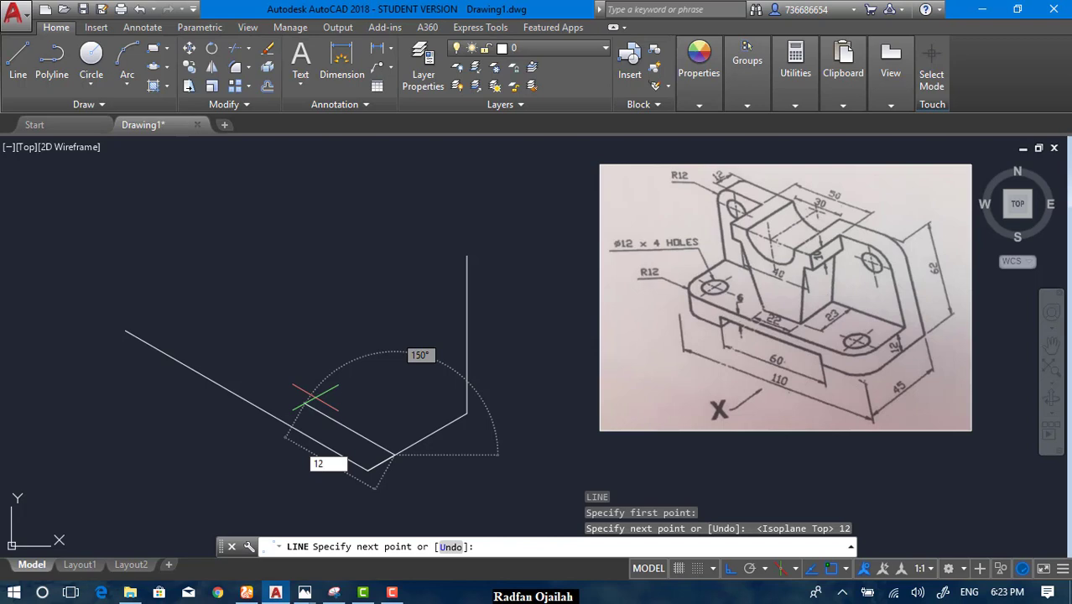
{"action": "key", "text": "Return"}
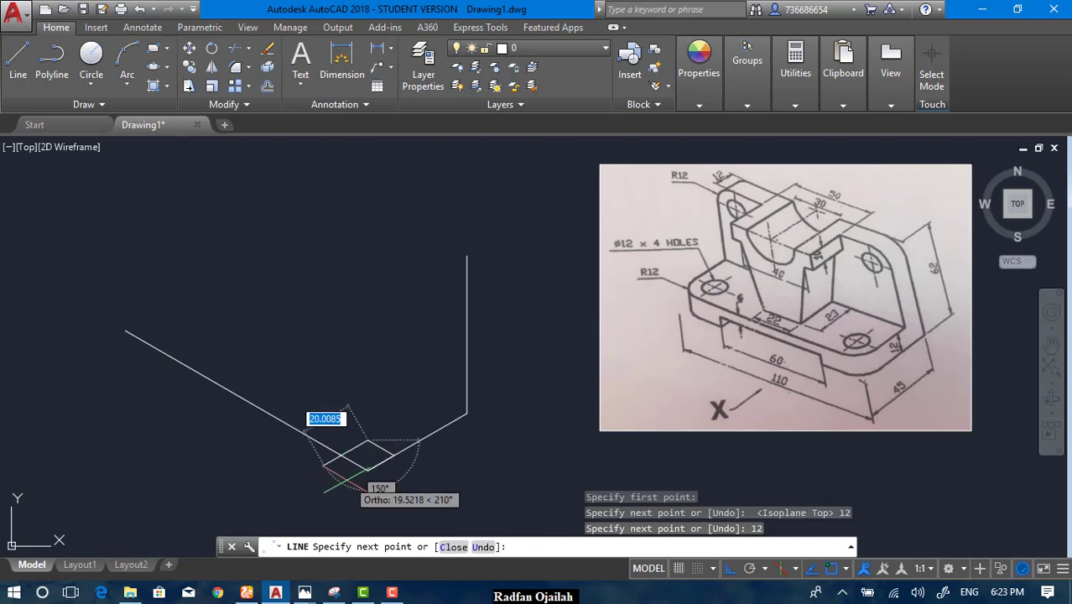
{"action": "key", "text": "Return"}
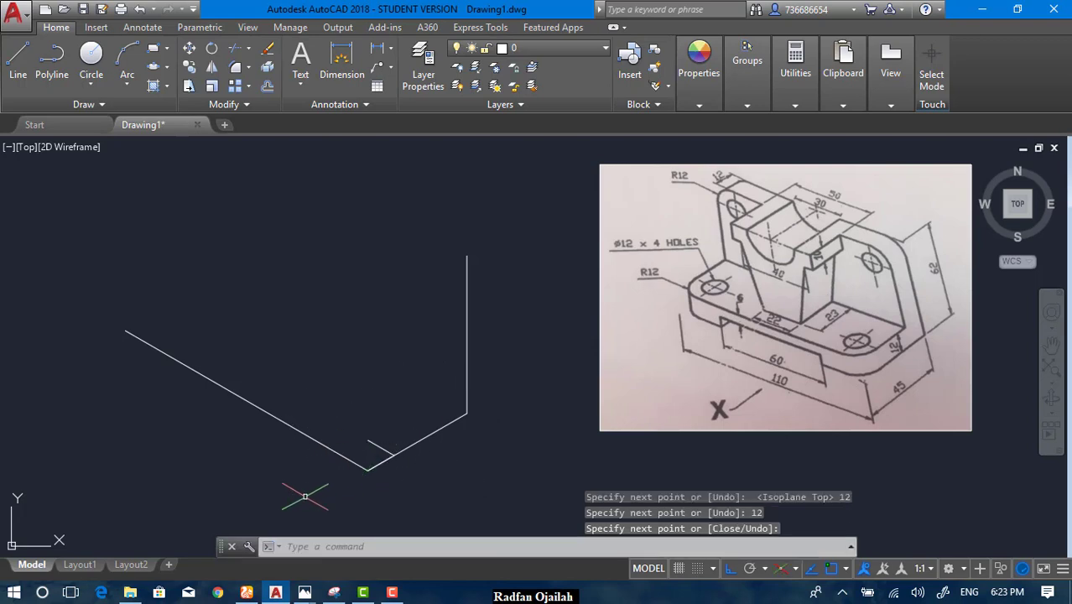
Step: From the base edge's left end, draw two more 12-unit marker lines at 30° and -30°
{"action": "key", "text": "Return"}
{"action": "left_click", "coordinate": [126, 331]}
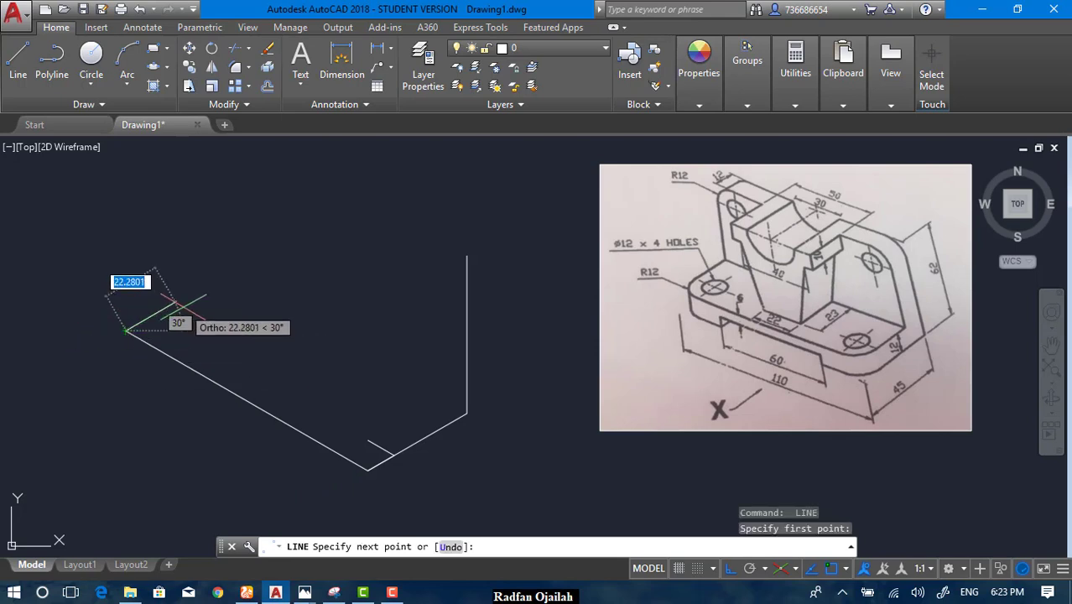
{"action": "type", "text": "12"}
{"action": "key", "text": "Return"}
{"action": "type", "text": "1"}
{"action": "key", "text": "Return"}
{"action": "key", "text": "Return"}
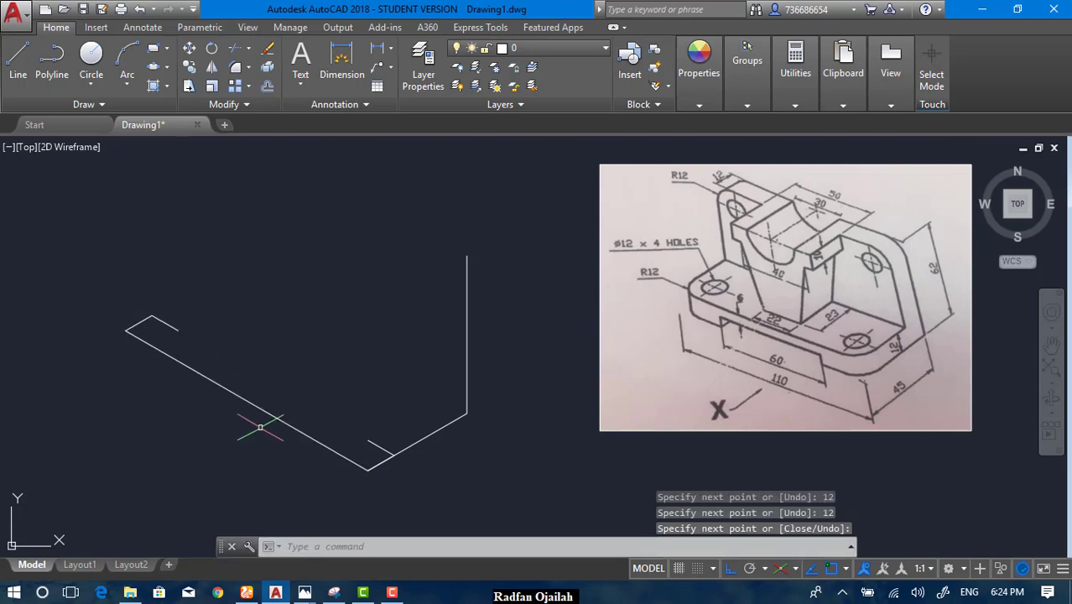
Step: Draw a 12-radius isocircle centred on the front corner mark
{"action": "left_click", "coordinate": [159, 74]}
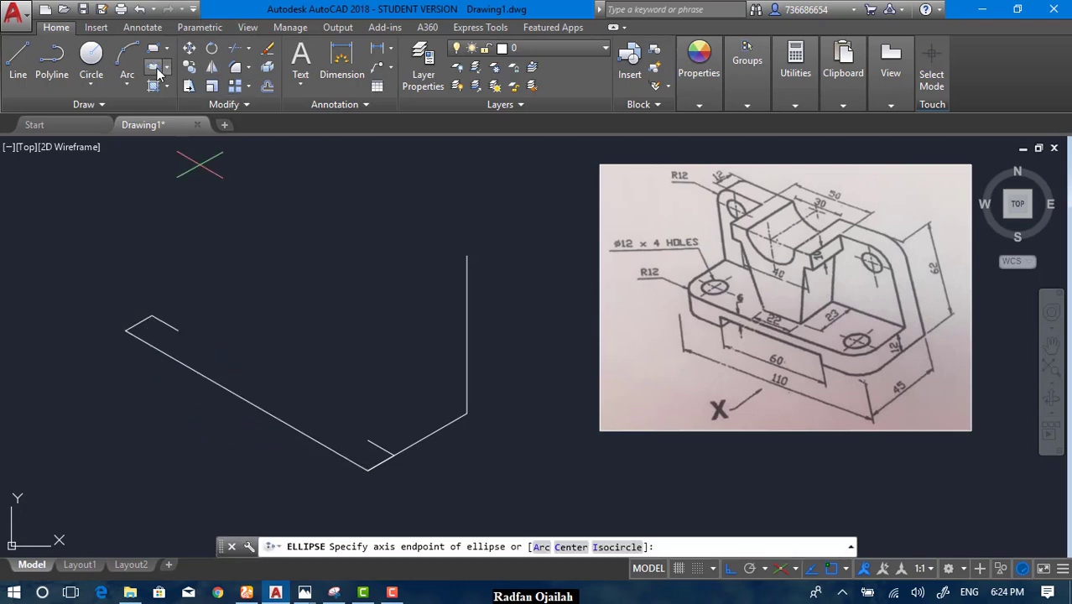
{"action": "left_click", "coordinate": [156, 69]}
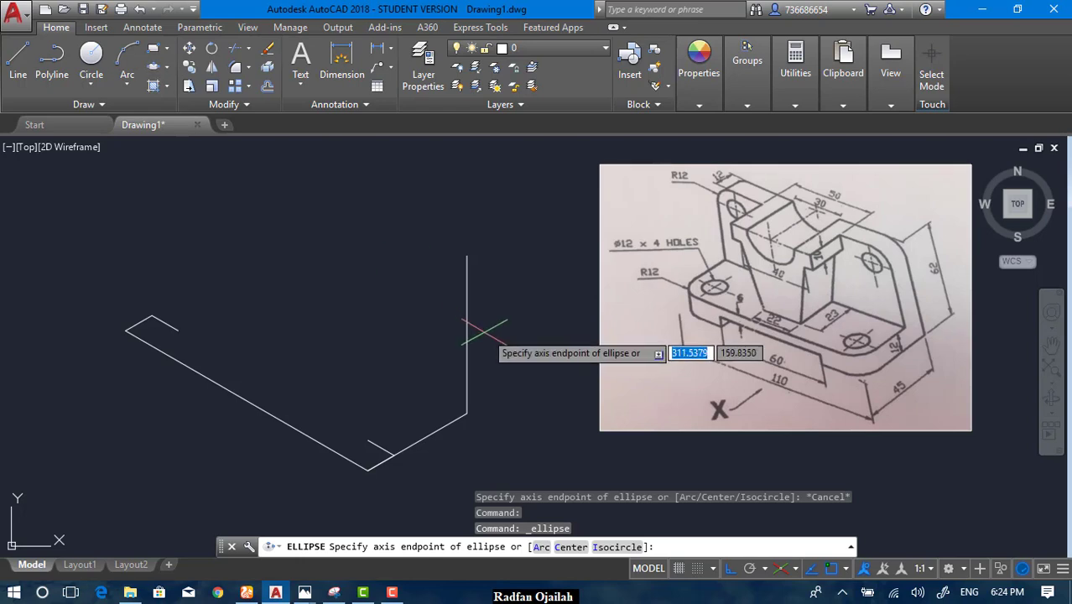
{"action": "left_click", "coordinate": [616, 547]}
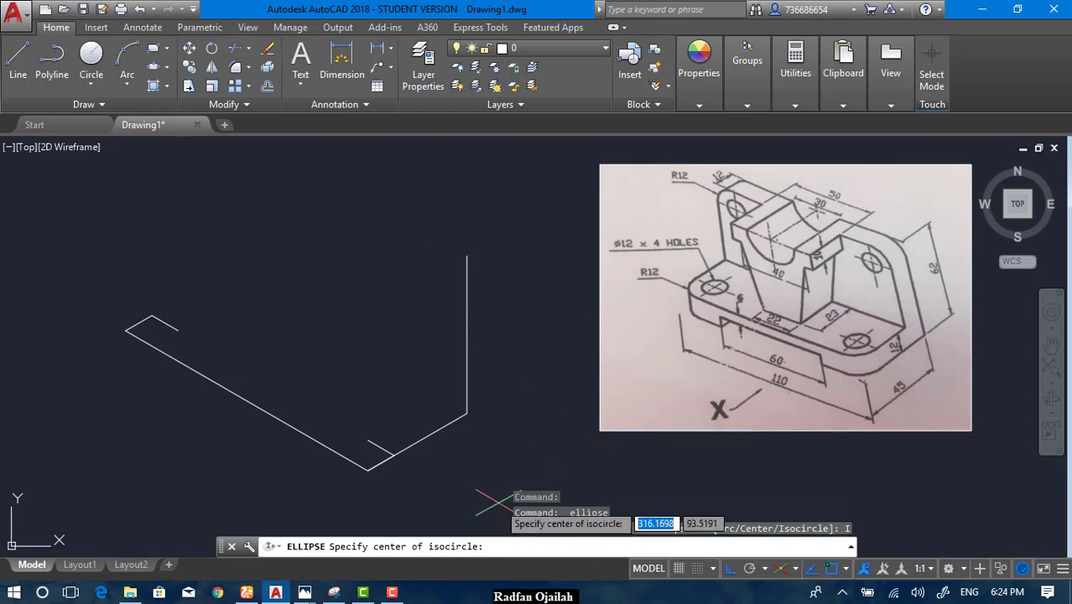
{"action": "left_click", "coordinate": [368, 439]}
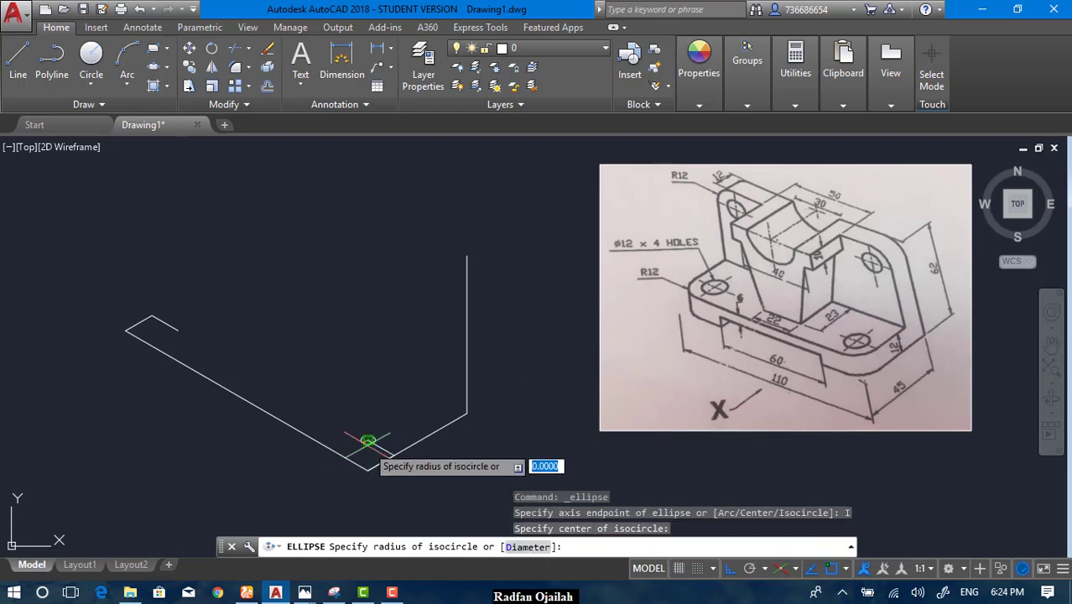
{"action": "left_click", "coordinate": [393, 457]}
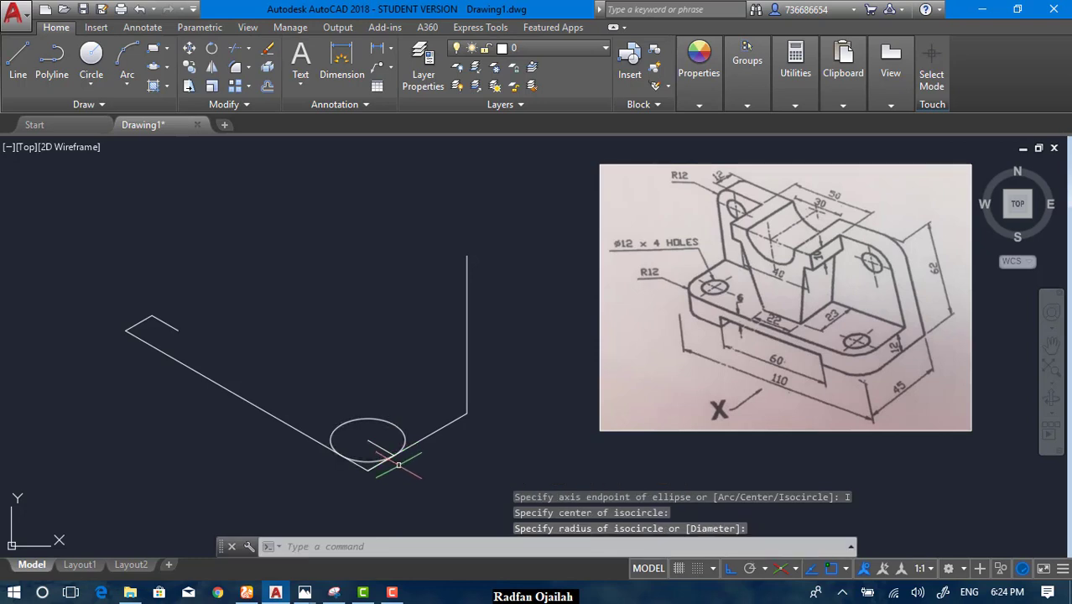
Step: Draw a second 12-radius isocircle centred on the left corner mark
{"action": "key", "text": "Return"}
{"action": "left_click", "coordinate": [177, 330]}
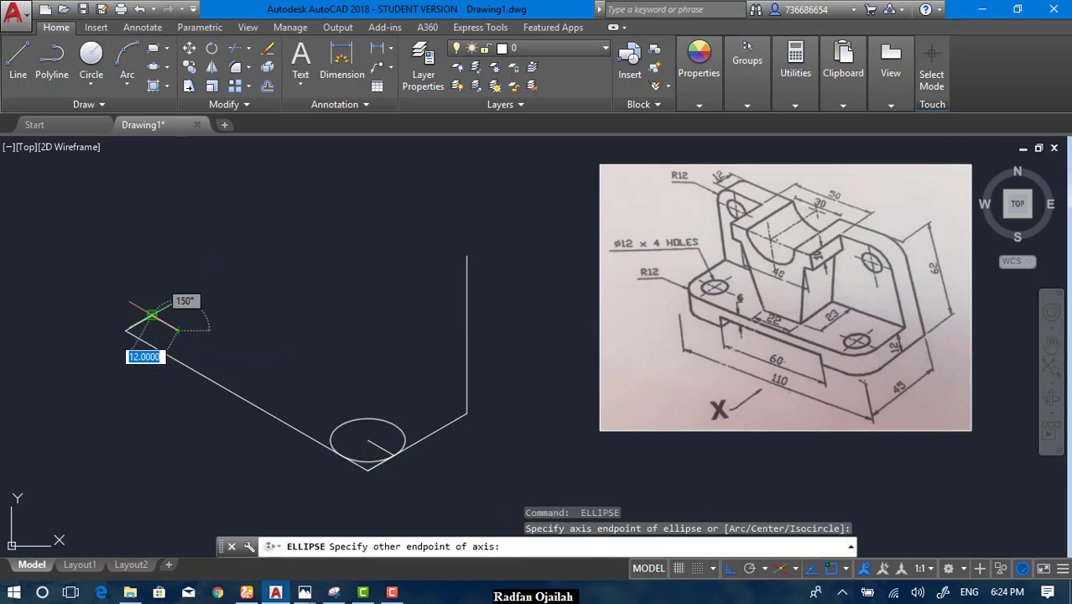
{"action": "key", "text": "Escape"}
{"action": "key", "text": "Return"}
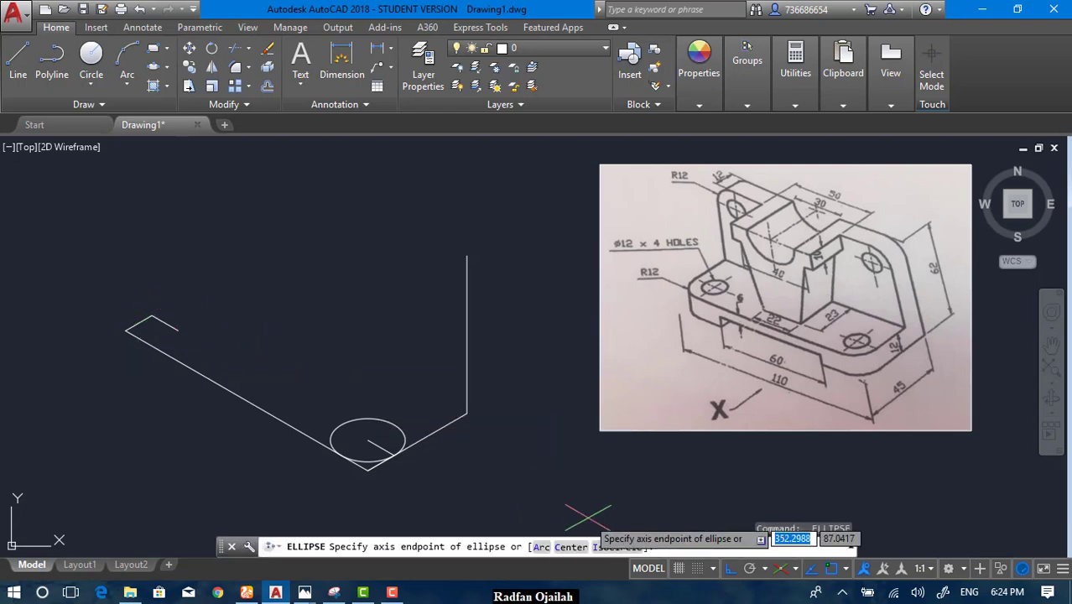
{"action": "left_click", "coordinate": [612, 549]}
{"action": "left_click", "coordinate": [177, 330]}
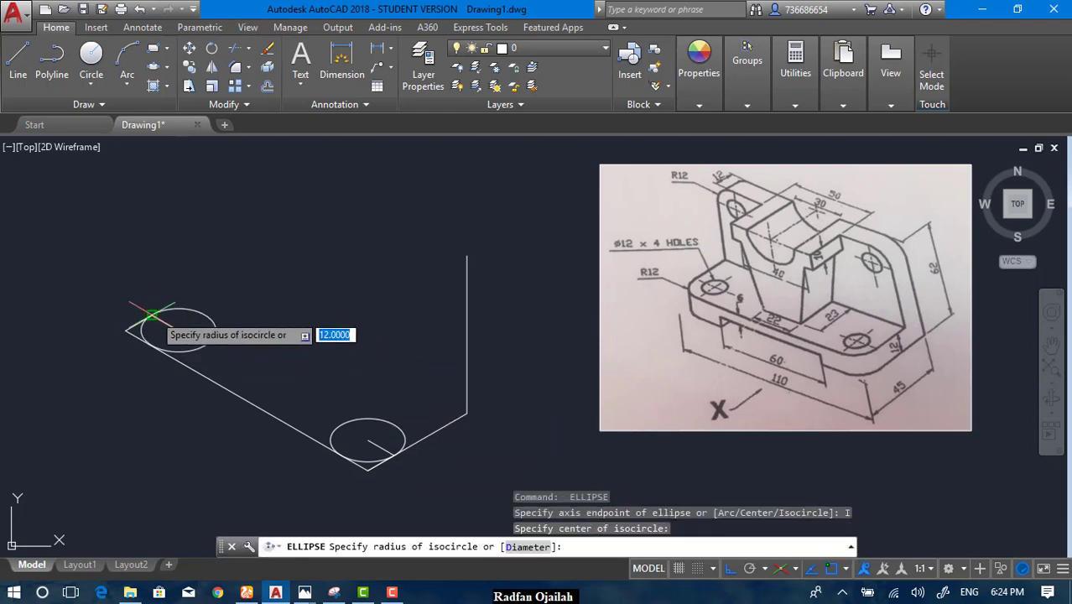
{"action": "key", "text": "Return"}
{"action": "key", "text": "Escape"}
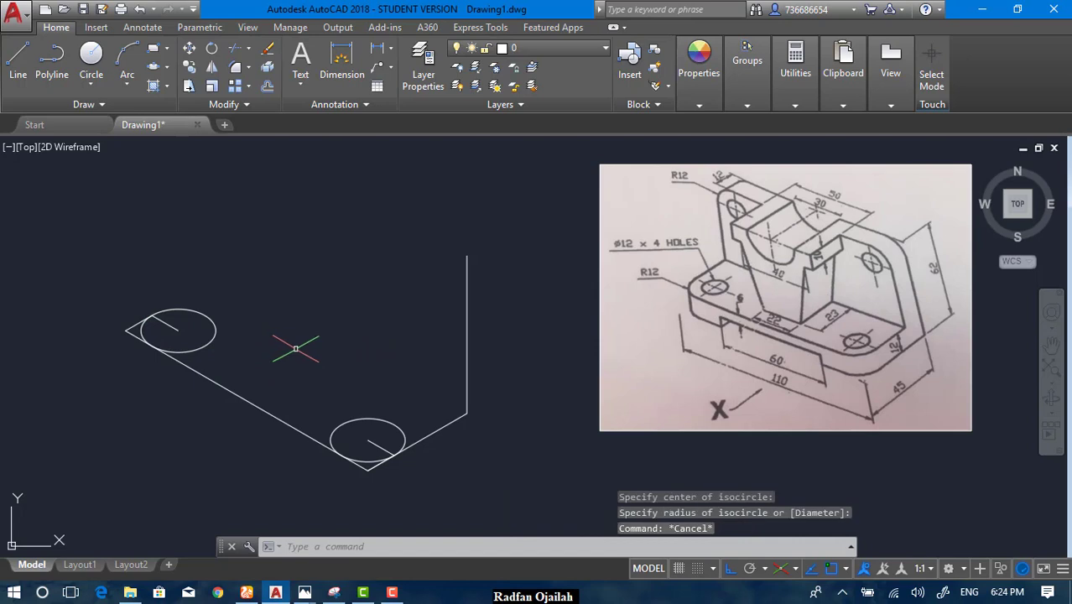
{"action": "type", "text": "tr"}
{"action": "key", "text": "Return"}
{"action": "key", "text": "Return"}
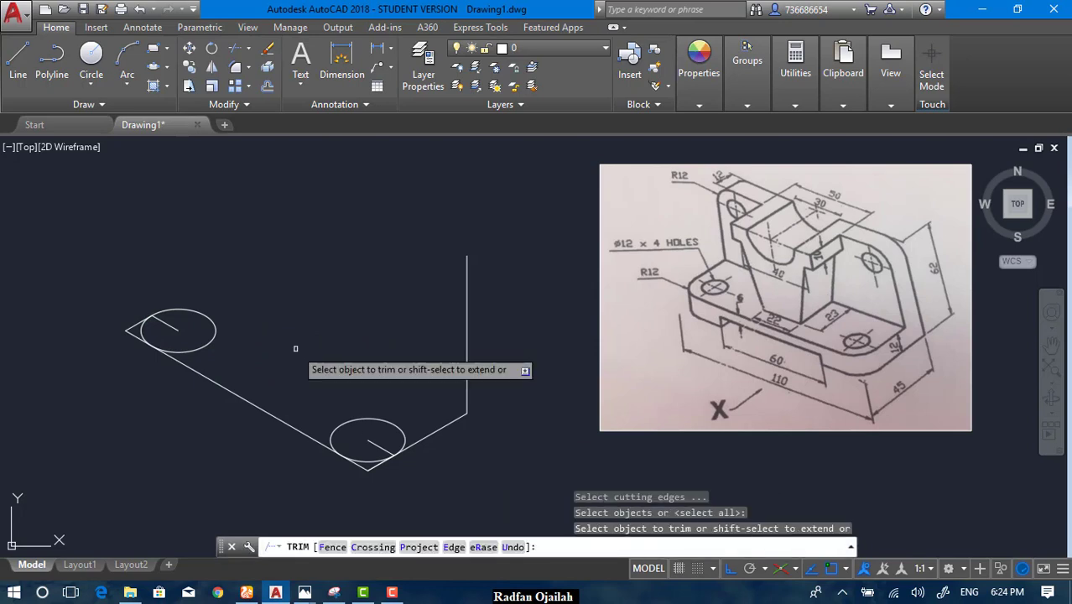
Step: Trim away the unneeded upper arcs of both isocircles
{"action": "left_click", "coordinate": [338, 421]}
{"action": "left_click", "coordinate": [198, 310]}
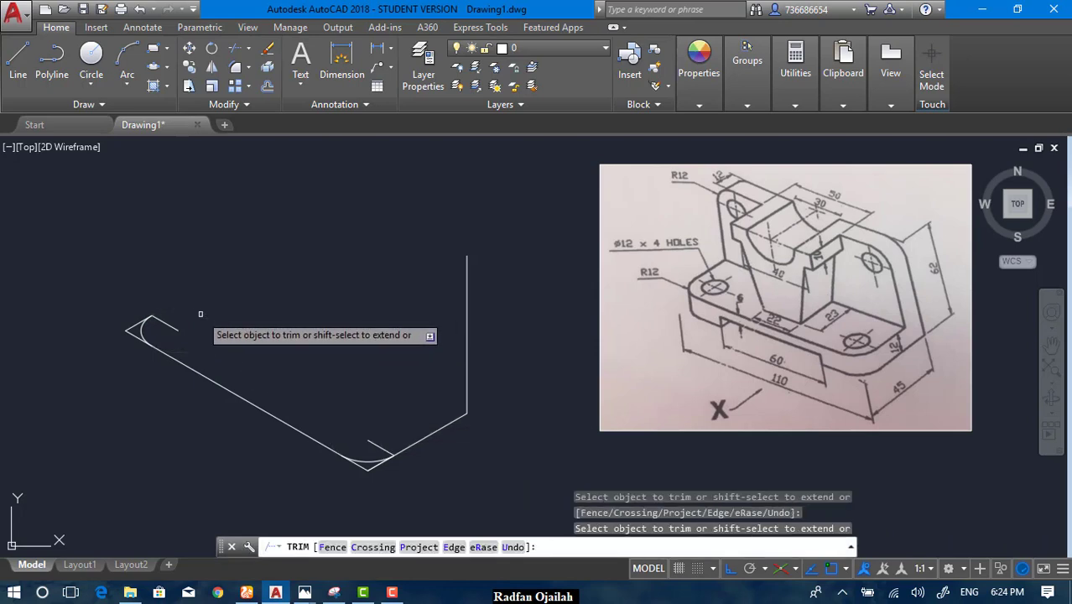
{"action": "key", "text": "Return"}
{"action": "left_click", "coordinate": [379, 448]}
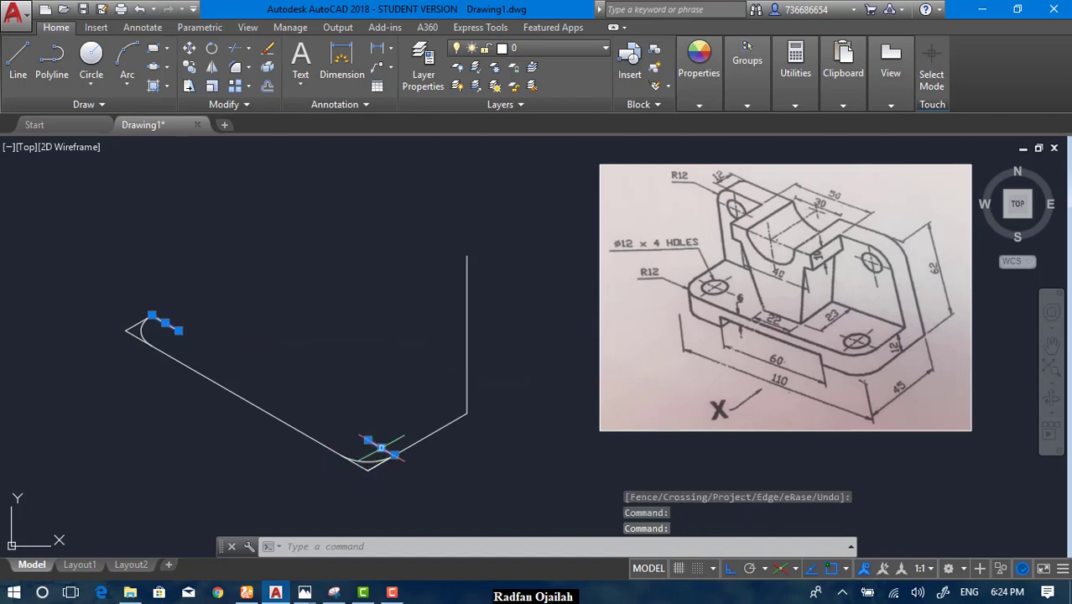
{"action": "type", "text": "tr"}
{"action": "key", "text": "Return"}
{"action": "left_click", "coordinate": [374, 469]}
{"action": "left_click", "coordinate": [379, 452]}
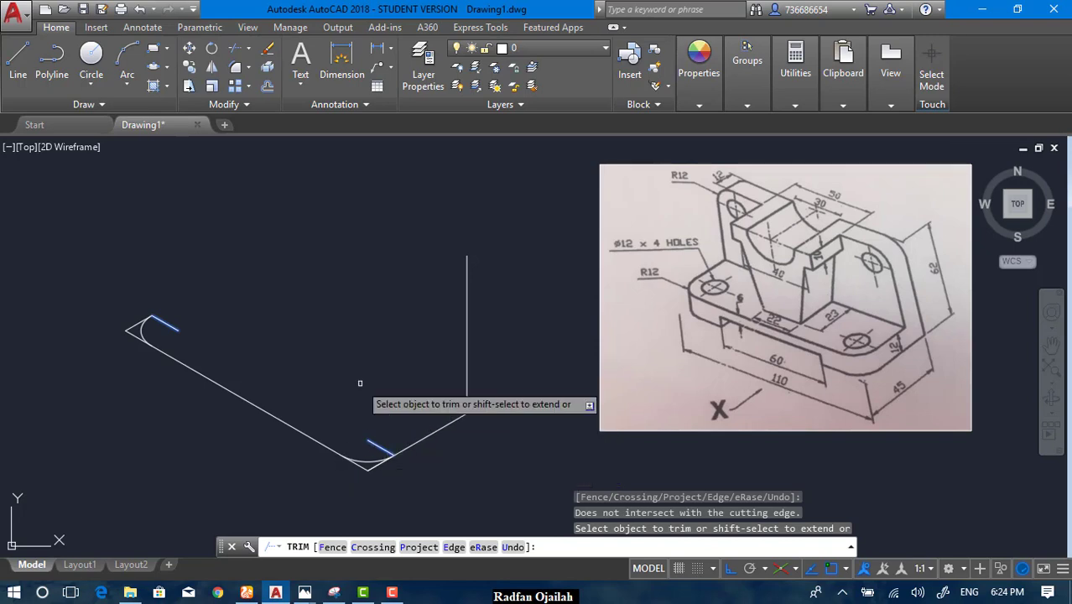
{"action": "key", "text": "Escape"}
Step: Erase the short marker lines and the leftover piece at the lower fillet
{"action": "left_click", "coordinate": [394, 461]}
{"action": "left_click", "coordinate": [375, 447]}
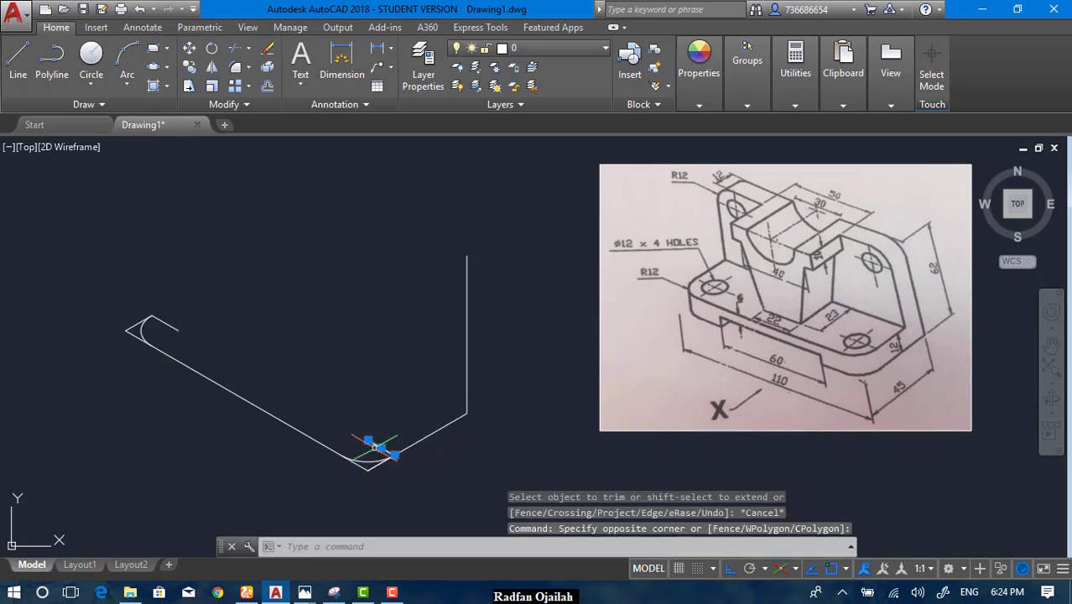
{"action": "left_click", "coordinate": [166, 324]}
{"action": "key", "text": "Delete"}
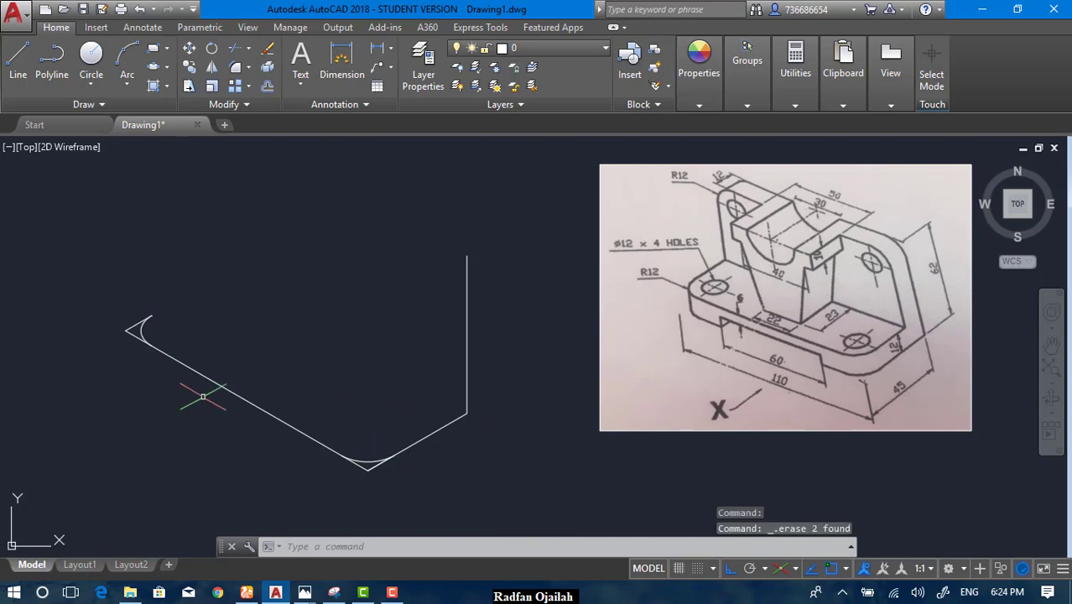
{"action": "left_click", "coordinate": [370, 461]}
{"action": "key", "text": "Delete"}
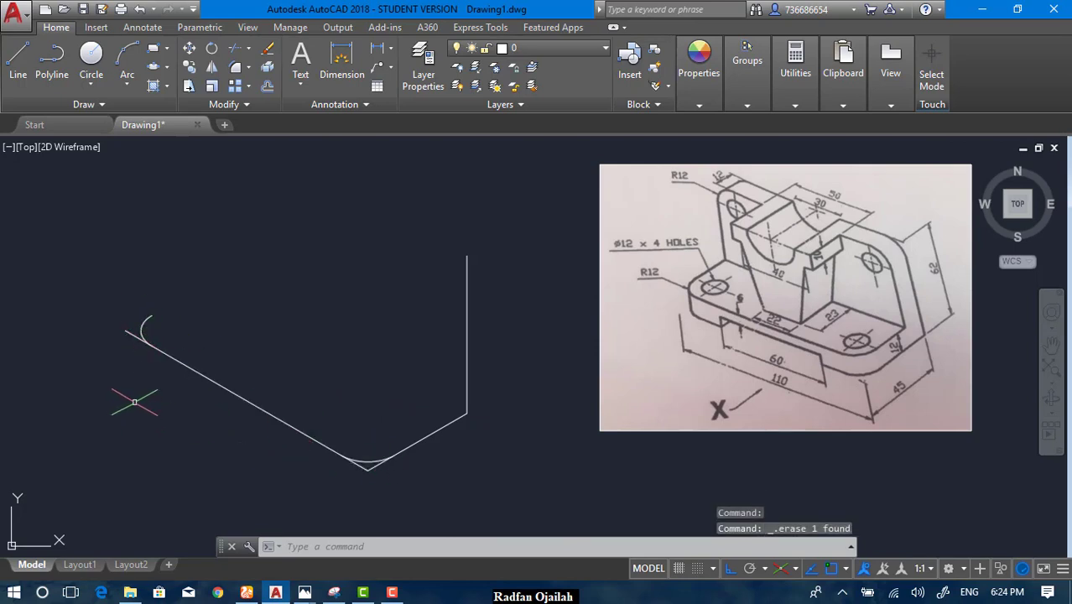
Step: Trim the line tails at both fillets, then select the diagonals and fillet arcs of the outline
{"action": "type", "text": "tr"}
{"action": "key", "text": "Return"}
{"action": "key", "text": "Return"}
{"action": "left_click", "coordinate": [131, 331]}
{"action": "left_click", "coordinate": [364, 463]}
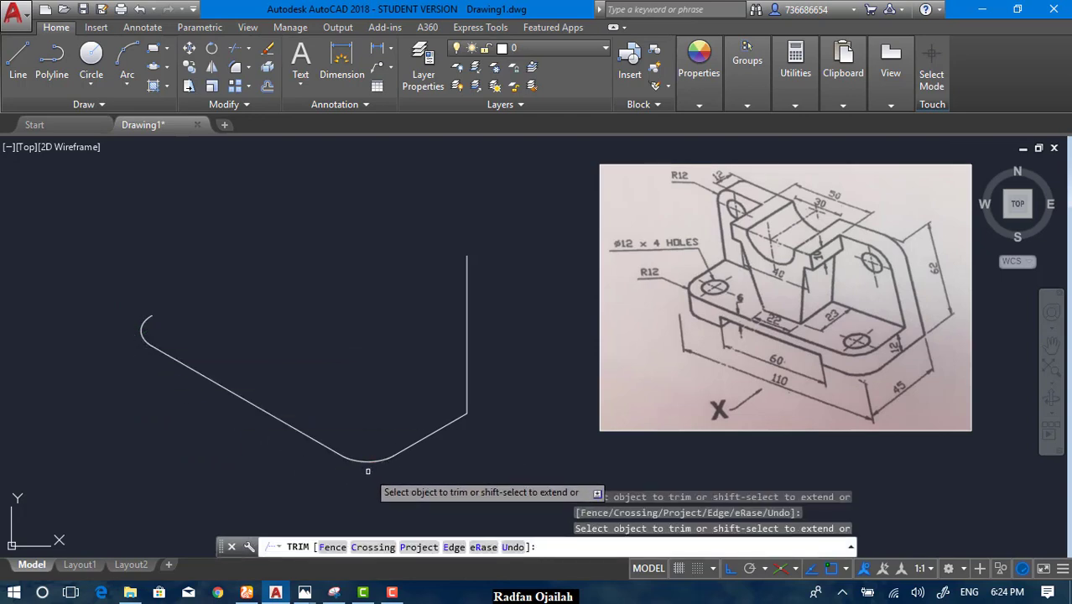
{"action": "key", "text": "Escape"}
{"action": "left_click", "coordinate": [519, 442]}
{"action": "left_click", "coordinate": [335, 495]}
{"action": "left_click", "coordinate": [197, 269]}
{"action": "left_click", "coordinate": [114, 371]}
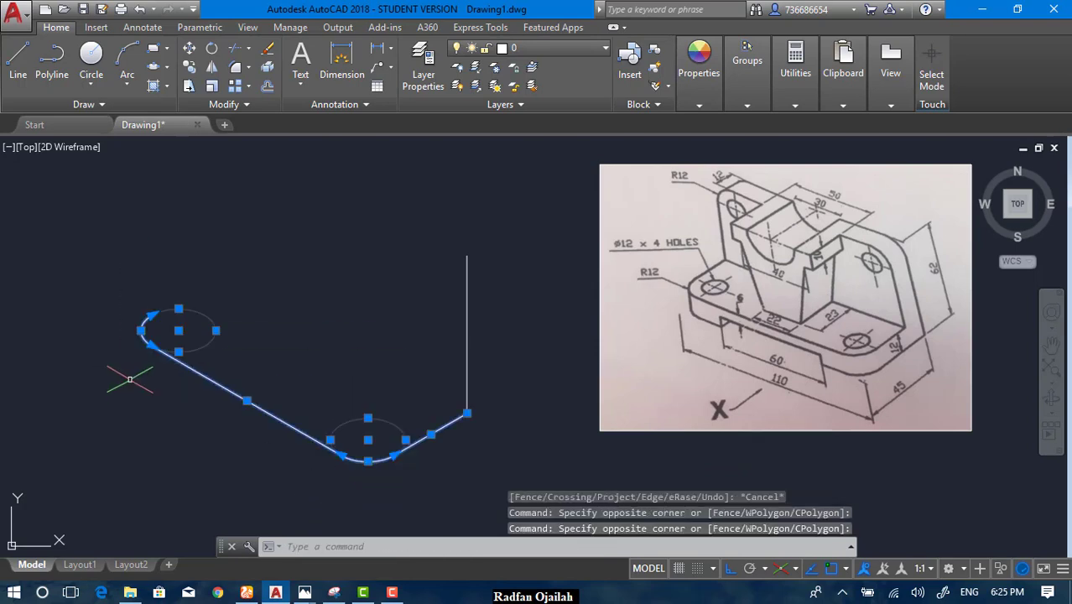
Step: Copy the selected rounded outline 12 units along the right isoplane from its corner
{"action": "type", "text": "co"}
{"action": "key", "text": "Return"}
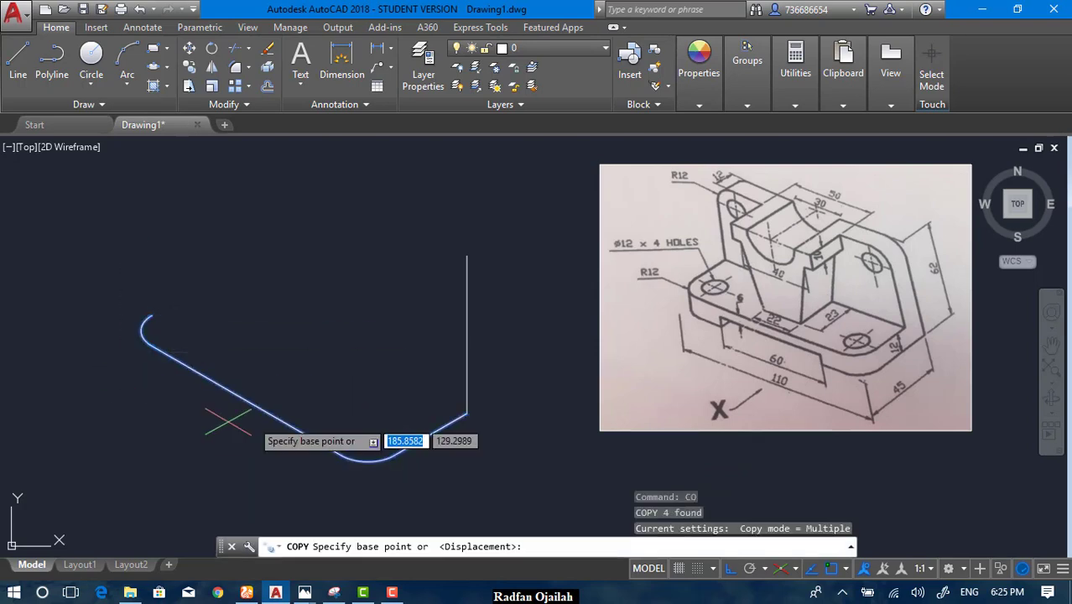
{"action": "left_click", "coordinate": [467, 413]}
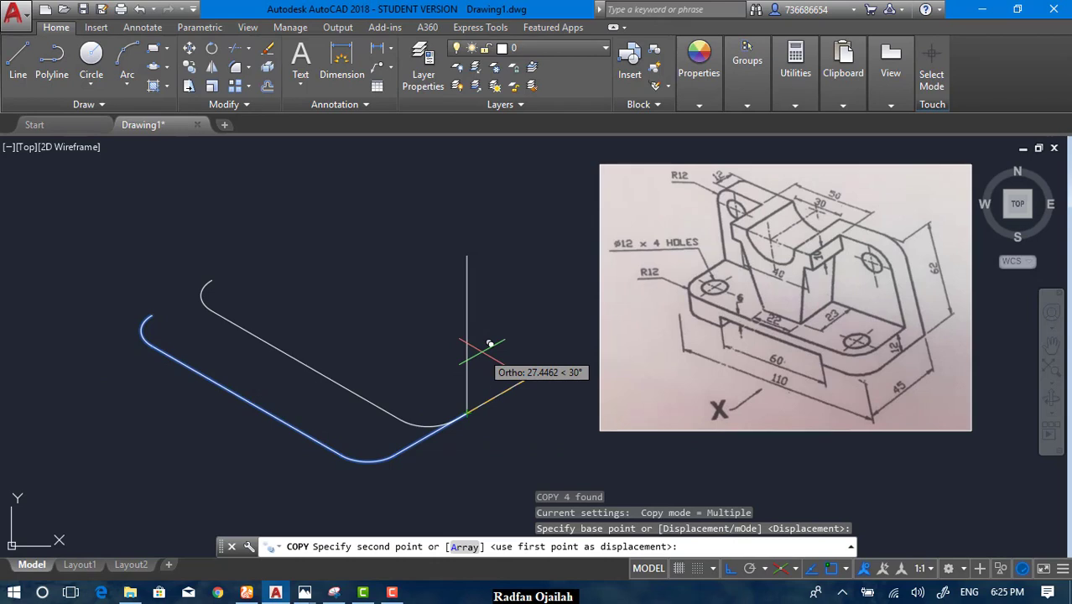
{"action": "key", "text": "F5"}
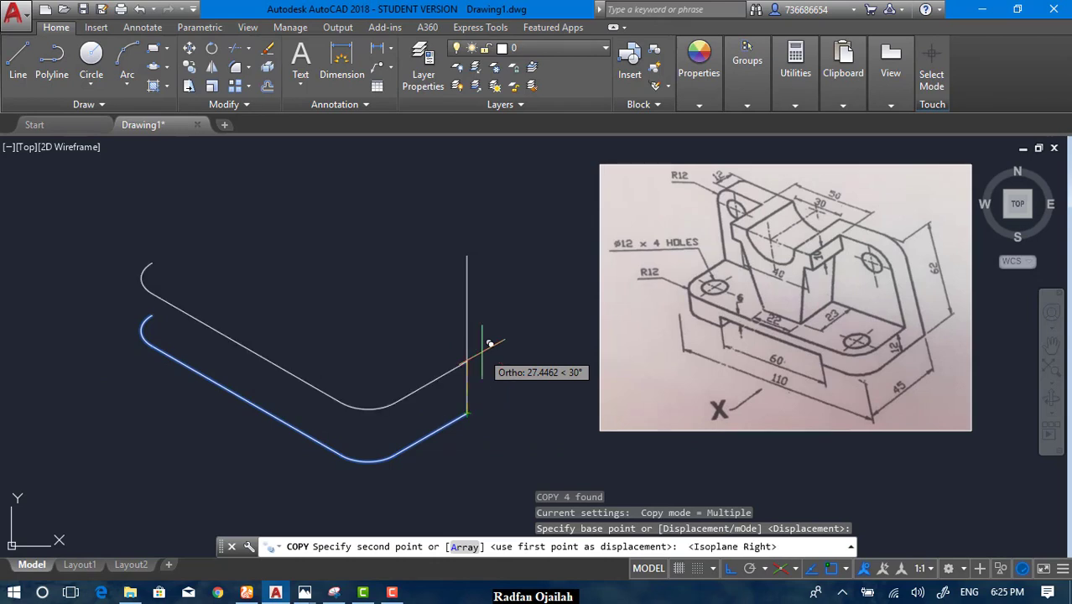
{"action": "type", "text": "12"}
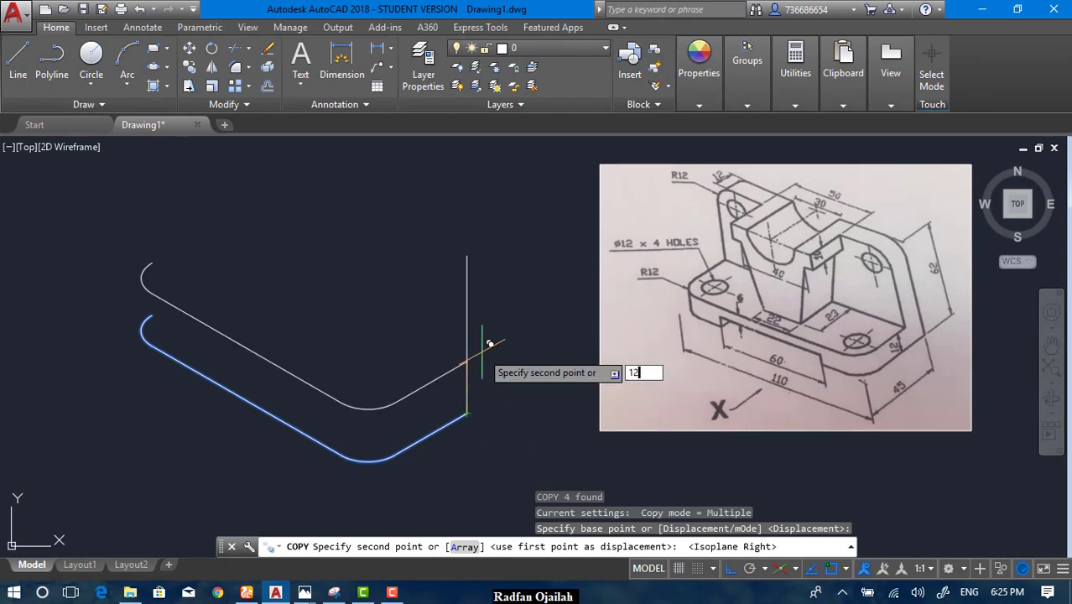
{"action": "key", "text": "Return"}
{"action": "key", "text": "Escape"}
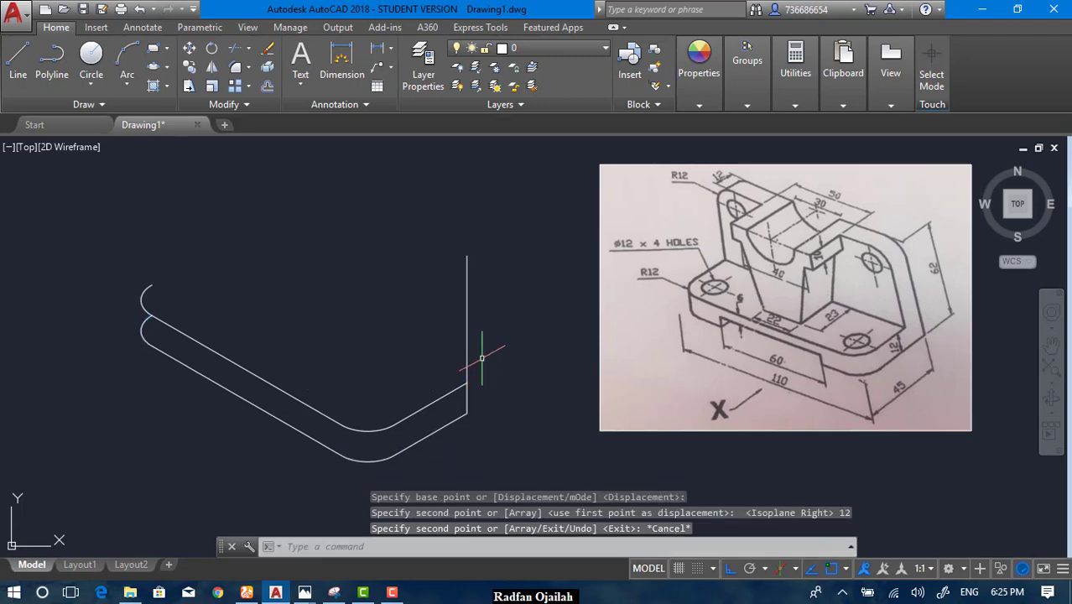
{"action": "type", "text": "l"}
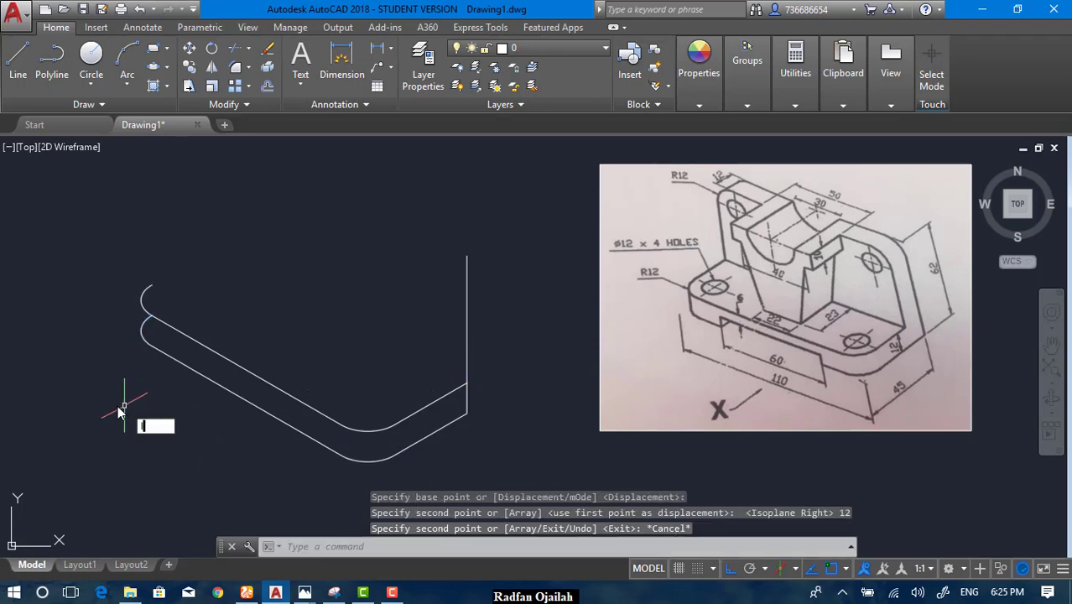
{"action": "key", "text": "Return"}
{"action": "left_click", "coordinate": [142, 299]}
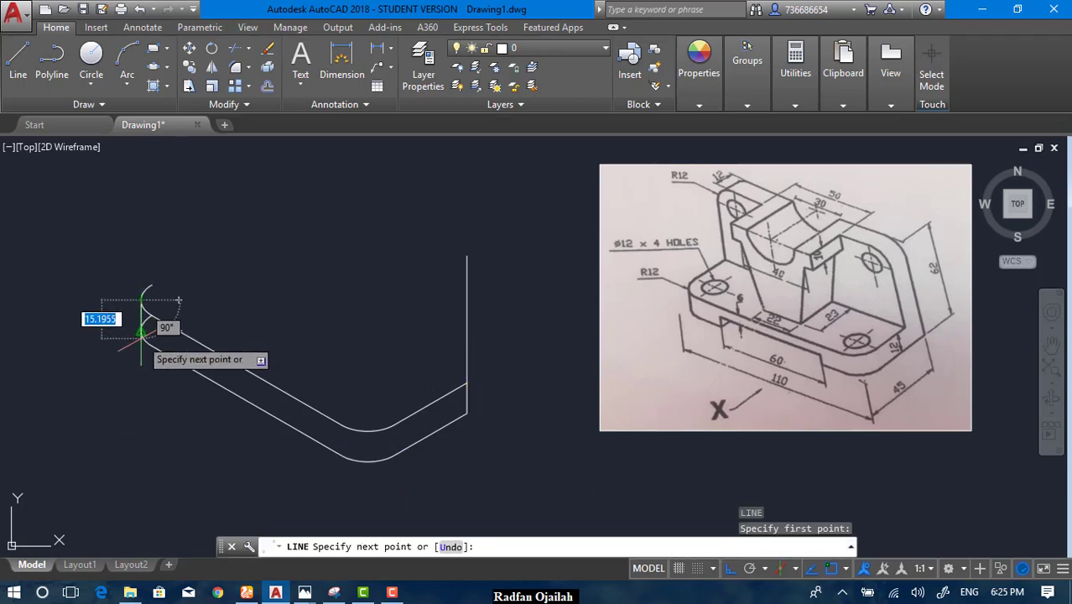
{"action": "key", "text": "Escape"}
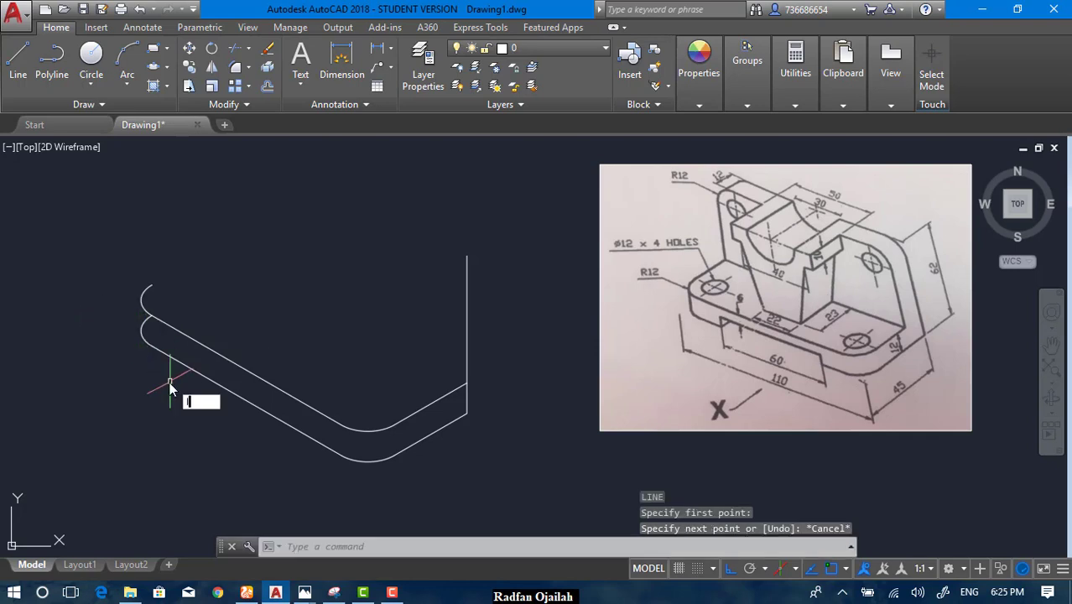
Step: Connect the upper and lower left arc ends with a line and trim the hidden arc piece
{"action": "key", "text": "Return"}
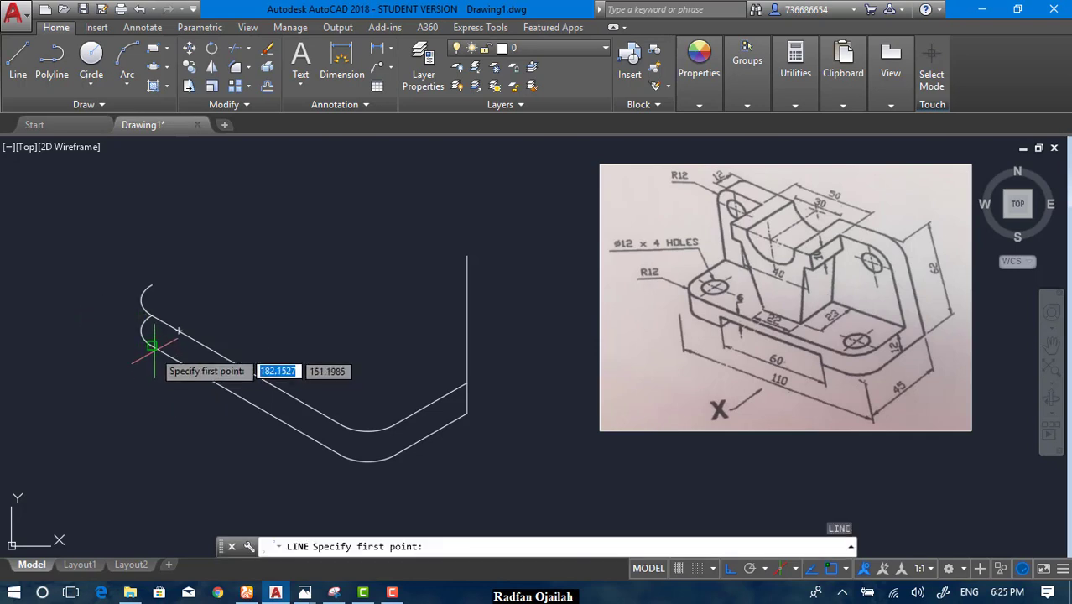
{"action": "left_click", "coordinate": [142, 299]}
{"action": "left_click", "coordinate": [143, 329]}
{"action": "key", "text": "Return"}
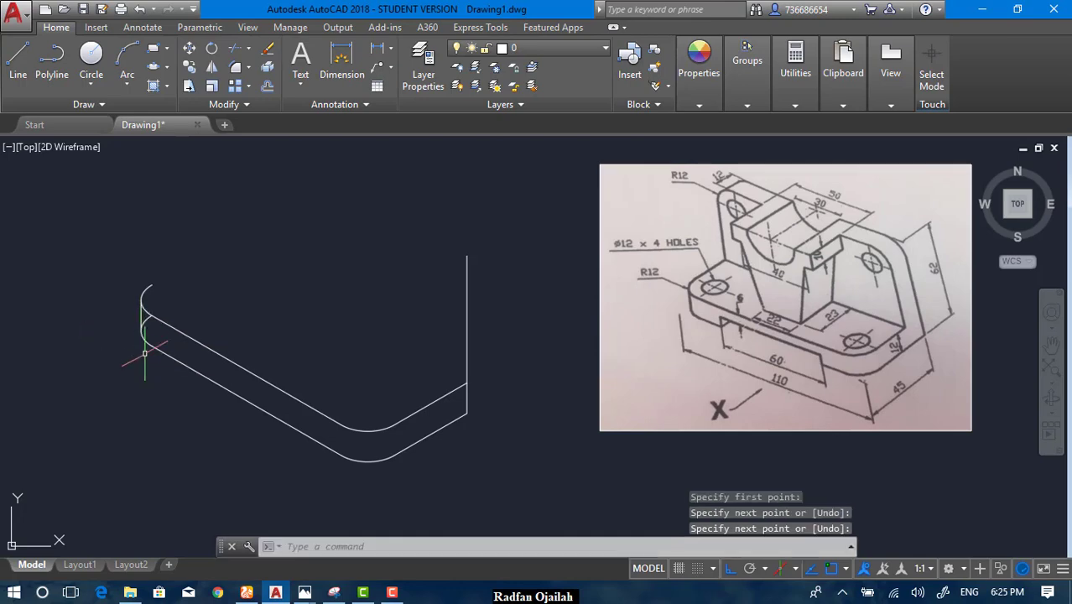
{"action": "scroll", "coordinate": [144, 329], "scroll_direction": "up", "scroll_amount": 4}
{"action": "type", "text": "tr"}
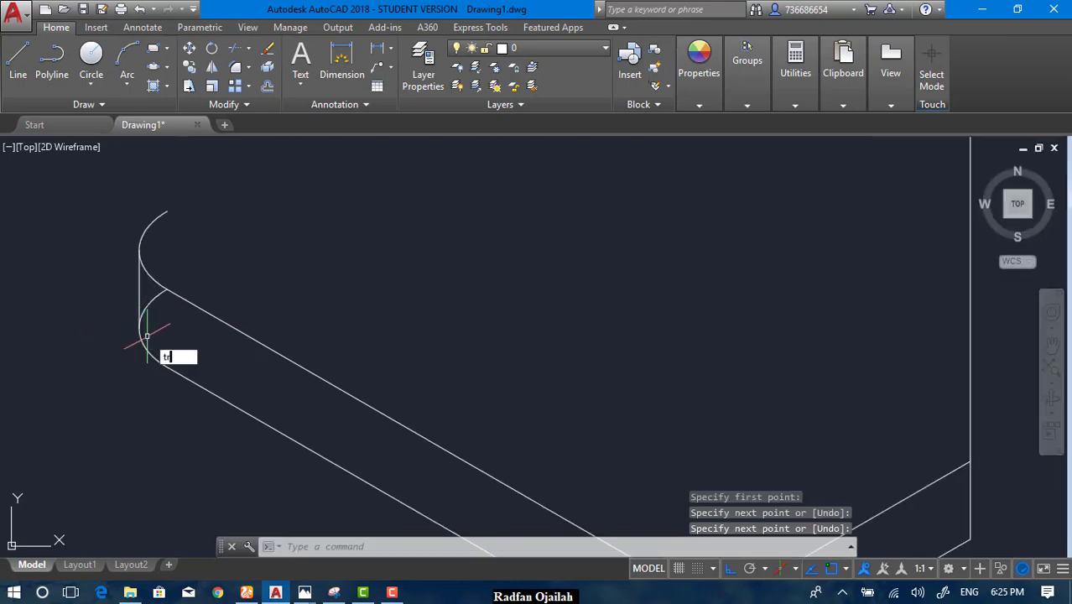
{"action": "key", "text": "Return"}
{"action": "key", "text": "Return"}
{"action": "left_click", "coordinate": [144, 304]}
{"action": "scroll", "coordinate": [141, 298], "scroll_direction": "down", "scroll_amount": 4}
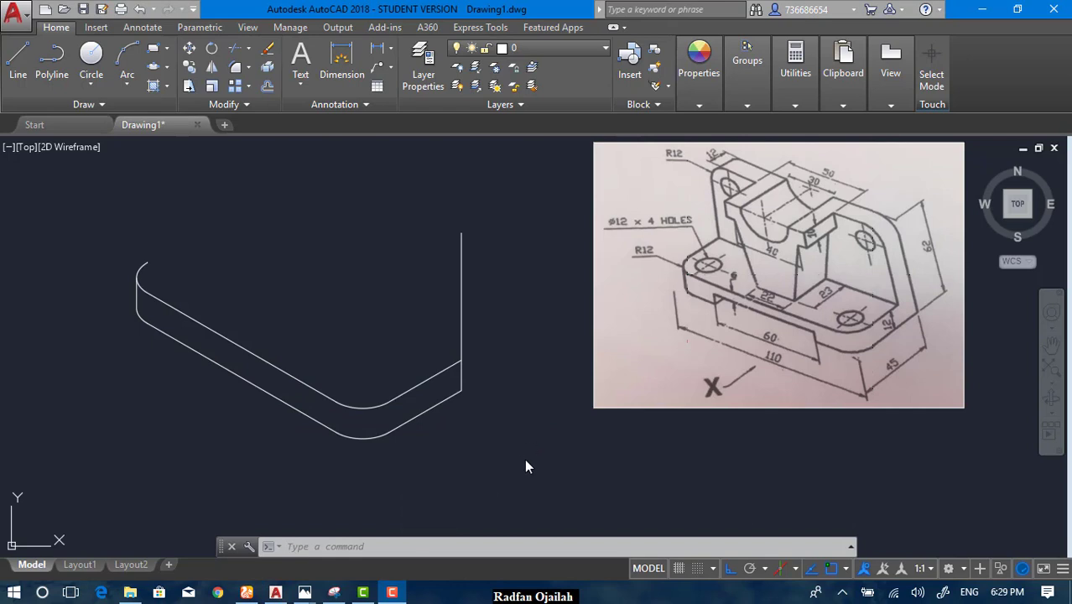
Step: Draw a 12-unit segment along the top outline from its right corner
{"action": "type", "text": "L"}
{"action": "key", "text": "Return"}
{"action": "left_click", "coordinate": [460, 362]}
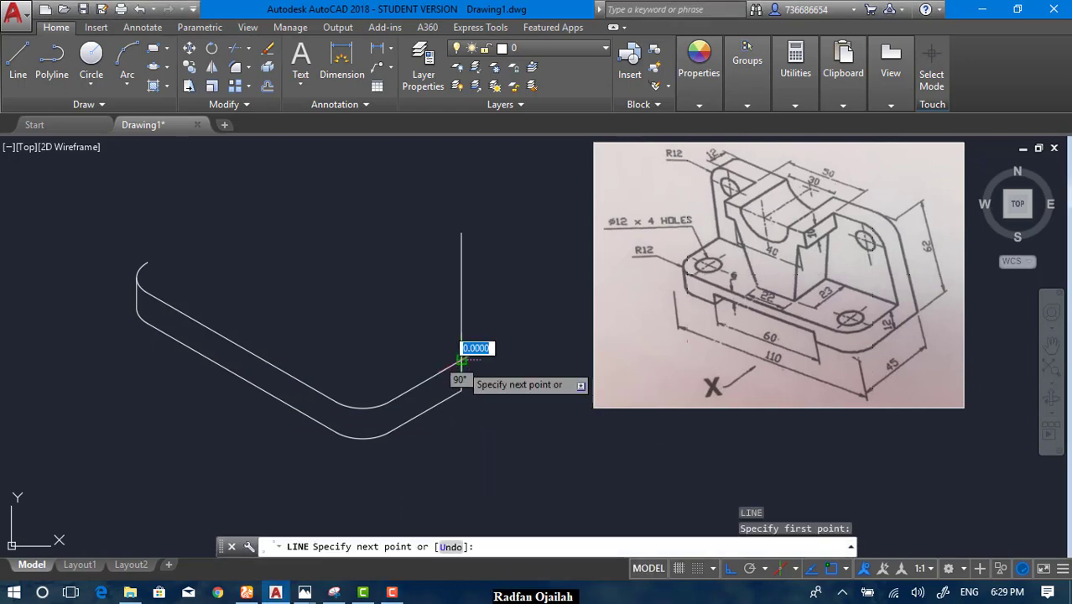
{"action": "type", "text": "12"}
{"action": "key", "text": "Return"}
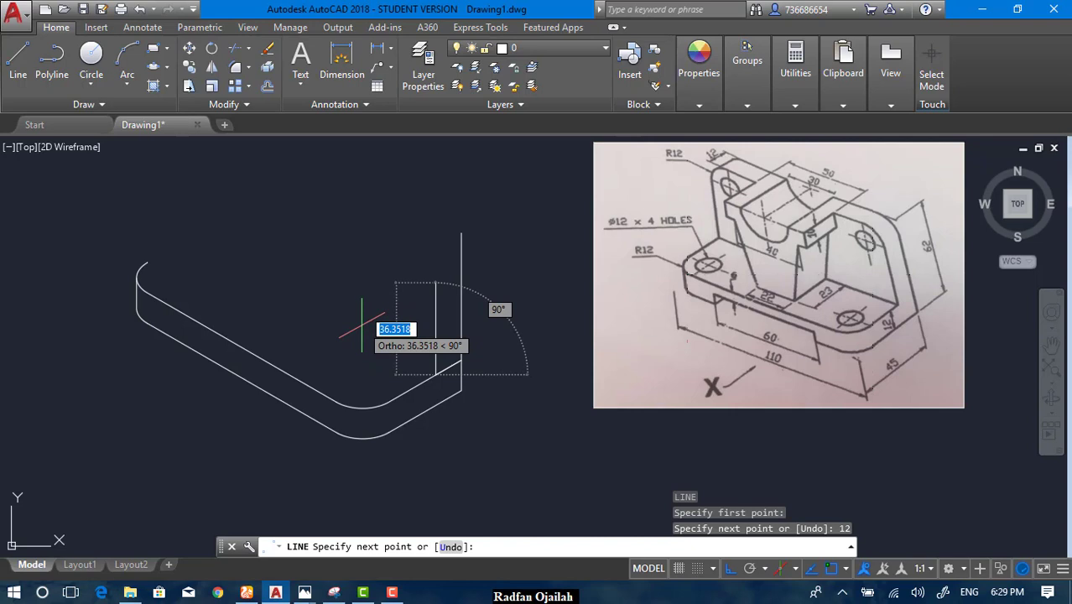
{"action": "key", "text": "Return"}
Step: From that point 12 units in, draw a 110-unit line on the left isoplane
{"action": "type", "text": "l"}
{"action": "key", "text": "Return"}
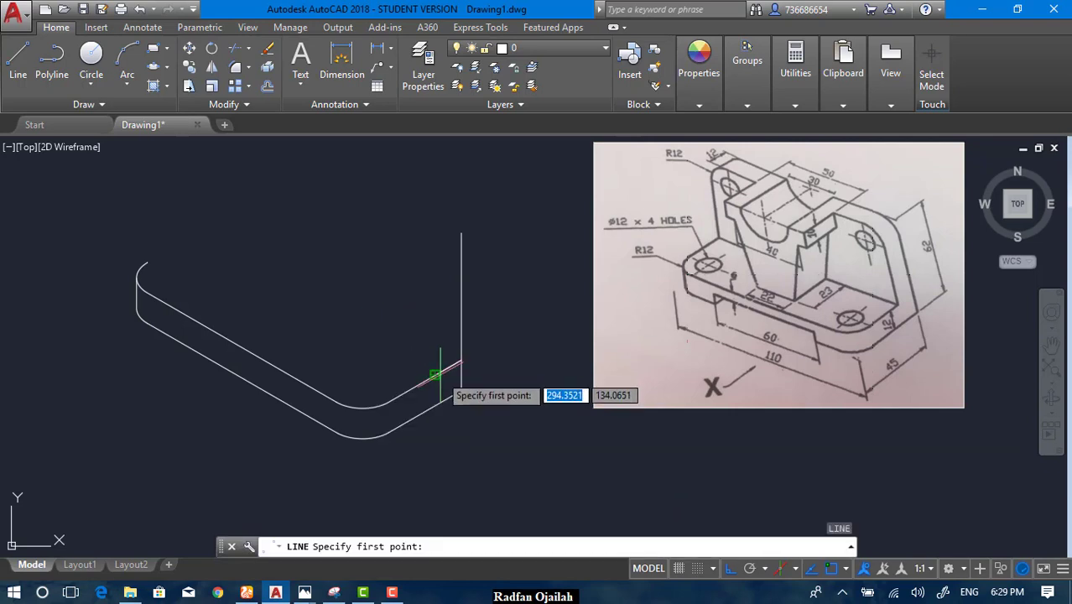
{"action": "left_click", "coordinate": [435, 374]}
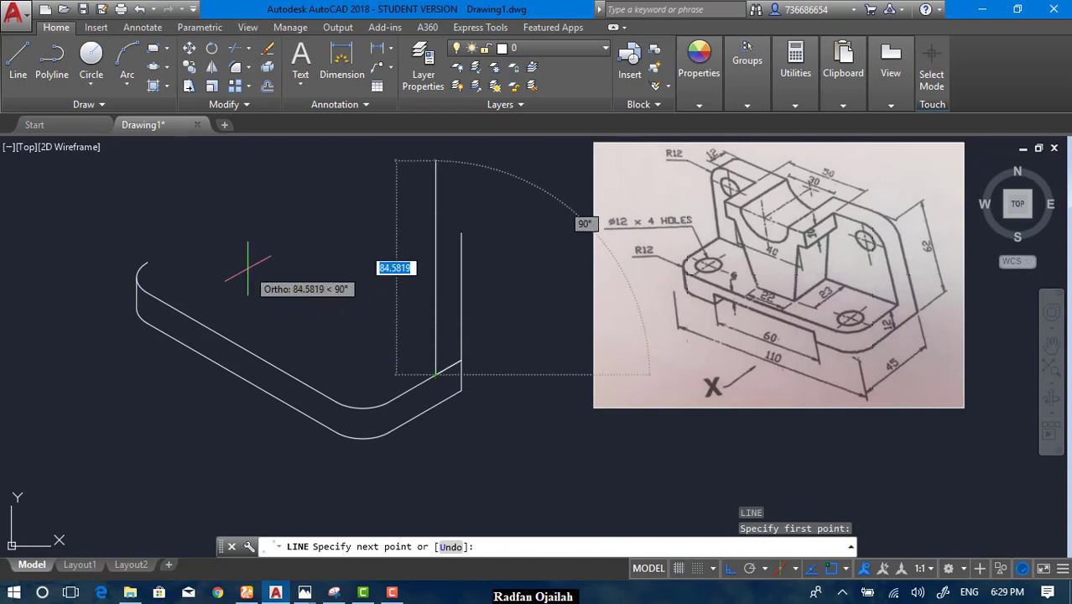
{"action": "key", "text": "F5"}
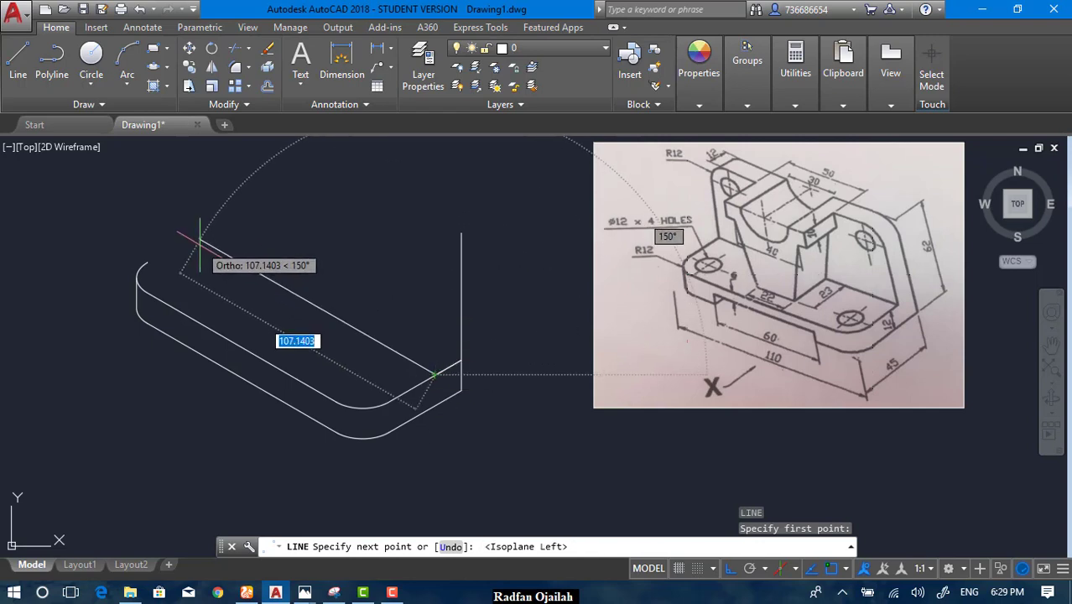
{"action": "type", "text": "11"}
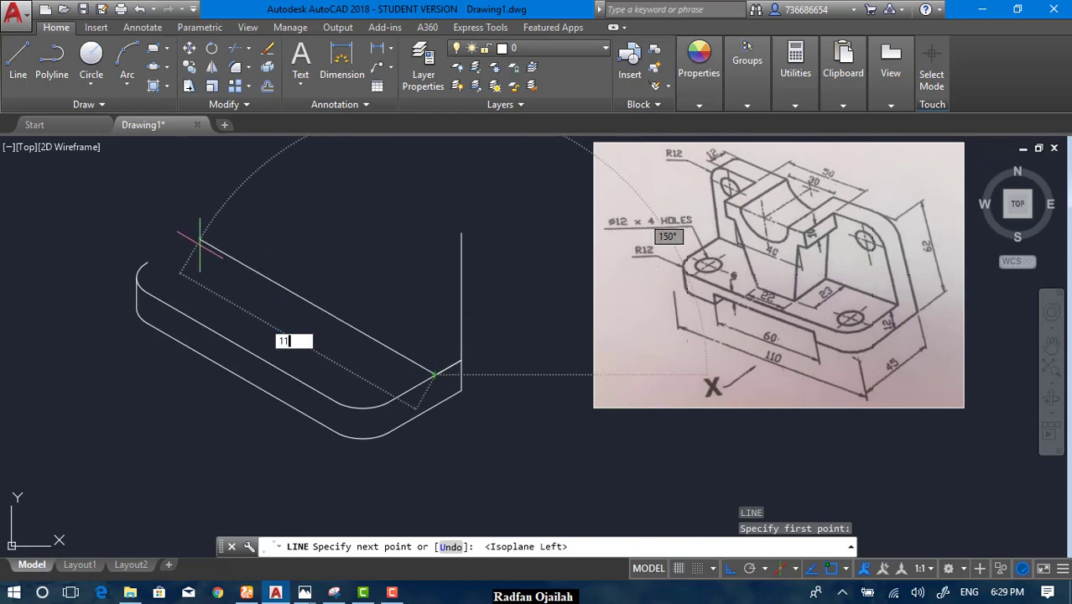
{"action": "key", "text": "Return"}
{"action": "key", "text": "Return"}
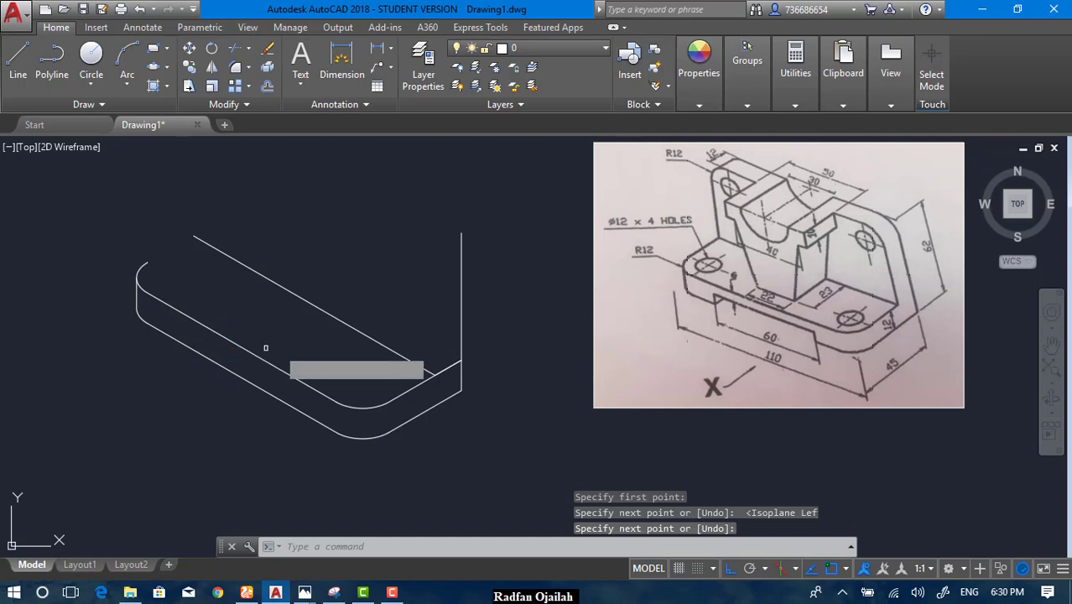
Step: Clean up the line ends at the right corner, erasing the stray short segment
{"action": "type", "text": "tr"}
{"action": "key", "text": "Return"}
{"action": "key", "text": "Return"}
{"action": "left_click", "coordinate": [442, 348]}
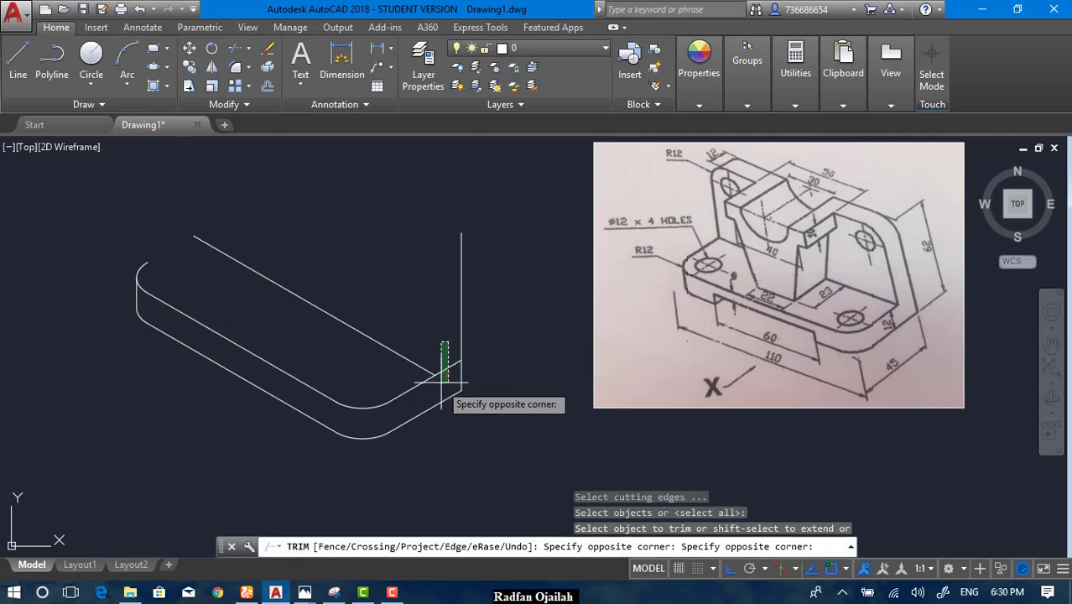
{"action": "left_click", "coordinate": [438, 387]}
{"action": "left_click", "coordinate": [449, 367]}
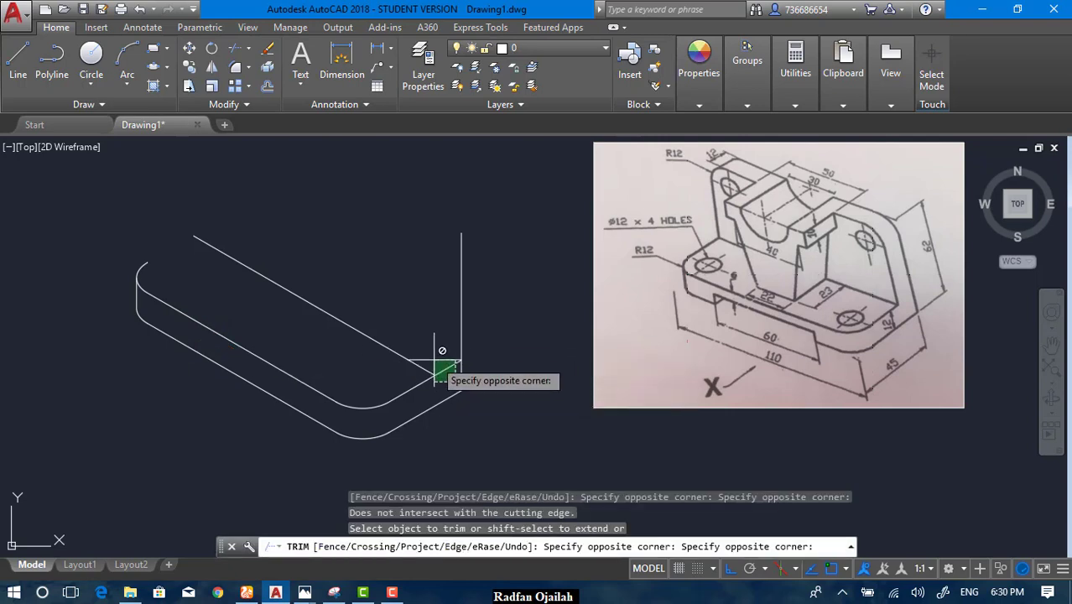
{"action": "key", "text": "Escape"}
{"action": "key", "text": "Delete"}
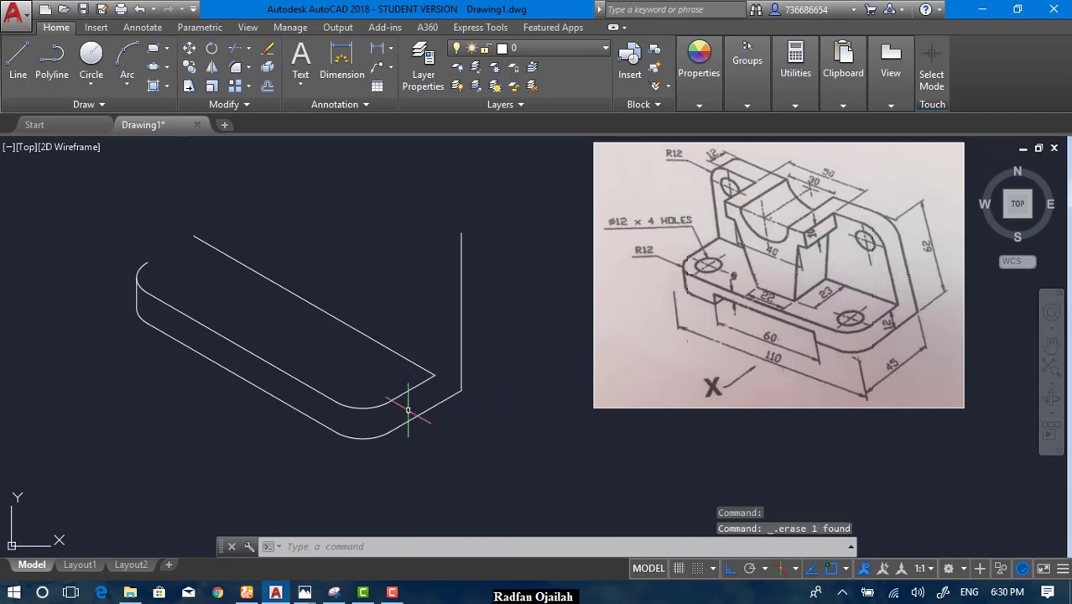
Step: Copy the short edge segment from its endpoint to the plate's corner endpoint
{"action": "type", "text": "o"}
{"action": "key", "text": "Return"}
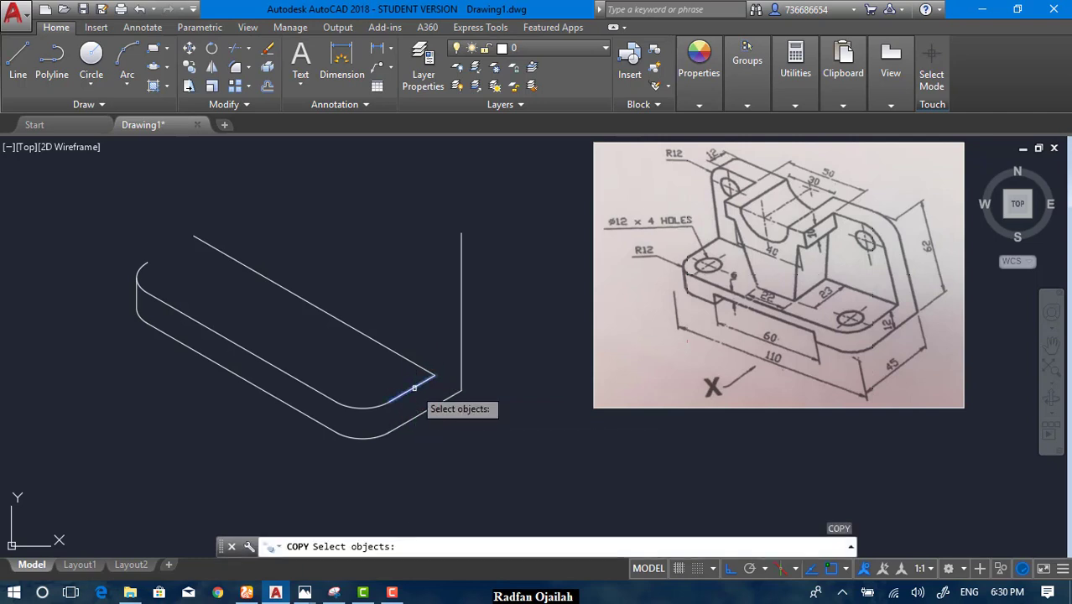
{"action": "left_click", "coordinate": [409, 391]}
{"action": "key", "text": "Return"}
{"action": "left_click", "coordinate": [434, 375]}
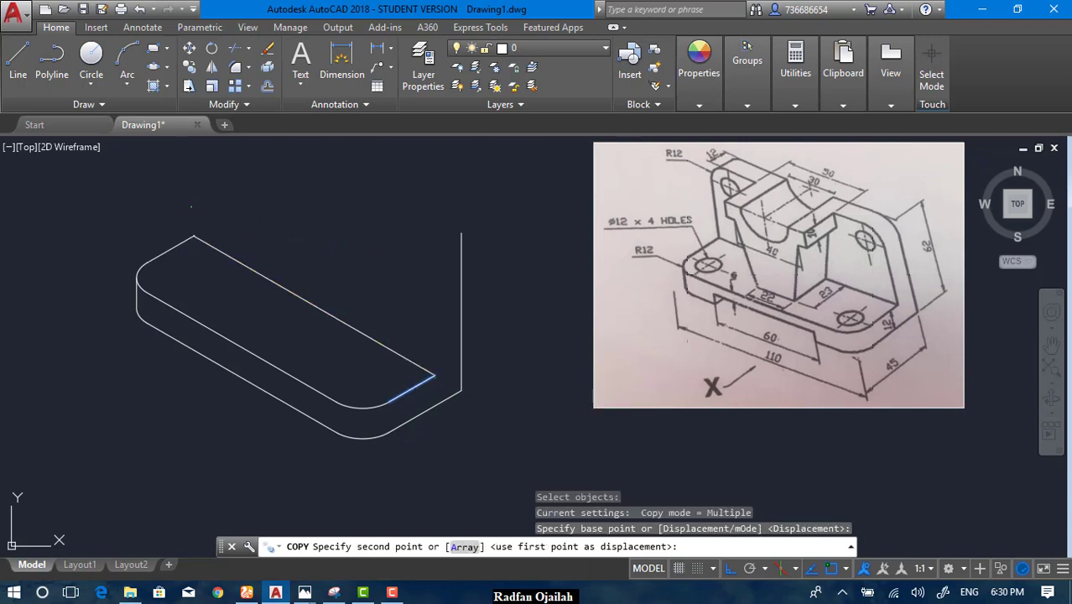
{"action": "left_click", "coordinate": [192, 238]}
{"action": "key", "text": "Escape"}
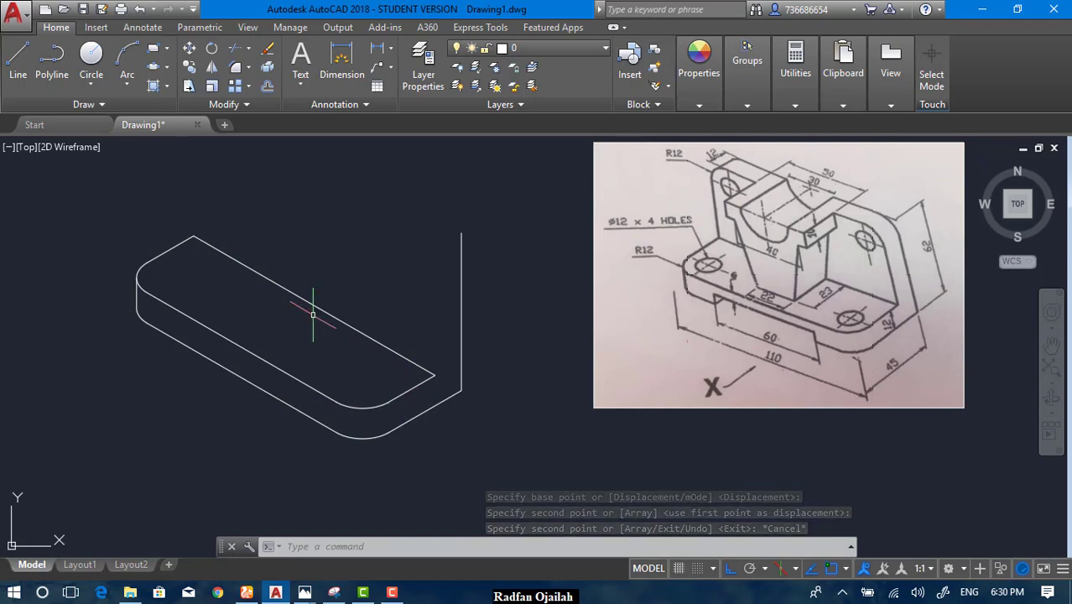
Step: Draw a 50-unit vertical line straight up from the base plate's top edge
{"action": "type", "text": "l"}
{"action": "key", "text": "Return"}
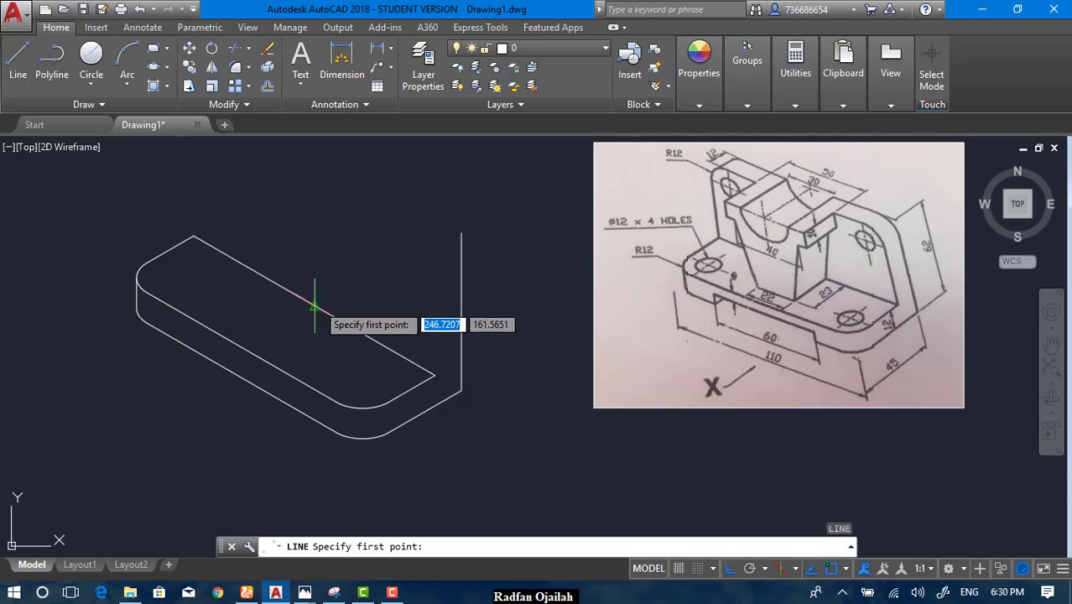
{"action": "left_click", "coordinate": [315, 303]}
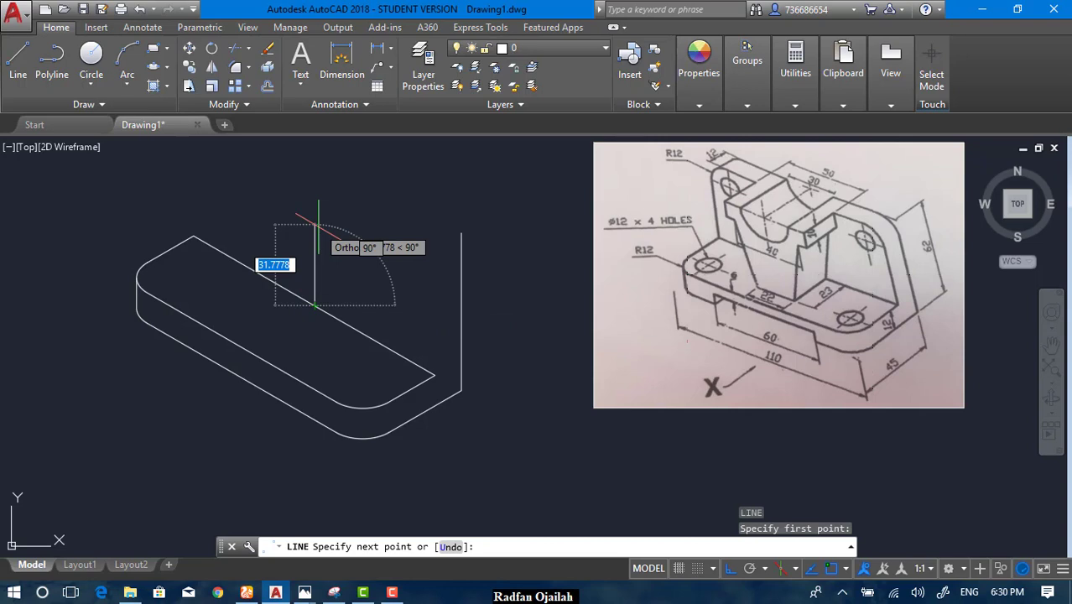
{"action": "type", "text": "50"}
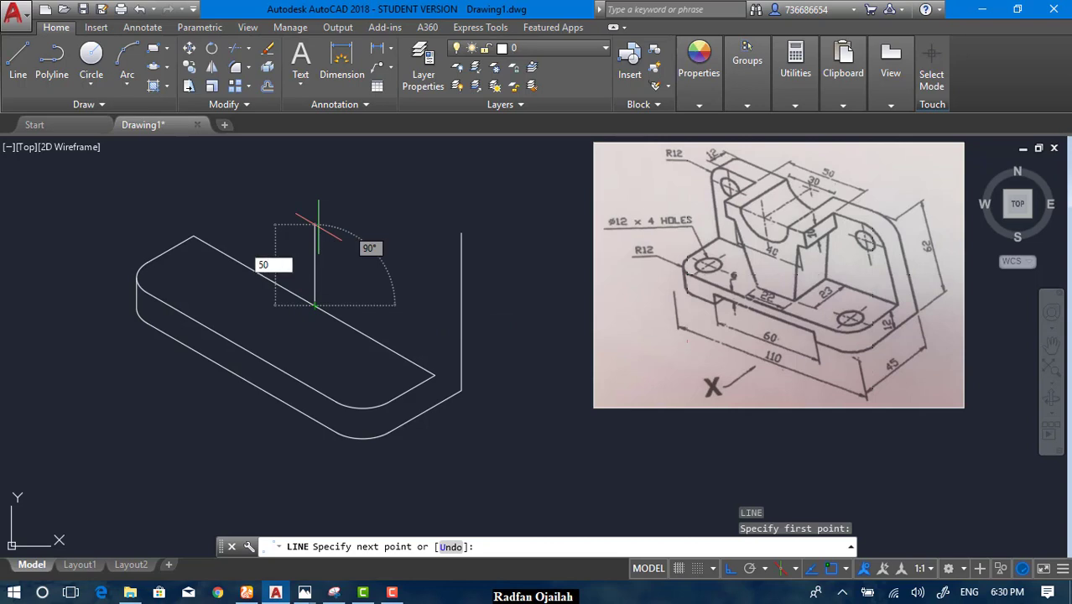
{"action": "key", "text": "Return"}
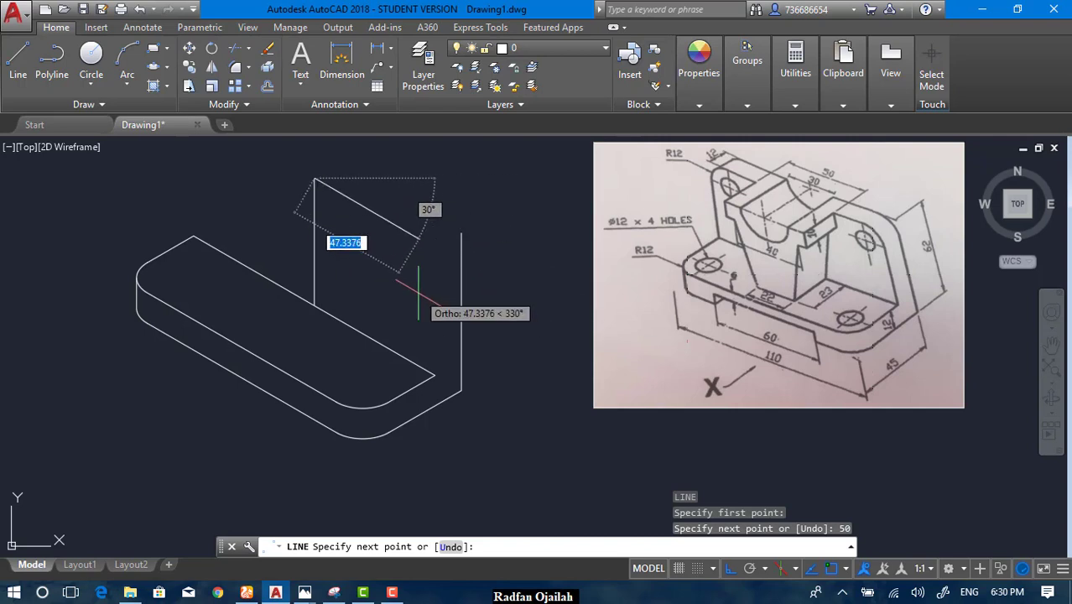
{"action": "key", "text": "Return"}
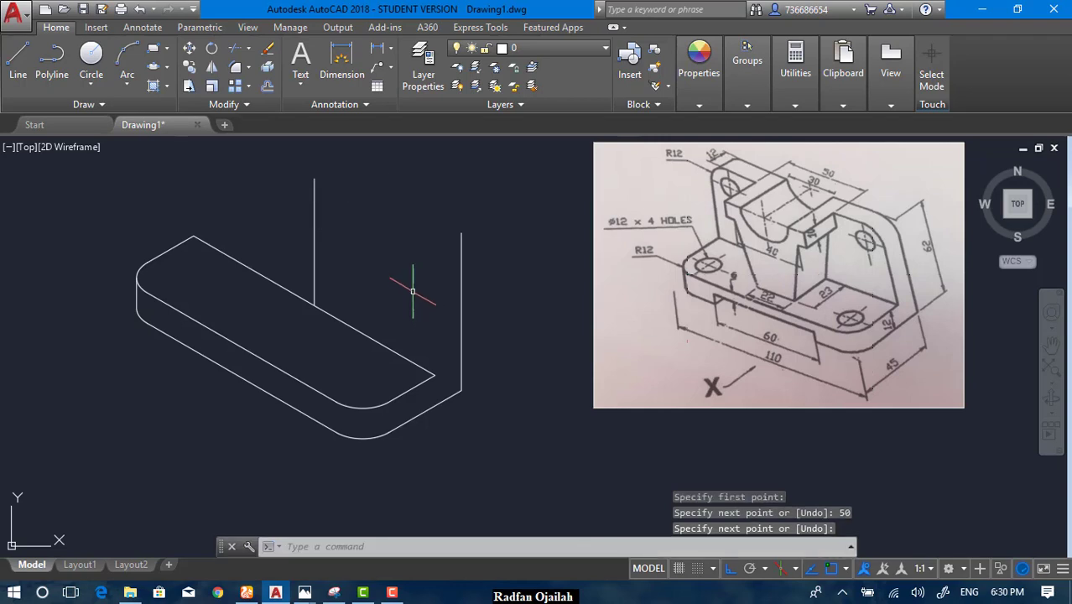
{"action": "key", "text": "Return"}
{"action": "left_click", "coordinate": [316, 292]}
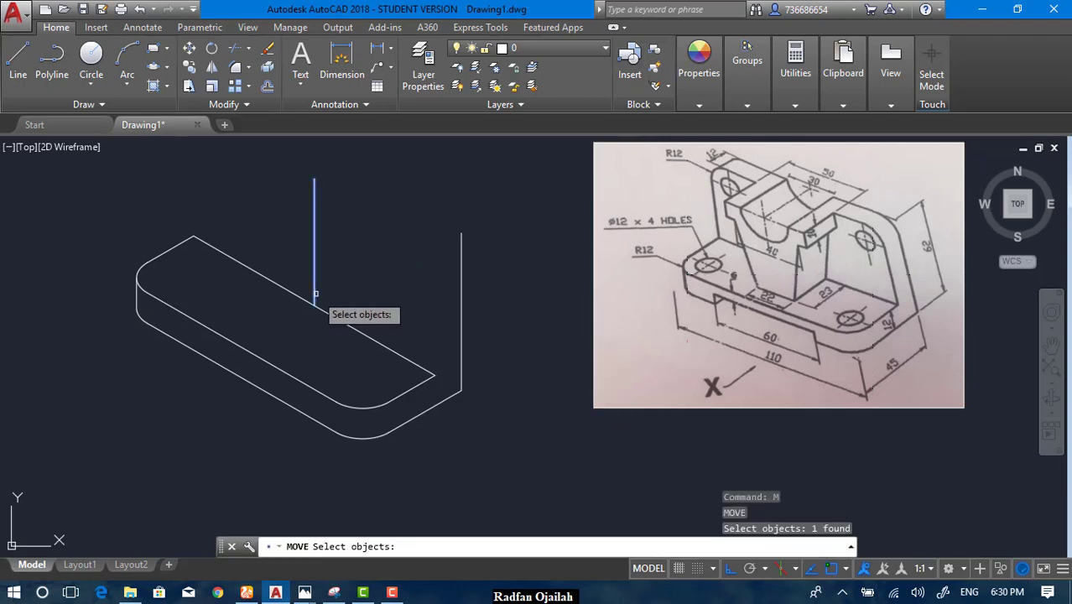
{"action": "key", "text": "Return"}
{"action": "left_click", "coordinate": [434, 371]}
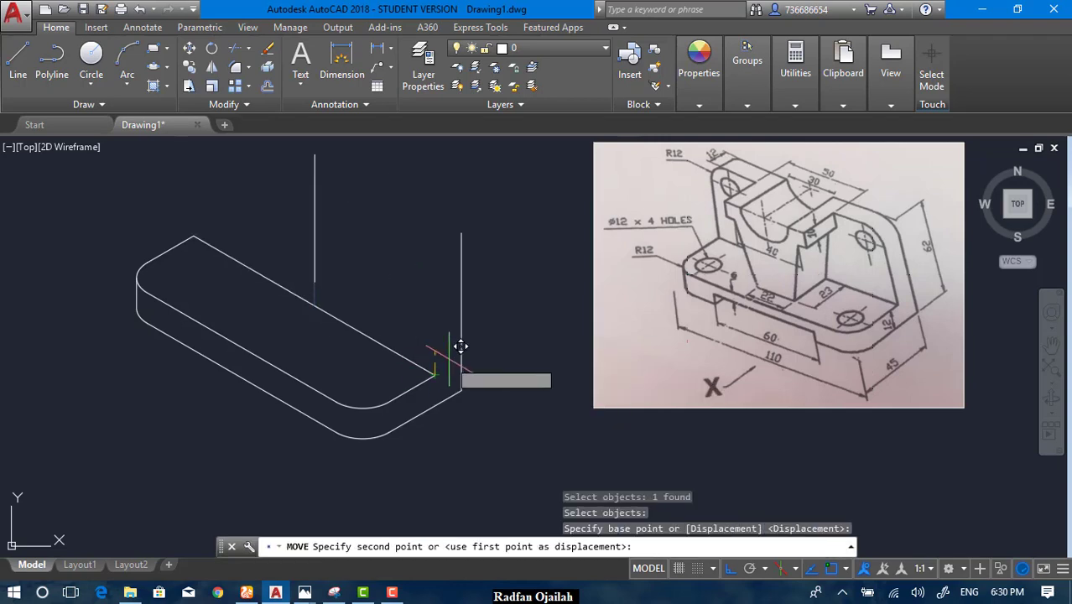
{"action": "key", "text": "Escape"}
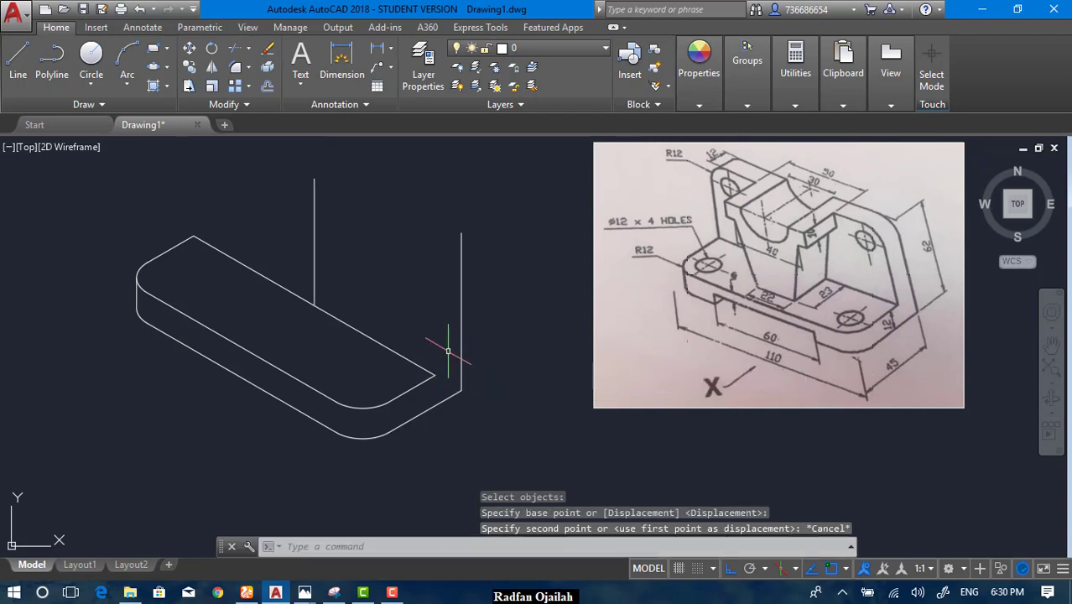
Step: Draw a 30° line from the plate corner on the top isoplane and trim its overshoot
{"action": "type", "text": "l"}
{"action": "key", "text": "Return"}
{"action": "left_click", "coordinate": [435, 371]}
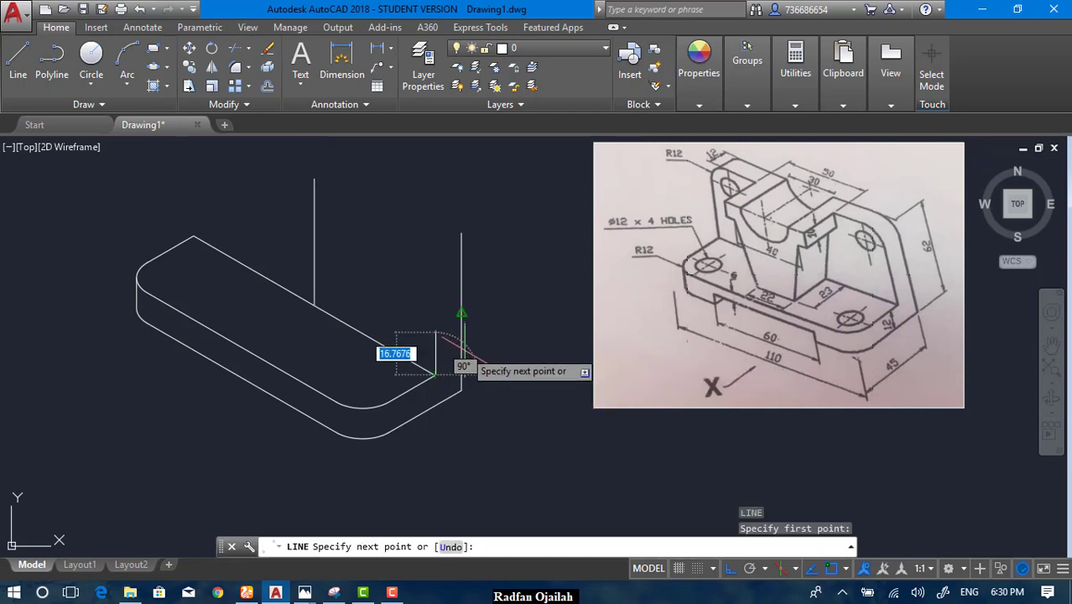
{"action": "key", "text": "F5"}
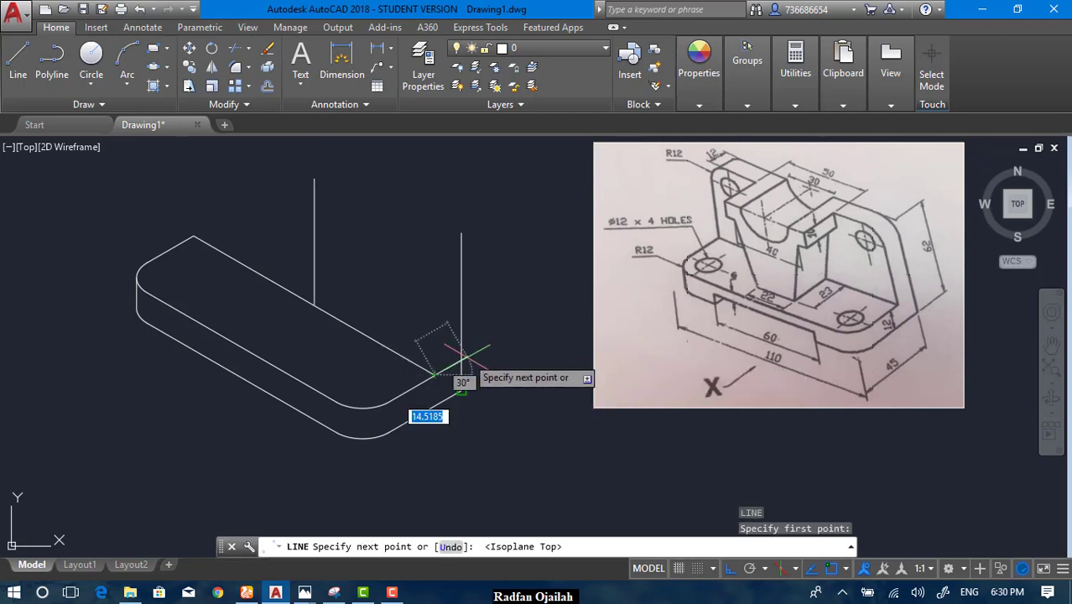
{"action": "left_click", "coordinate": [506, 334]}
{"action": "key", "text": "Return"}
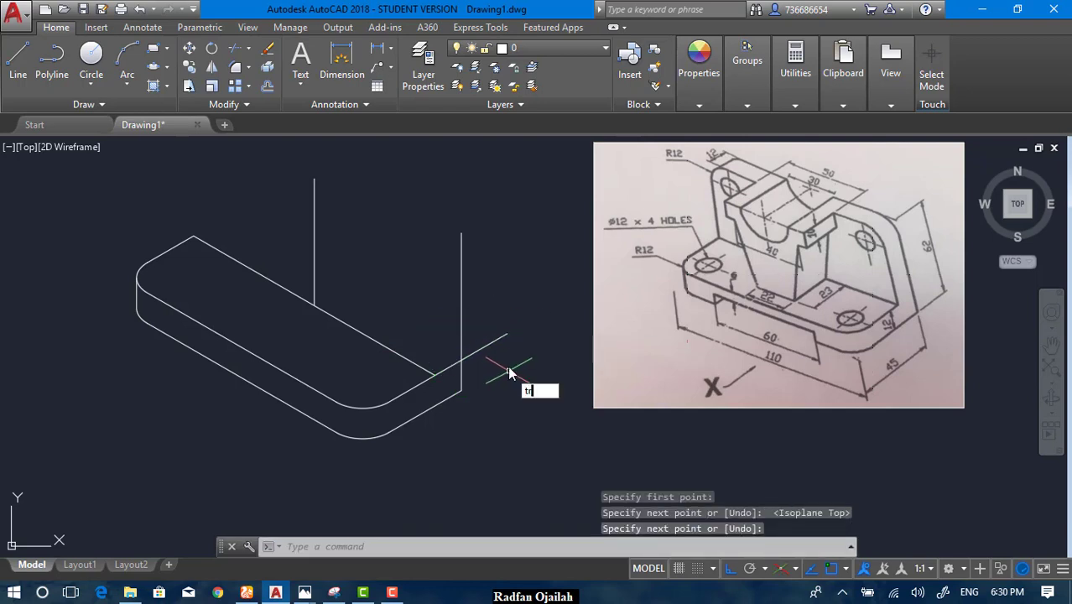
{"action": "type", "text": "tr"}
{"action": "key", "text": "Return"}
{"action": "key", "text": "Return"}
{"action": "left_click", "coordinate": [493, 362]}
{"action": "left_click", "coordinate": [476, 360]}
{"action": "key", "text": "Escape"}
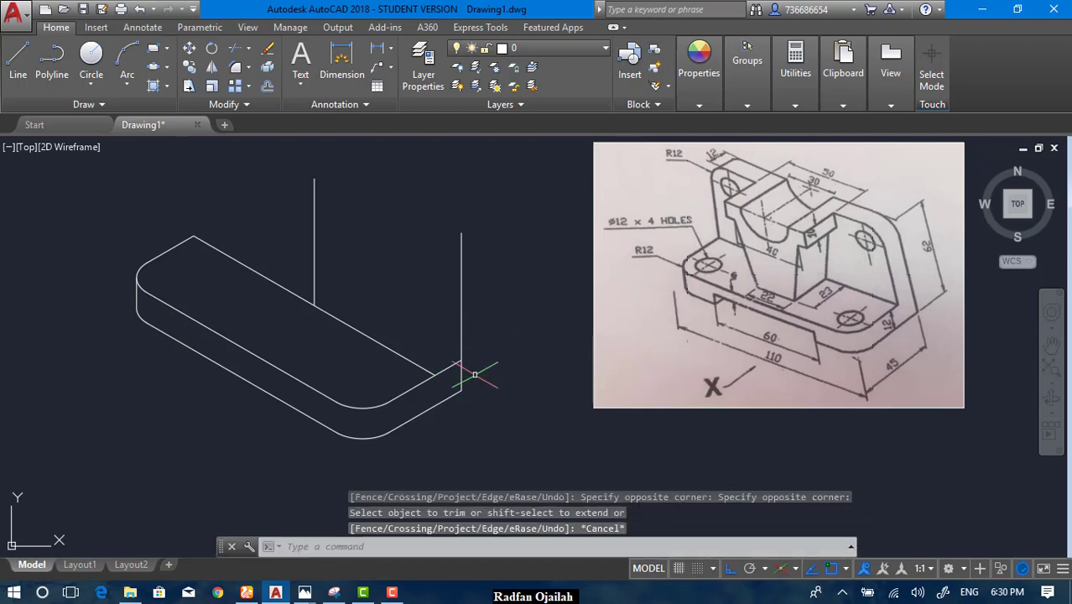
Step: Move the vertical line from the plate corner to its new spot along the plate edge
{"action": "key", "text": "Return"}
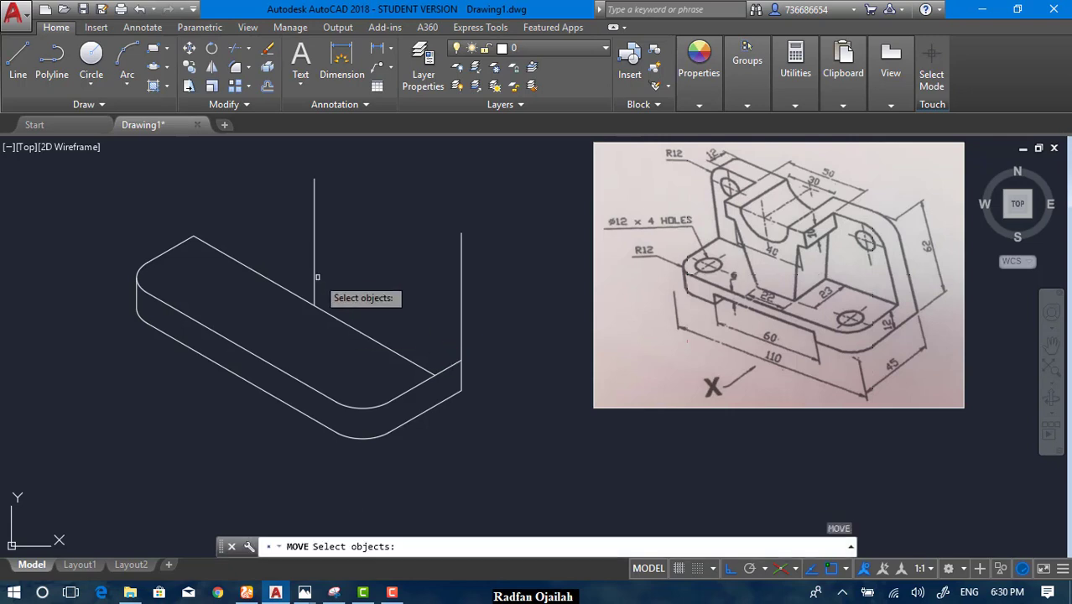
{"action": "left_click", "coordinate": [316, 298]}
{"action": "key", "text": "Return"}
{"action": "left_click", "coordinate": [434, 373]}
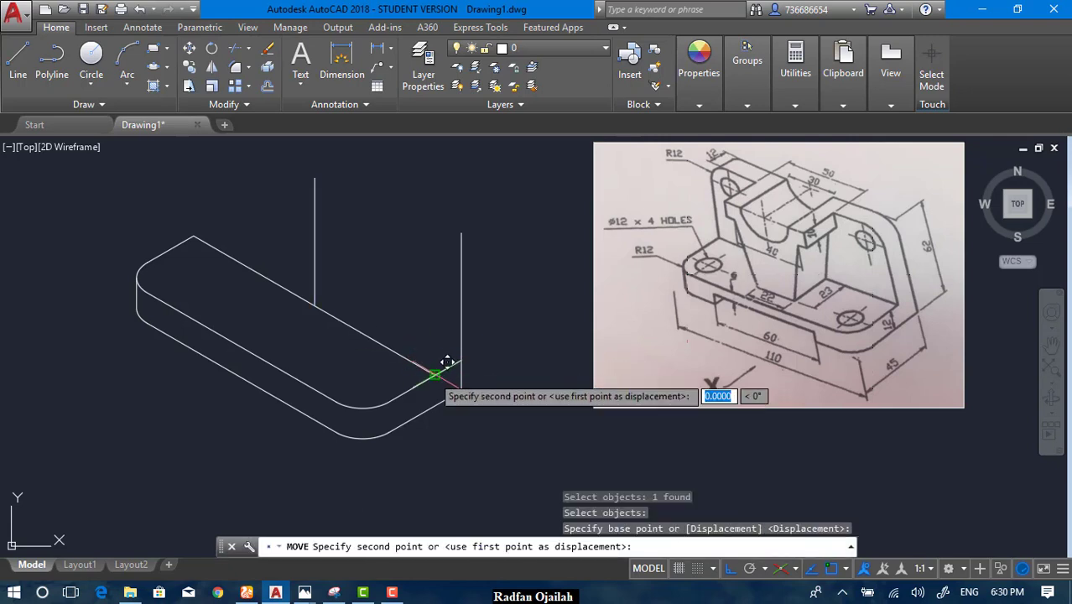
{"action": "left_click", "coordinate": [466, 361]}
{"action": "key", "text": "Escape"}
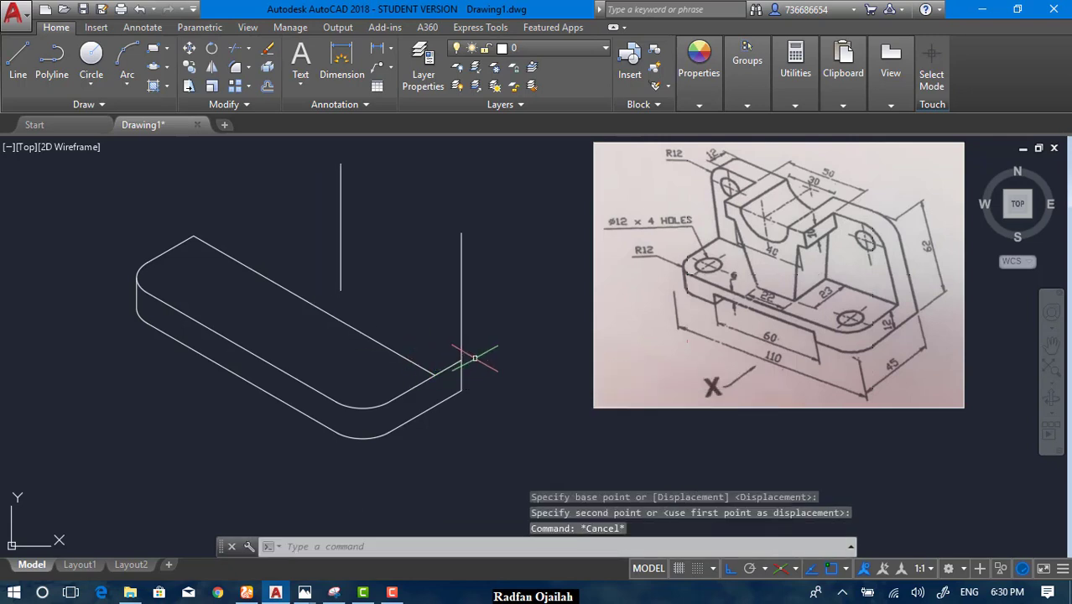
{"action": "scroll", "coordinate": [534, 394], "scroll_direction": "down", "scroll_amount": 2}
{"action": "scroll", "coordinate": [457, 311], "scroll_direction": "up", "scroll_amount": 2}
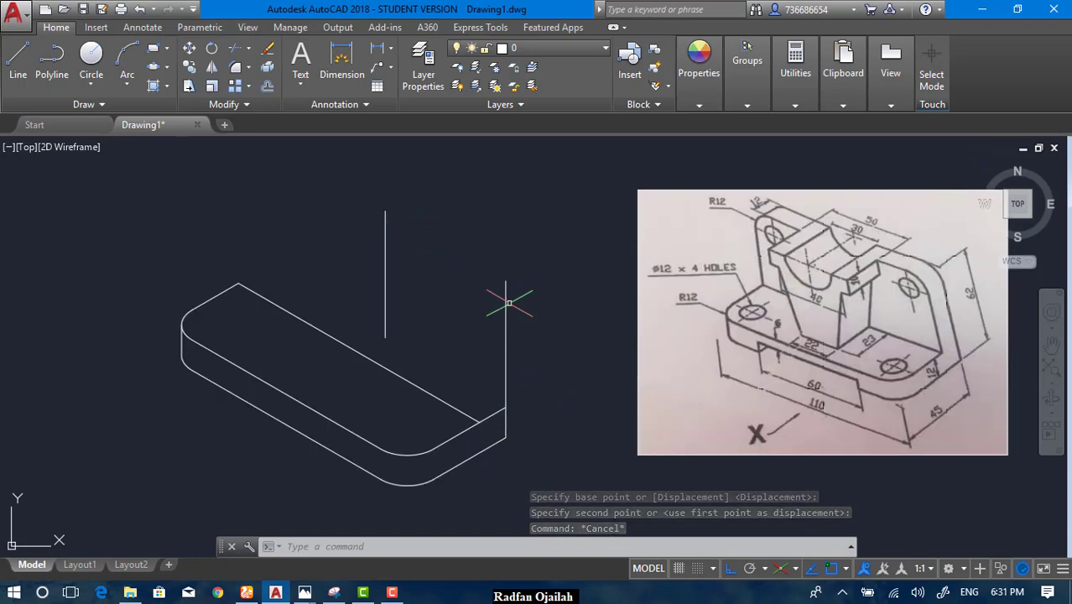
Step: Copy the plate's long top edge onto the top of the right vertical edge
{"action": "type", "text": "co"}
{"action": "key", "text": "Return"}
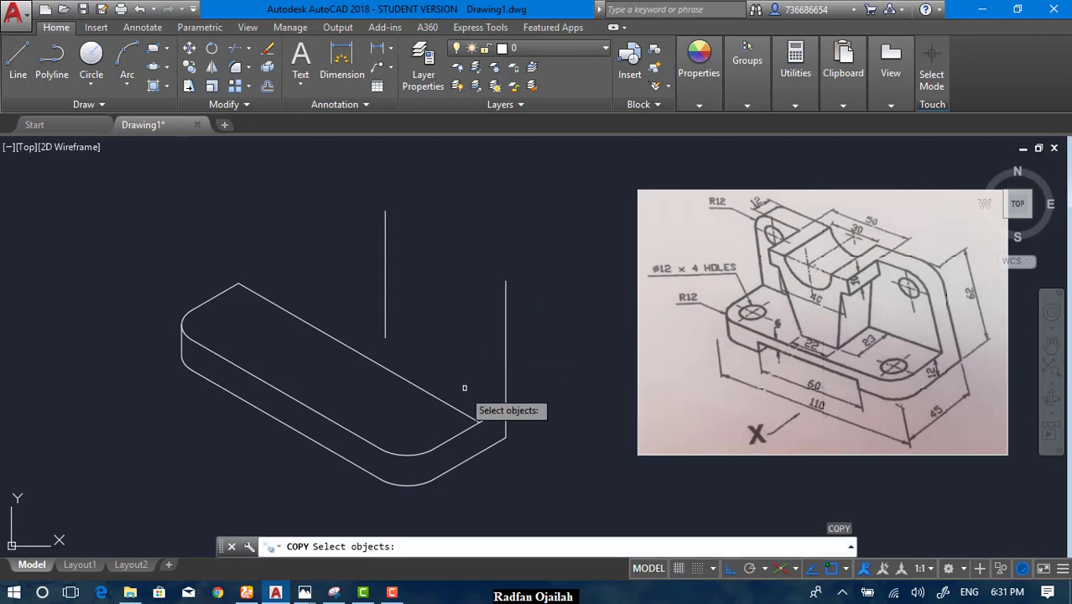
{"action": "left_click", "coordinate": [474, 417]}
{"action": "key", "text": "Return"}
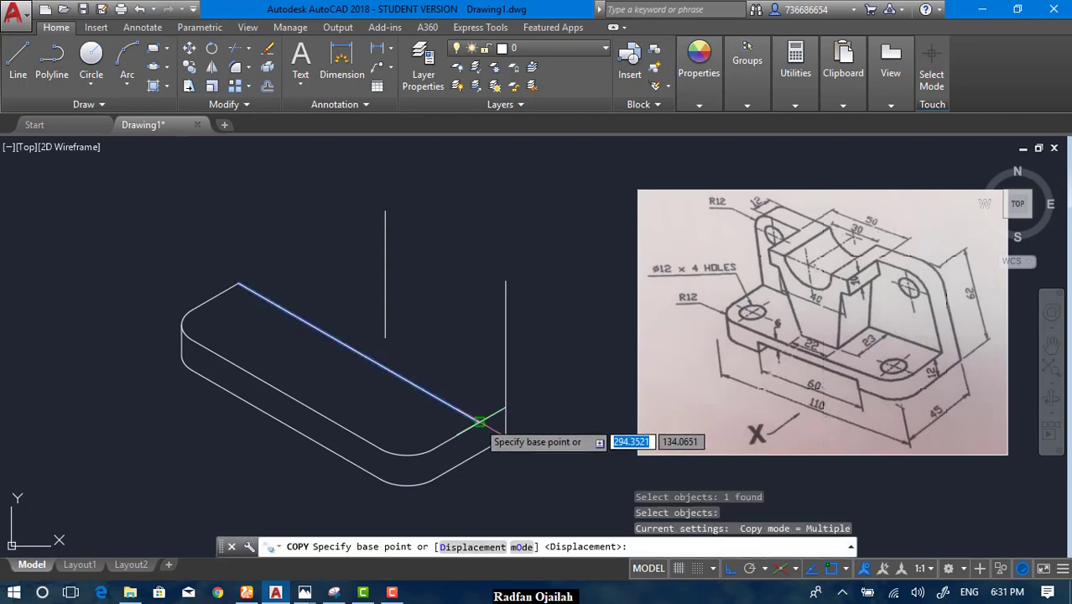
{"action": "left_click", "coordinate": [479, 421]}
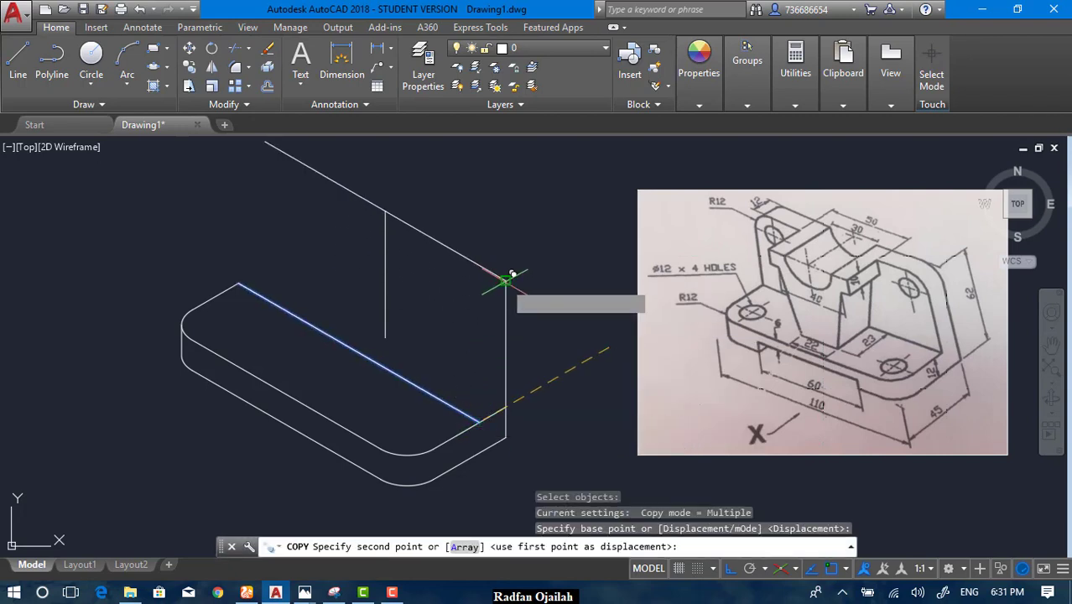
{"action": "left_click", "coordinate": [506, 280]}
{"action": "key", "text": "Escape"}
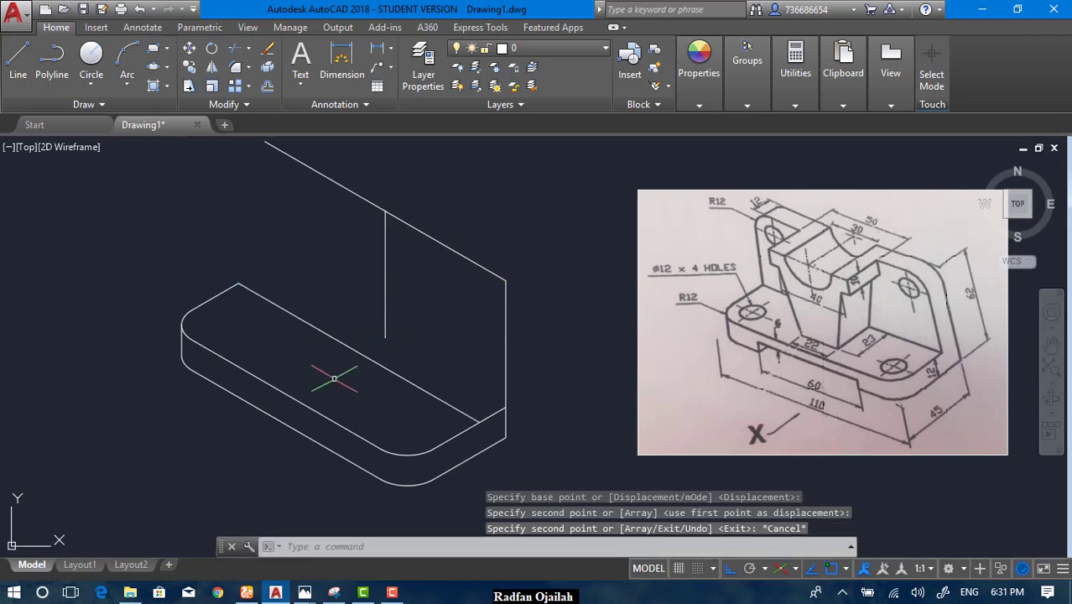
Step: Copy the right vertical edge to the back plate's left end
{"action": "type", "text": "co"}
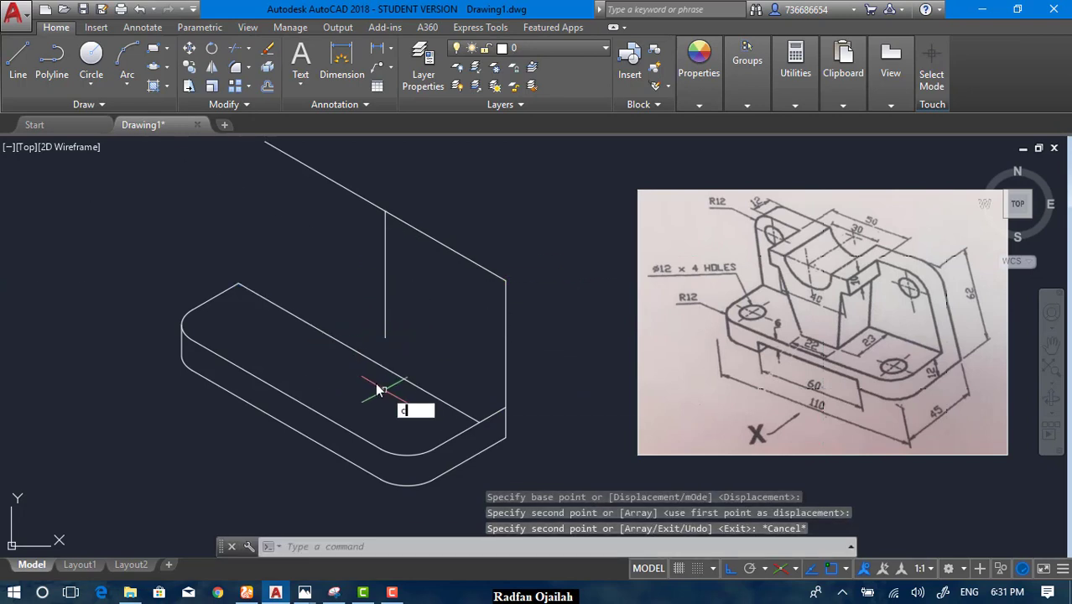
{"action": "key", "text": "Return"}
{"action": "left_click", "coordinate": [505, 352]}
{"action": "key", "text": "Return"}
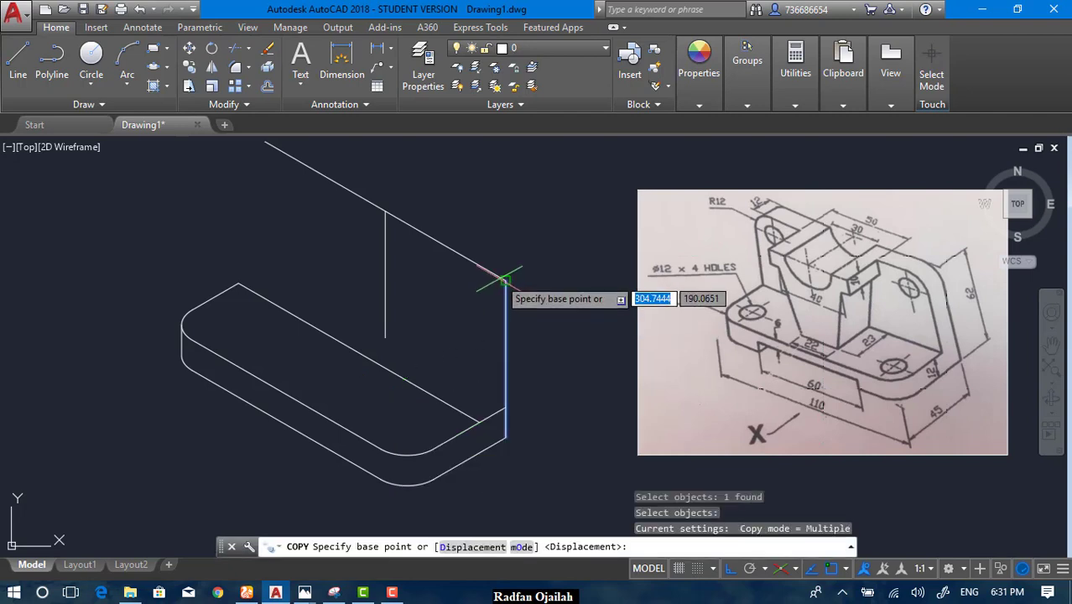
{"action": "left_click", "coordinate": [505, 280]}
{"action": "left_click", "coordinate": [265, 141]}
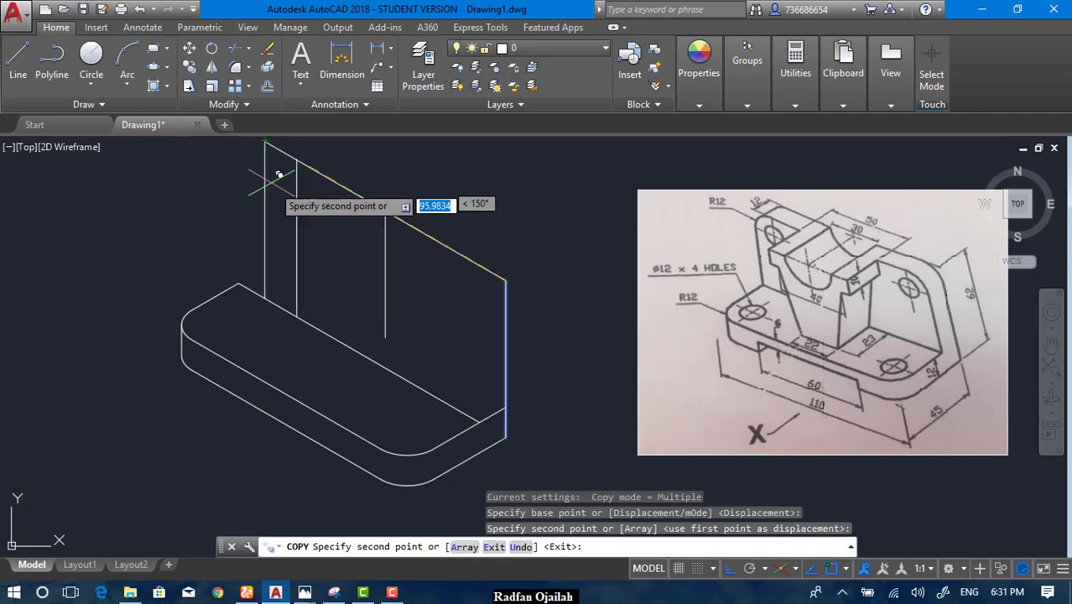
{"action": "key", "text": "Escape"}
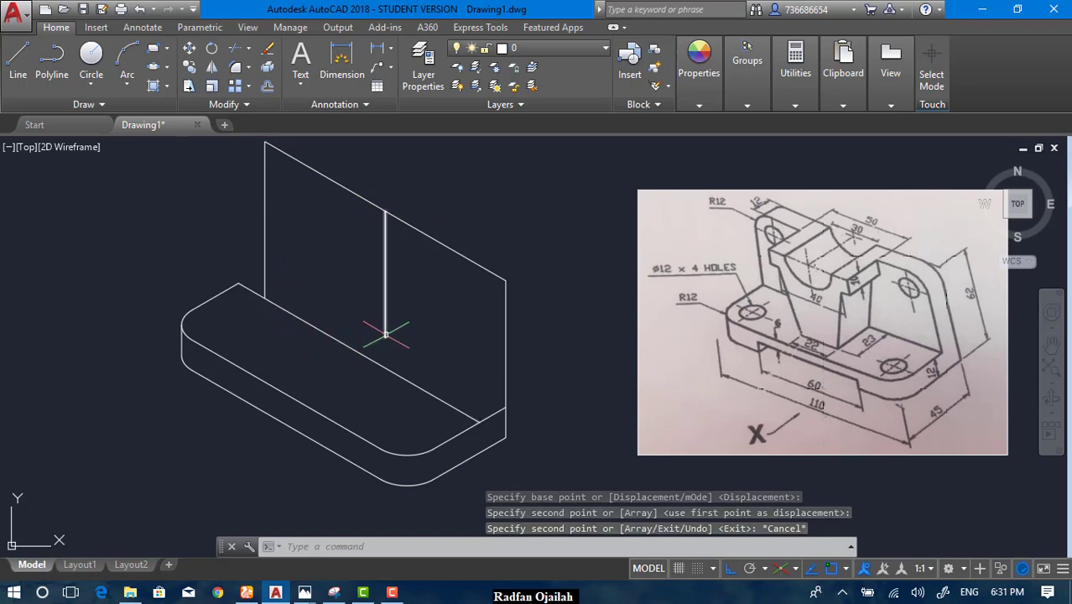
{"action": "type", "text": "co"}
{"action": "key", "text": "Return"}
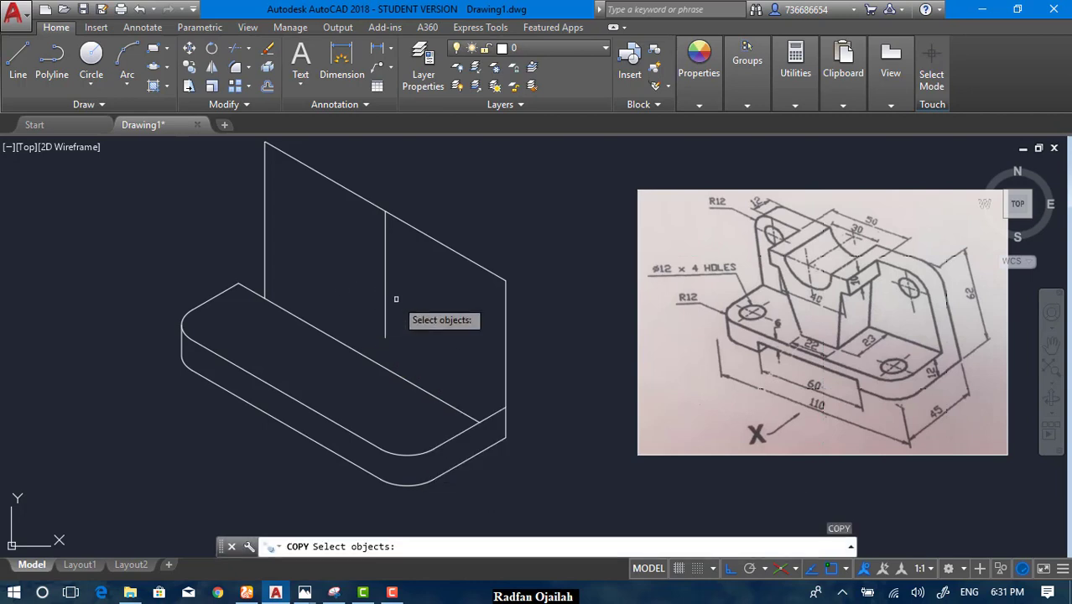
{"action": "key", "text": "Escape"}
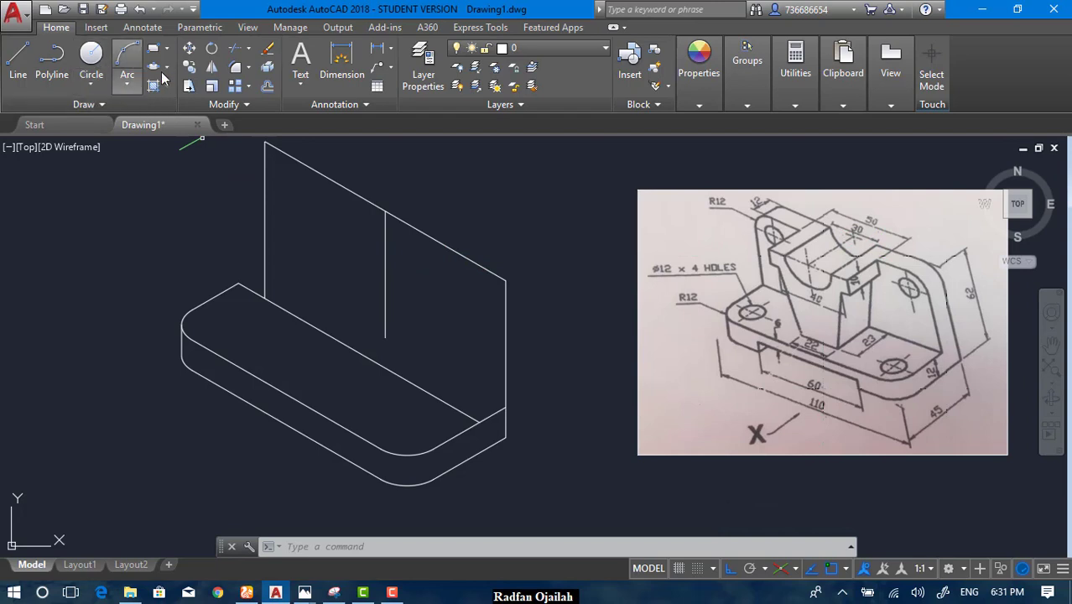
Step: Draw a radius-15 isocircle on the left isoplane atop the back plate and trim away its upper arc
{"action": "left_click", "coordinate": [155, 68]}
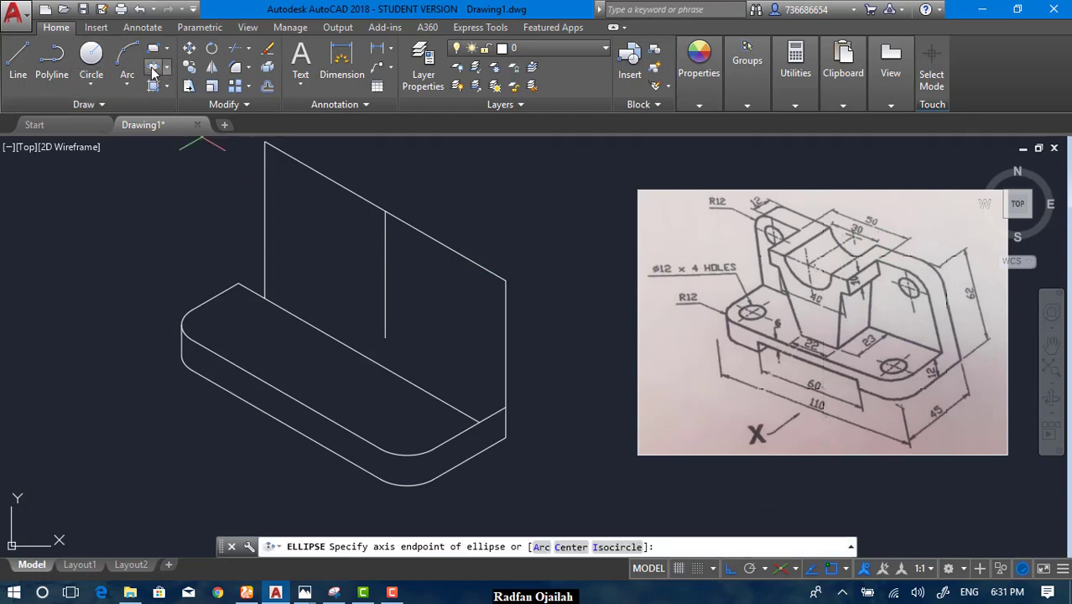
{"action": "left_click", "coordinate": [617, 547]}
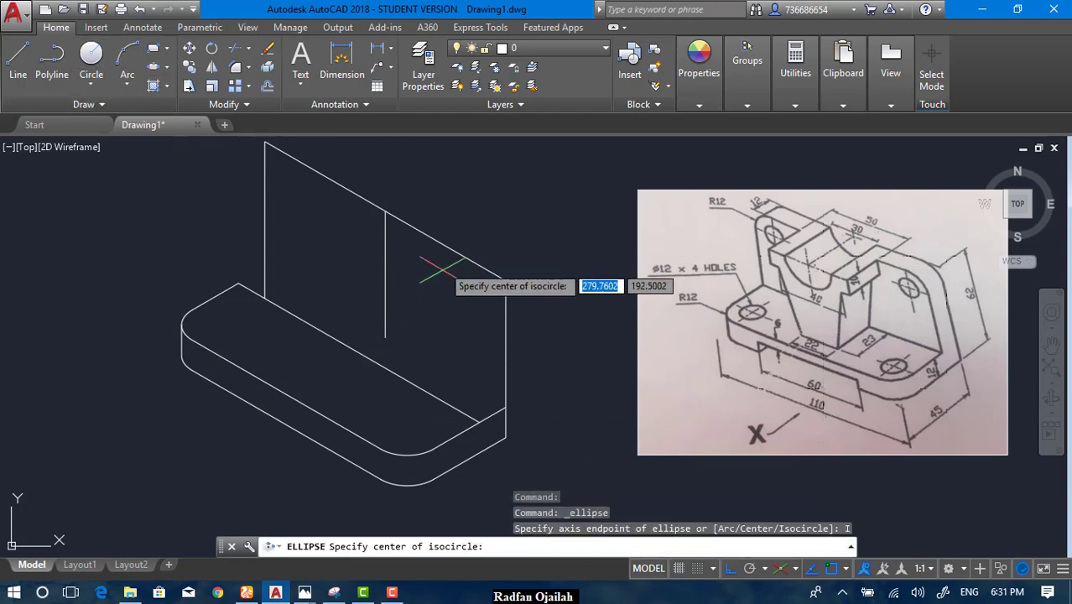
{"action": "left_click", "coordinate": [385, 211]}
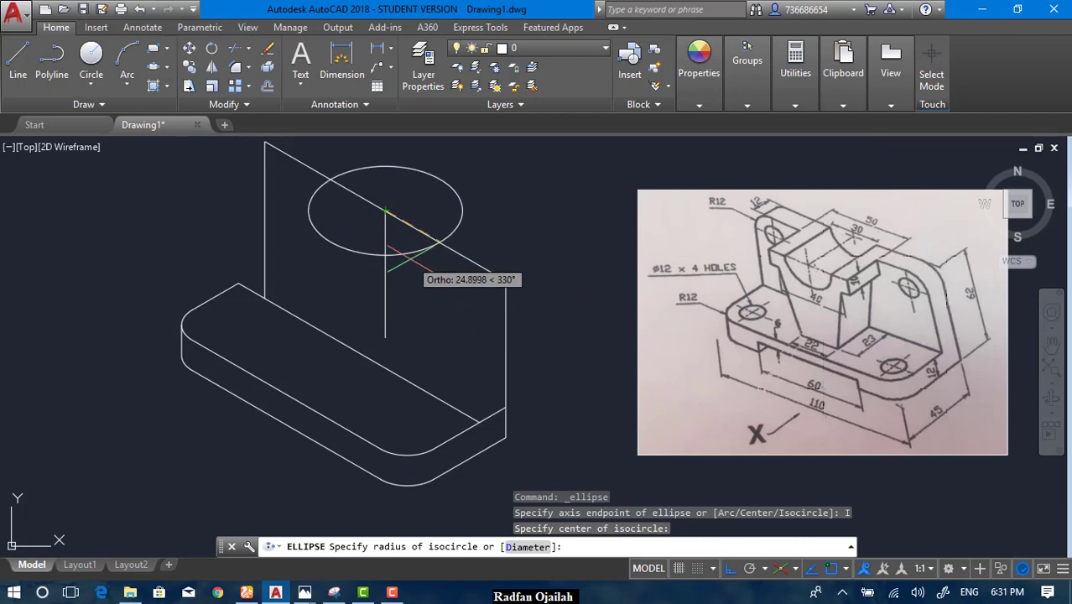
{"action": "key", "text": "F5"}
{"action": "key", "text": "F5"}
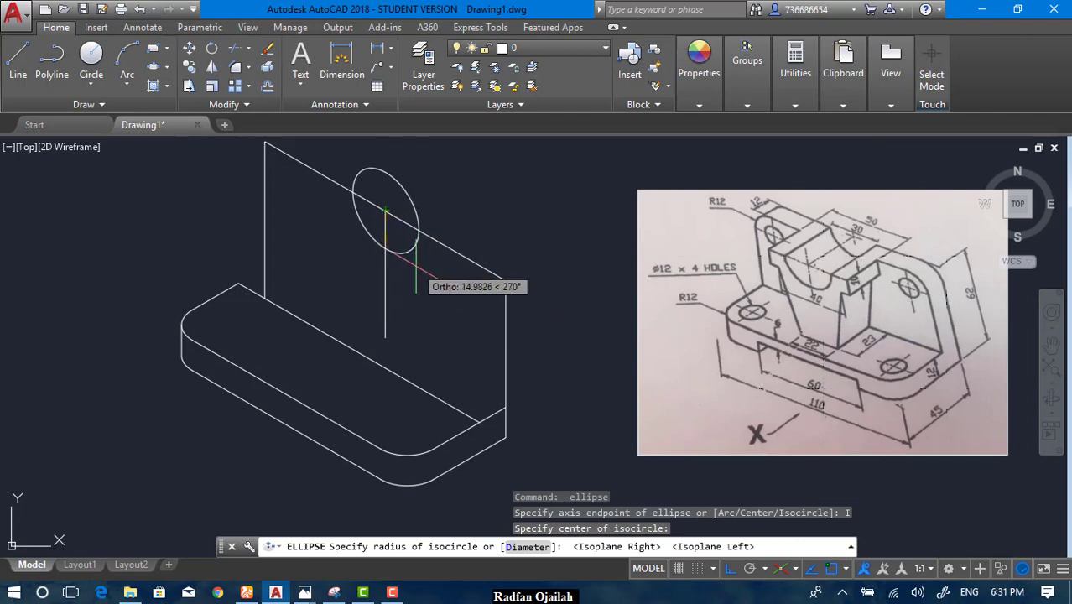
{"action": "type", "text": "15"}
{"action": "key", "text": "Return"}
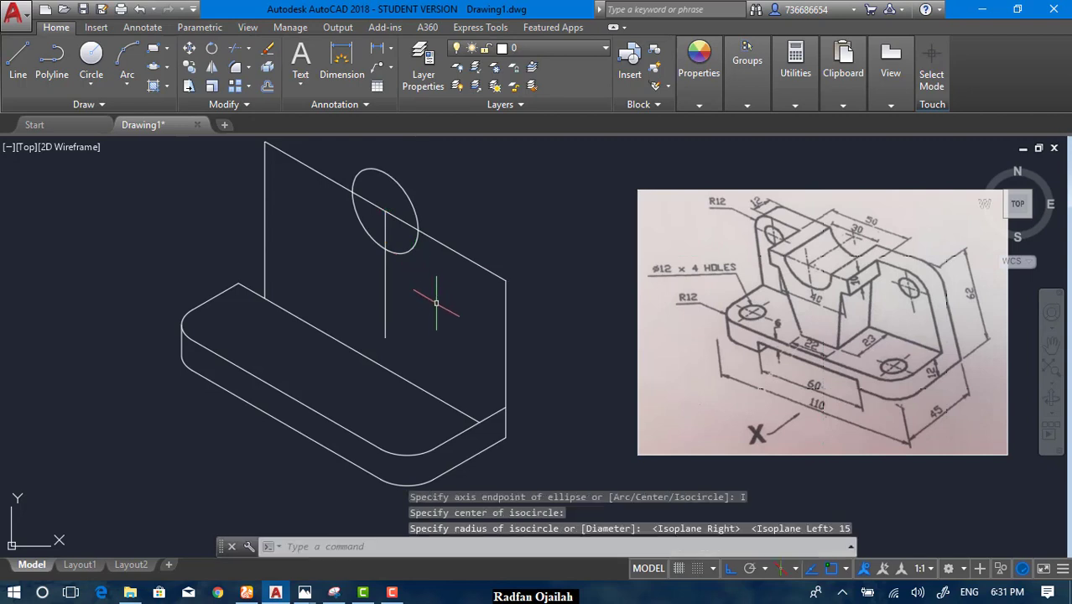
{"action": "type", "text": "tr"}
{"action": "key", "text": "Return"}
{"action": "key", "text": "Return"}
{"action": "mouse_move", "coordinate": [435, 182]}
{"action": "left_mouse_down"}
{"action": "mouse_move", "coordinate": [389, 210]}
{"action": "mouse_move", "coordinate": [411, 224]}
{"action": "mouse_move", "coordinate": [373, 231]}
{"action": "left_mouse_up"}
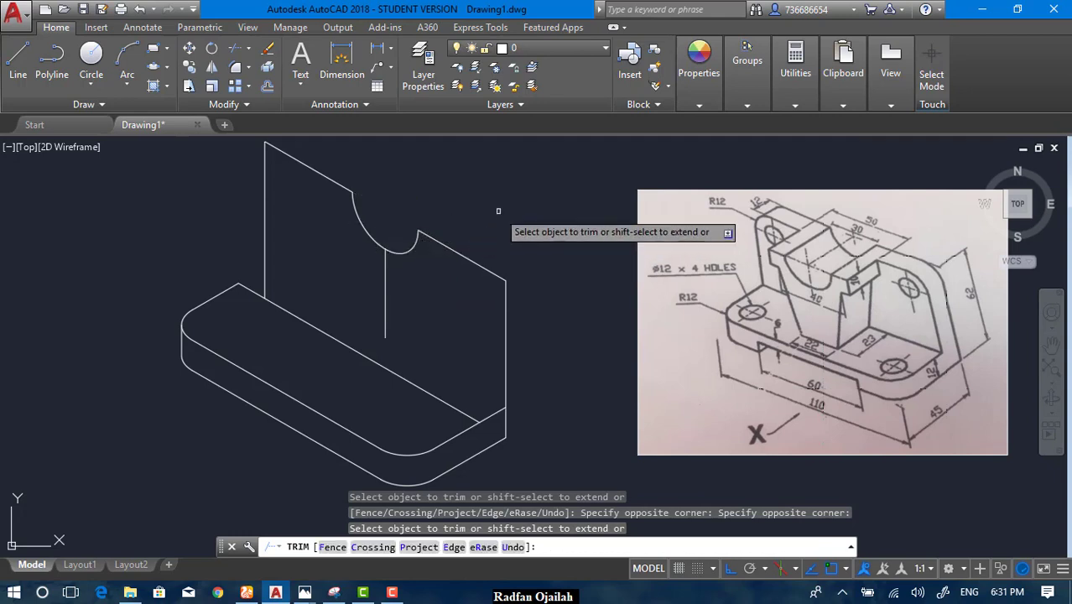
{"action": "key", "text": "Escape"}
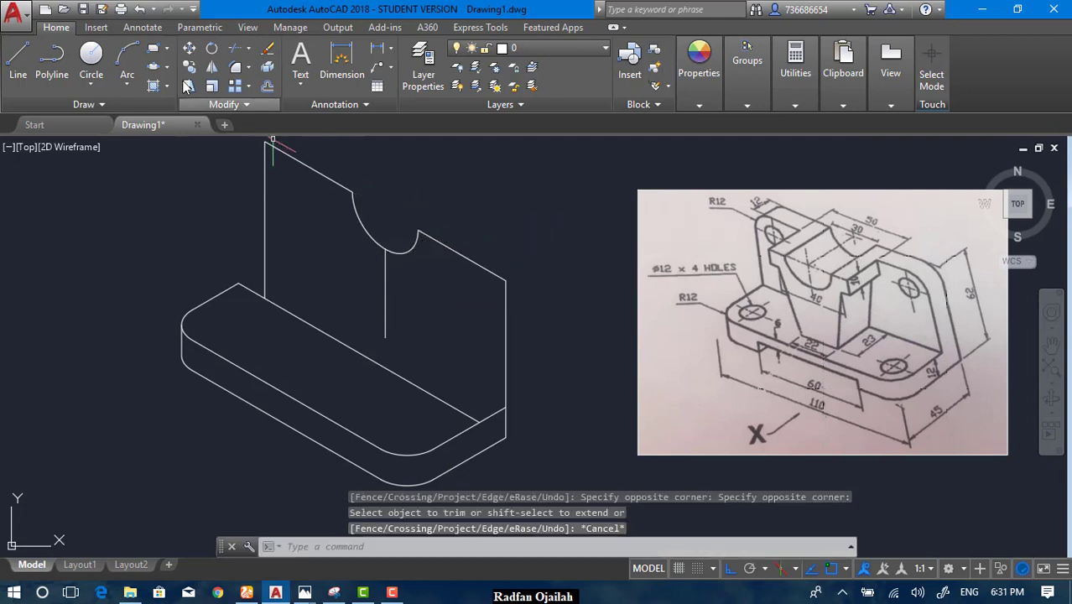
Step: Draw a concentric radius-25 isocircle at the notch centre and trim off its upper arc
{"action": "left_click", "coordinate": [154, 67]}
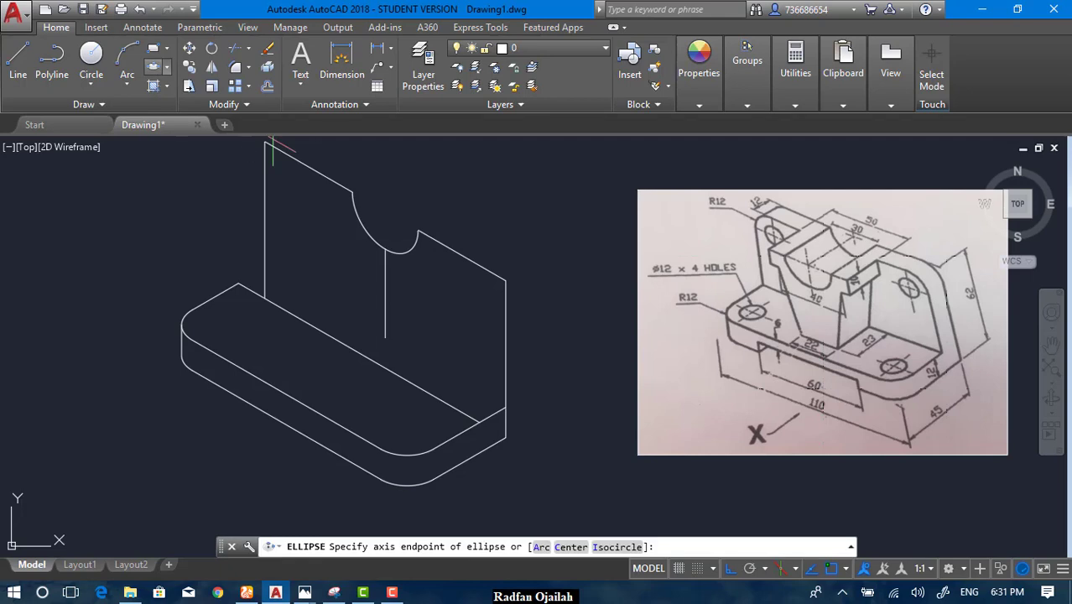
{"action": "left_click", "coordinate": [617, 547]}
{"action": "left_click", "coordinate": [386, 211]}
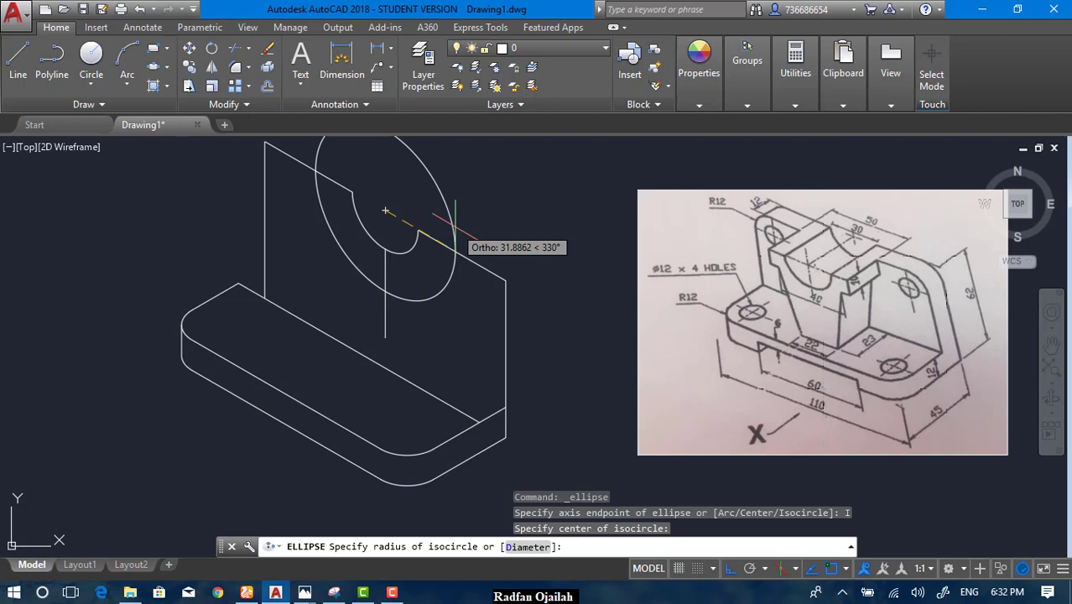
{"action": "type", "text": "2"}
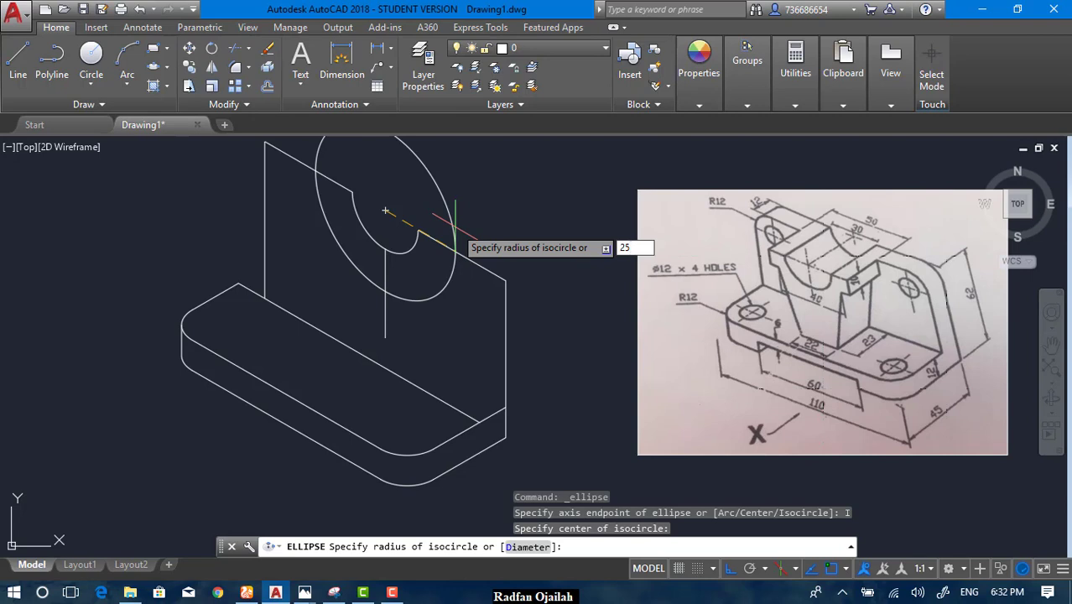
{"action": "type", "text": "5"}
{"action": "key", "text": "Return"}
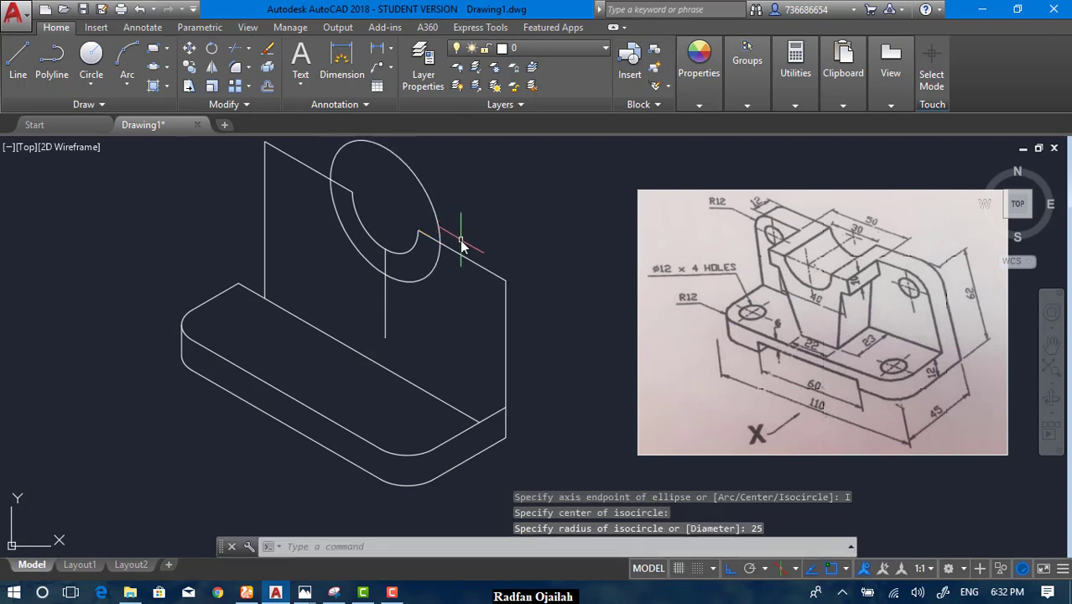
{"action": "type", "text": "tr"}
{"action": "key", "text": "Return"}
{"action": "key", "text": "Return"}
{"action": "left_click", "coordinate": [462, 174]}
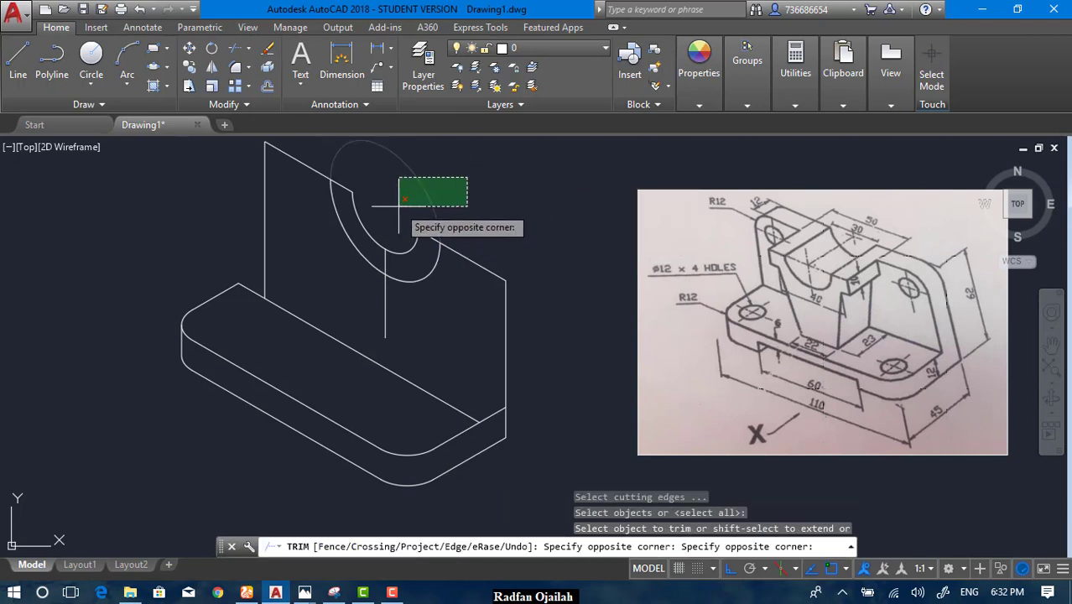
{"action": "left_click", "coordinate": [402, 203]}
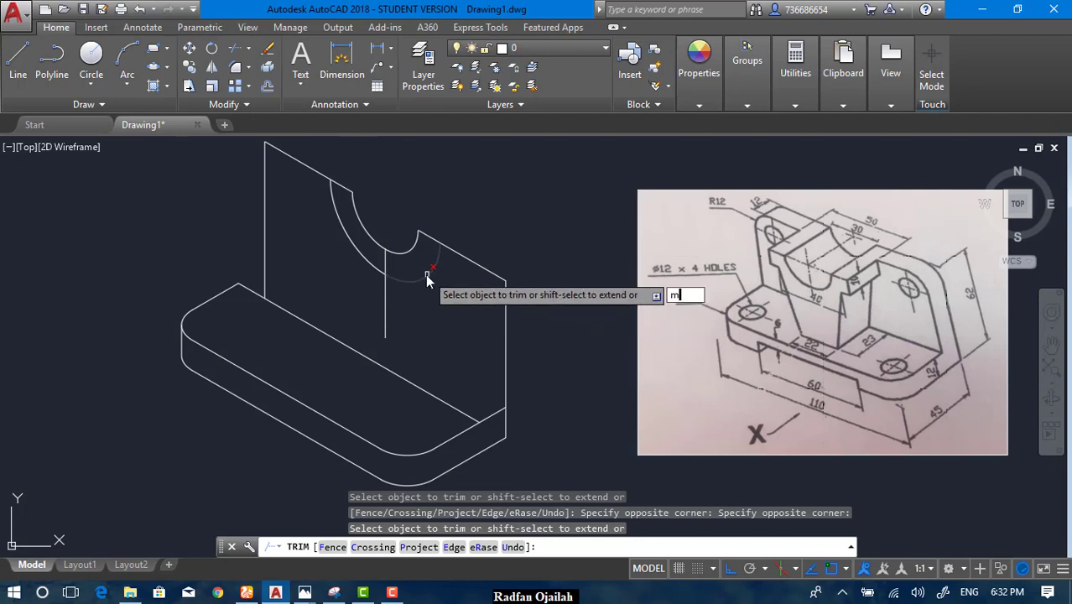
{"action": "key", "text": "Escape"}
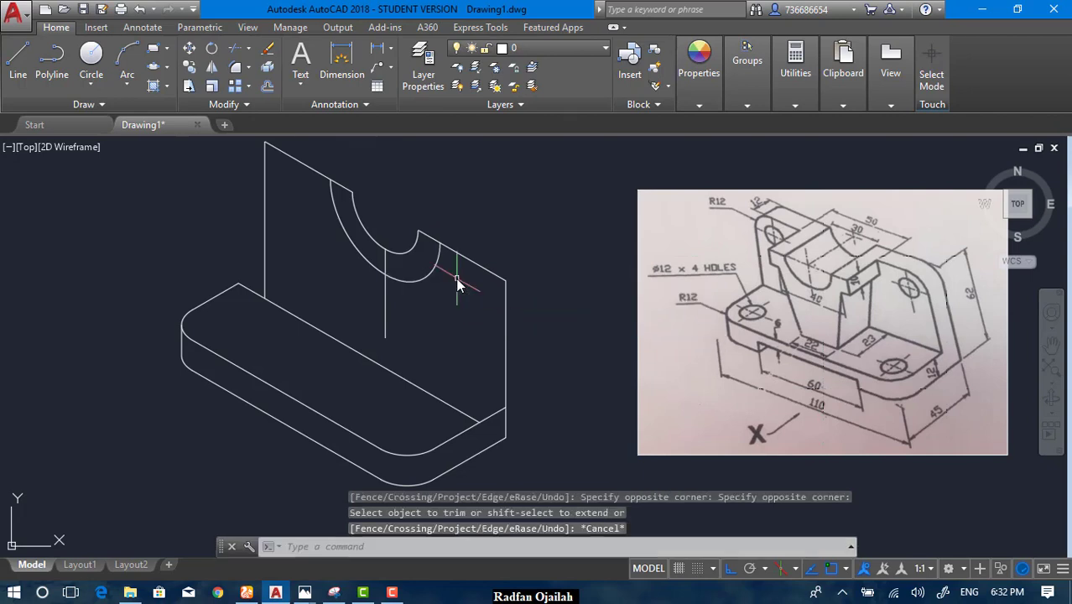
{"action": "type", "text": "m"}
{"action": "key", "text": "Return"}
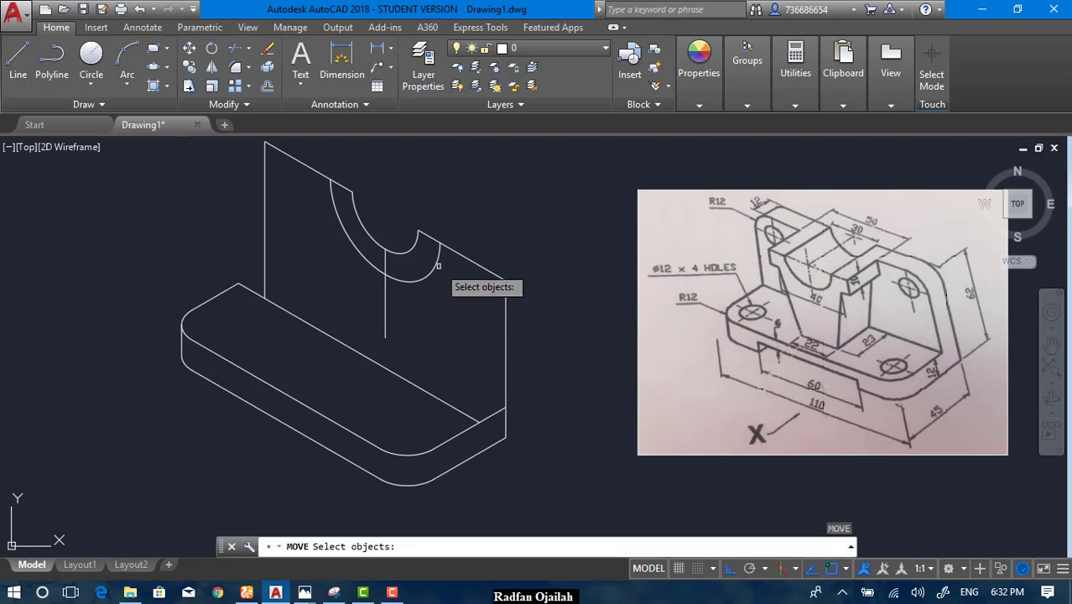
Step: Move the radius-25 arc 12 units back on the top isoplane
{"action": "left_click", "coordinate": [438, 256]}
{"action": "key", "text": "Return"}
{"action": "left_click", "coordinate": [509, 186]}
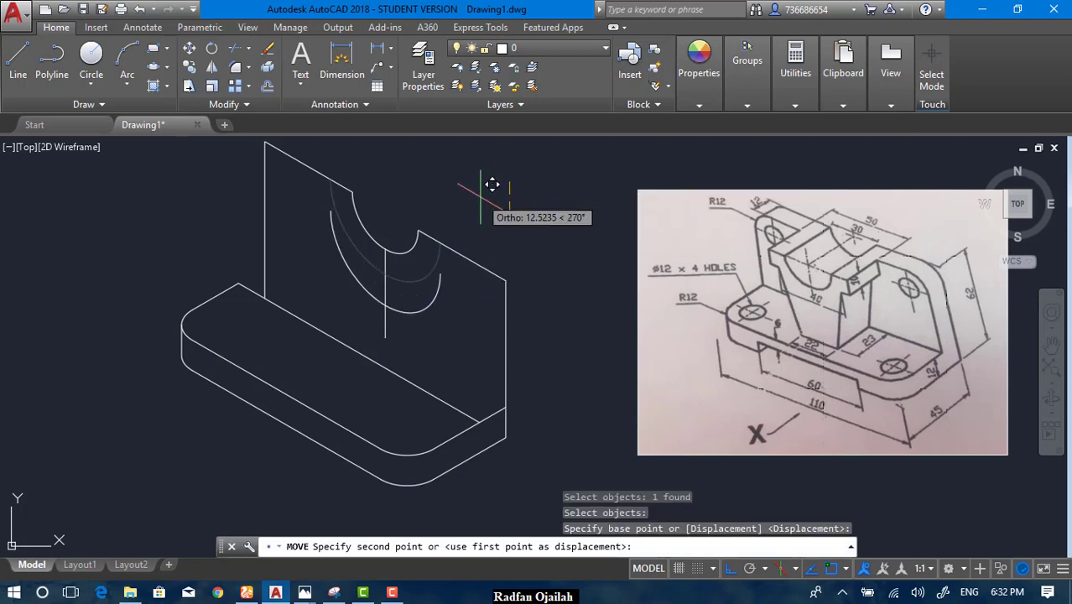
{"action": "key", "text": "F5"}
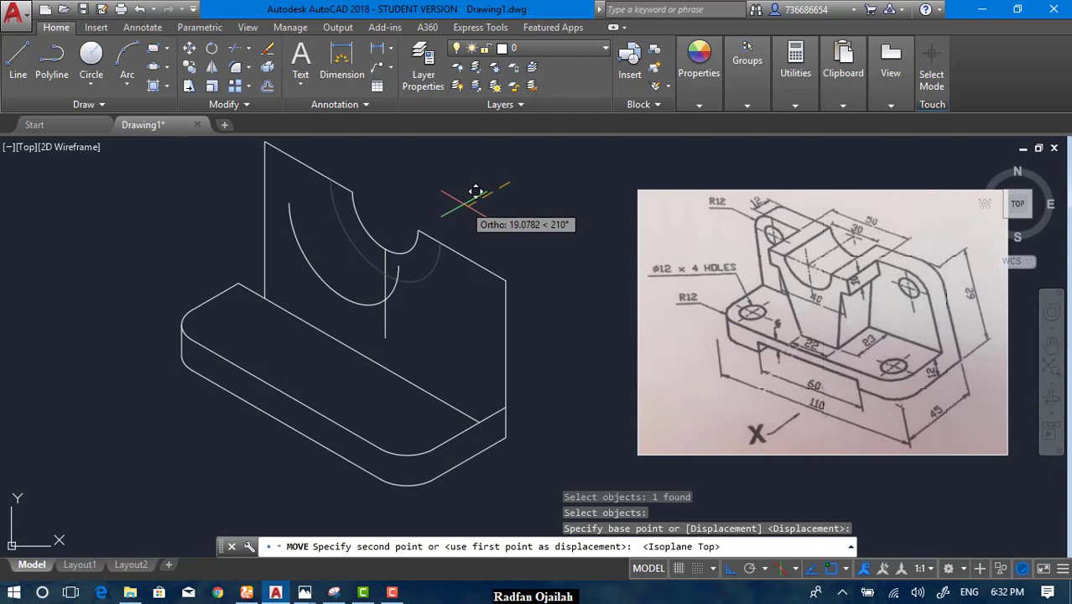
{"action": "type", "text": "12"}
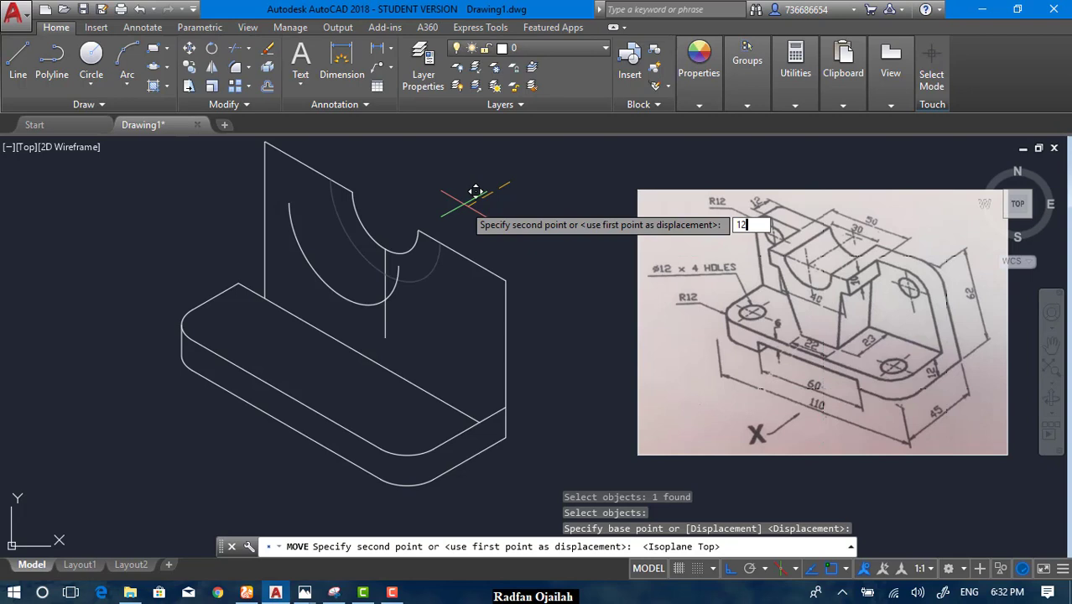
{"action": "key", "text": "Return"}
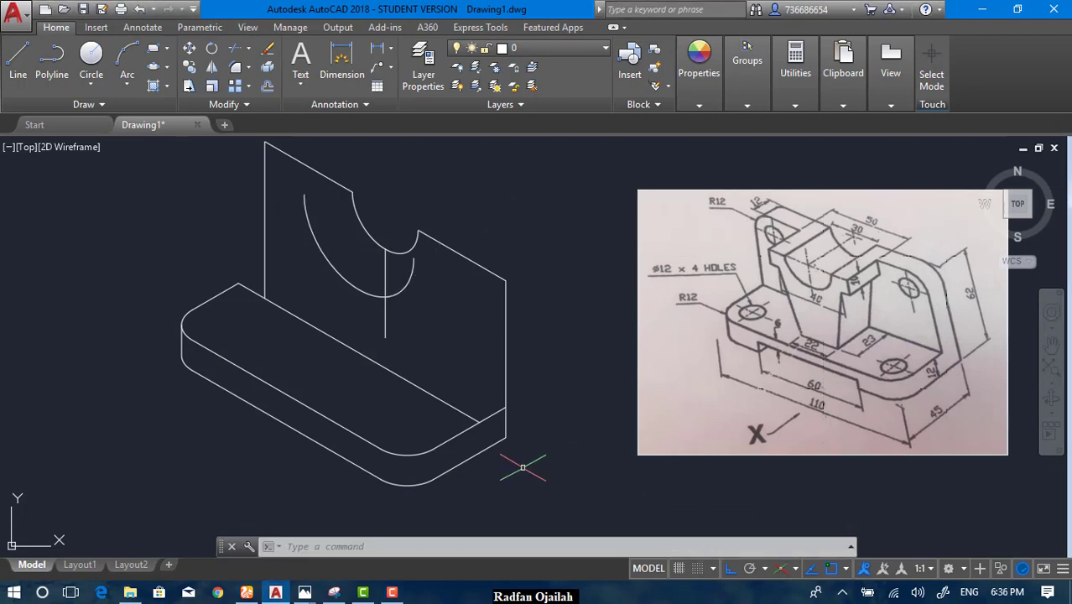
Step: Draw 12-unit guide lines at 150° and then vertically from the back plate's upper-right corner
{"action": "type", "text": "l"}
{"action": "key", "text": "Return"}
{"action": "left_click", "coordinate": [505, 279]}
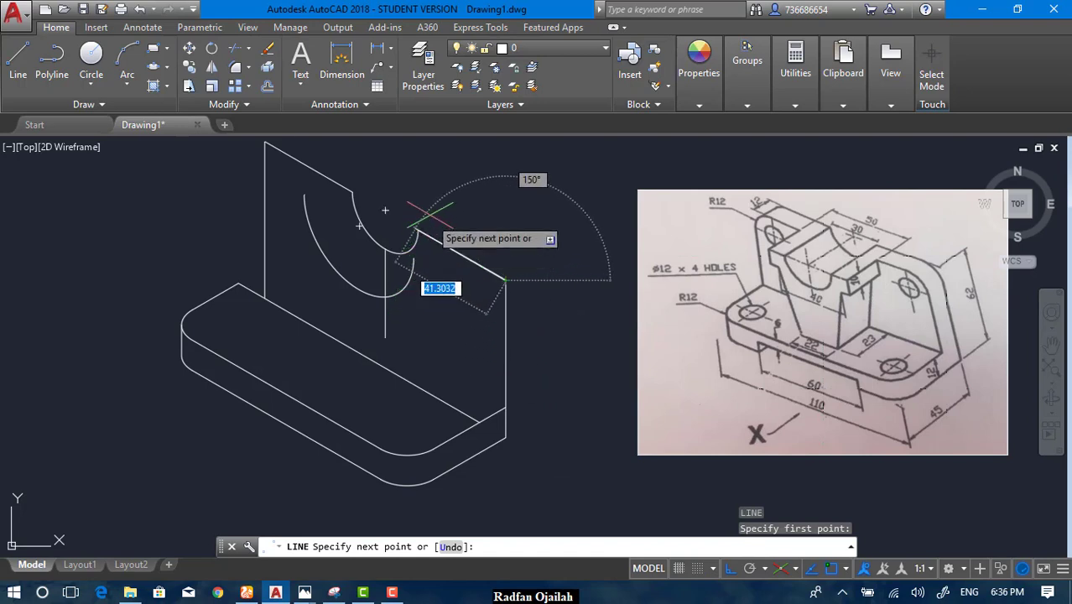
{"action": "type", "text": "12"}
{"action": "key", "text": "Return"}
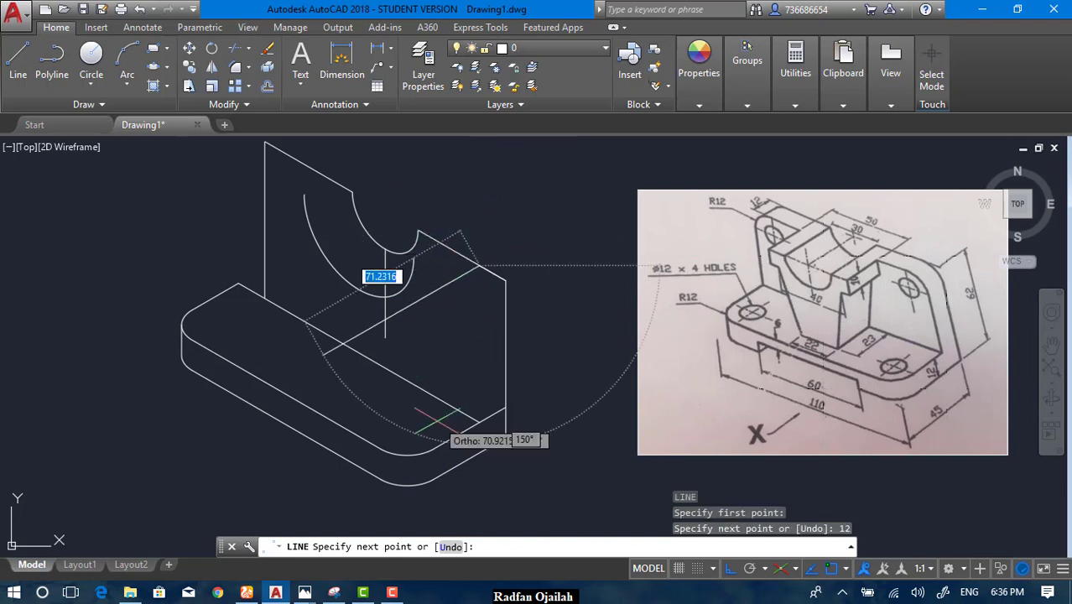
{"action": "key", "text": "F5"}
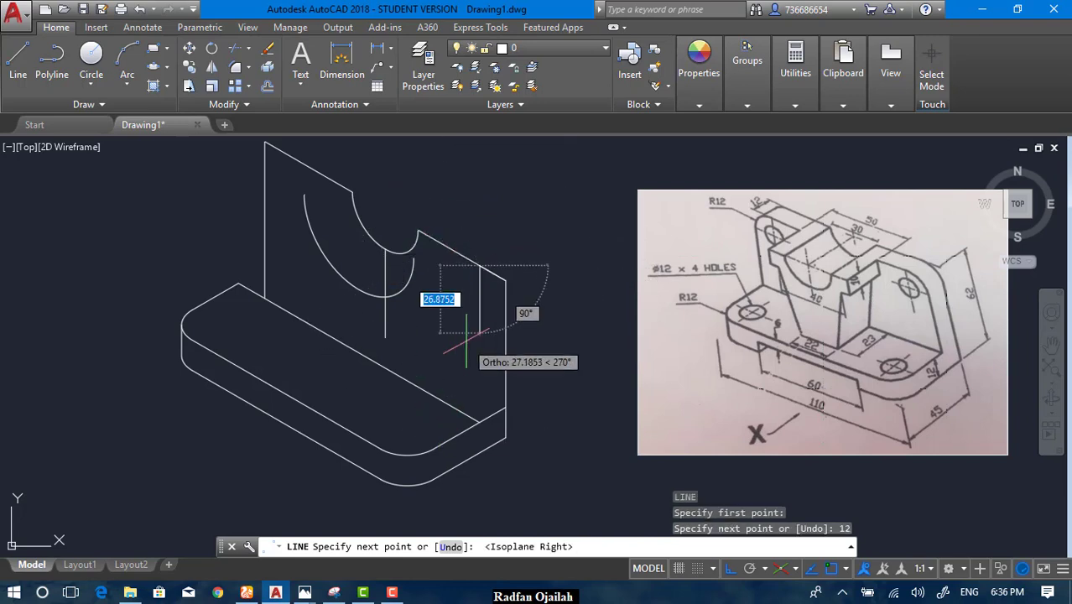
{"action": "type", "text": "12"}
{"action": "key", "text": "Return"}
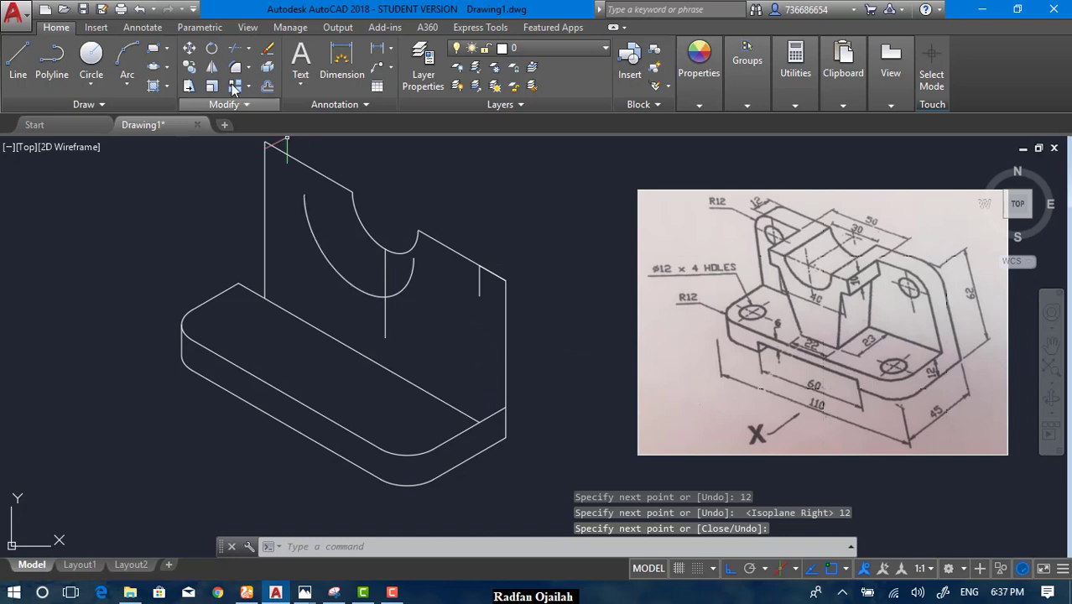
{"action": "left_click", "coordinate": [153, 69]}
Step: Draw a radius-12 isocircle at the guide line's end on the left isoplane and trim its outer part
{"action": "type", "text": "I"}
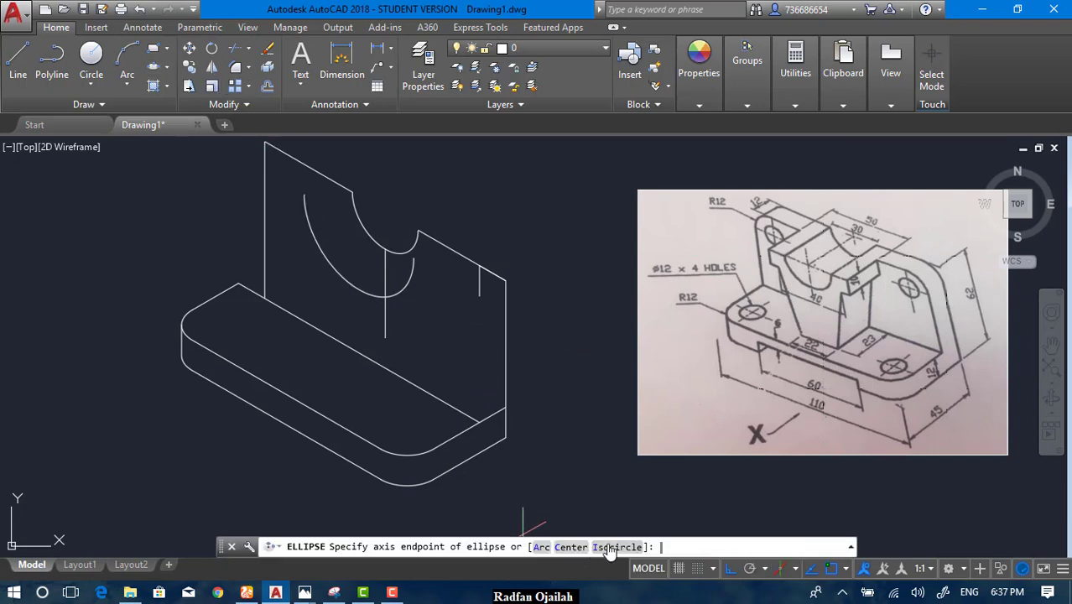
{"action": "key", "text": "Return"}
{"action": "left_click", "coordinate": [481, 293]}
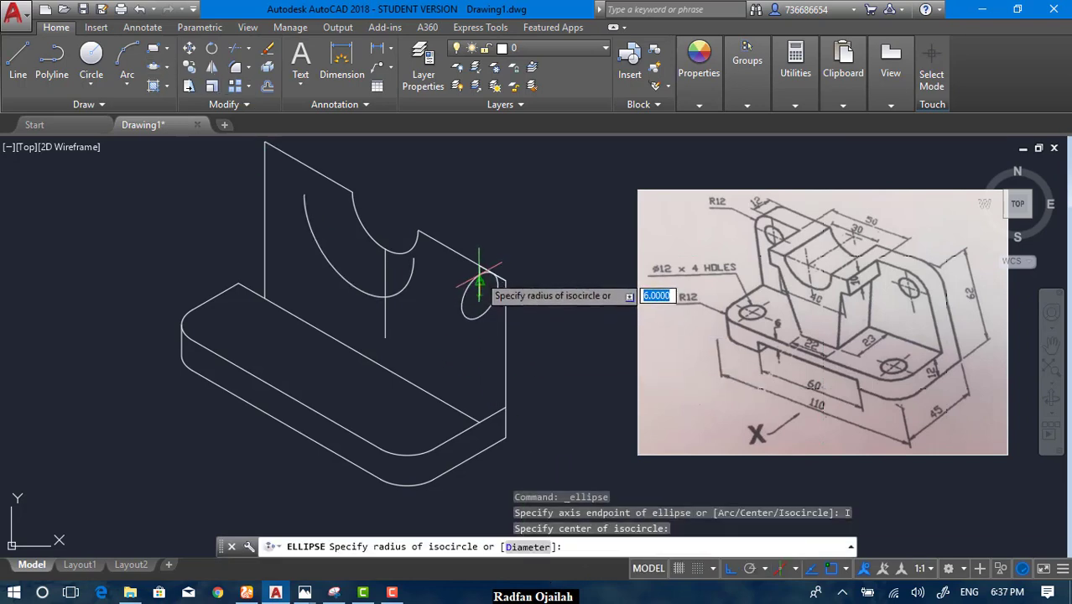
{"action": "key", "text": "F5"}
{"action": "type", "text": "12"}
{"action": "key", "text": "Return"}
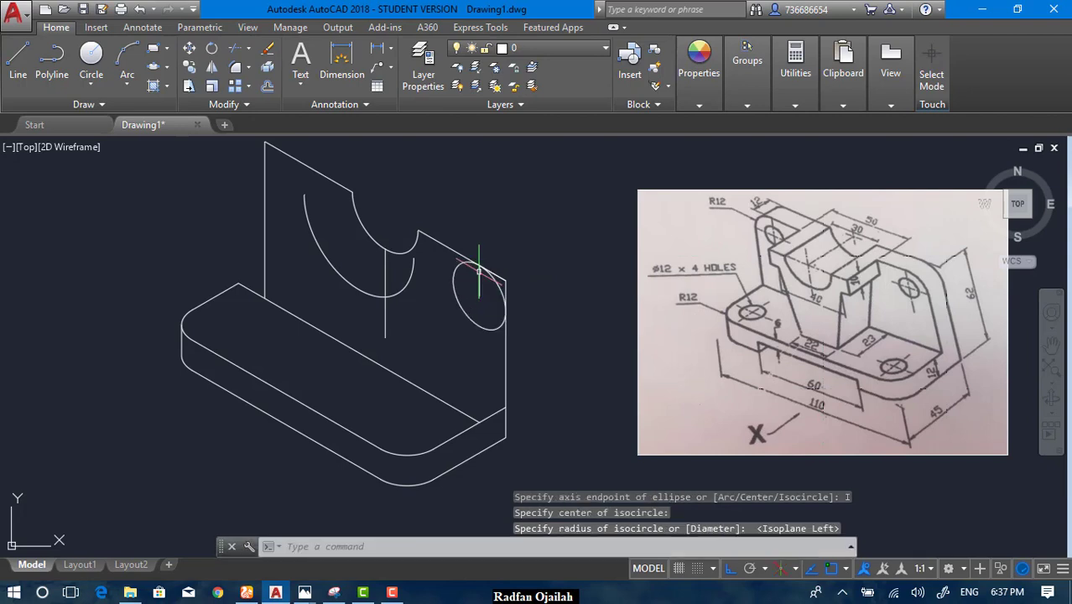
{"action": "key", "text": "Escape"}
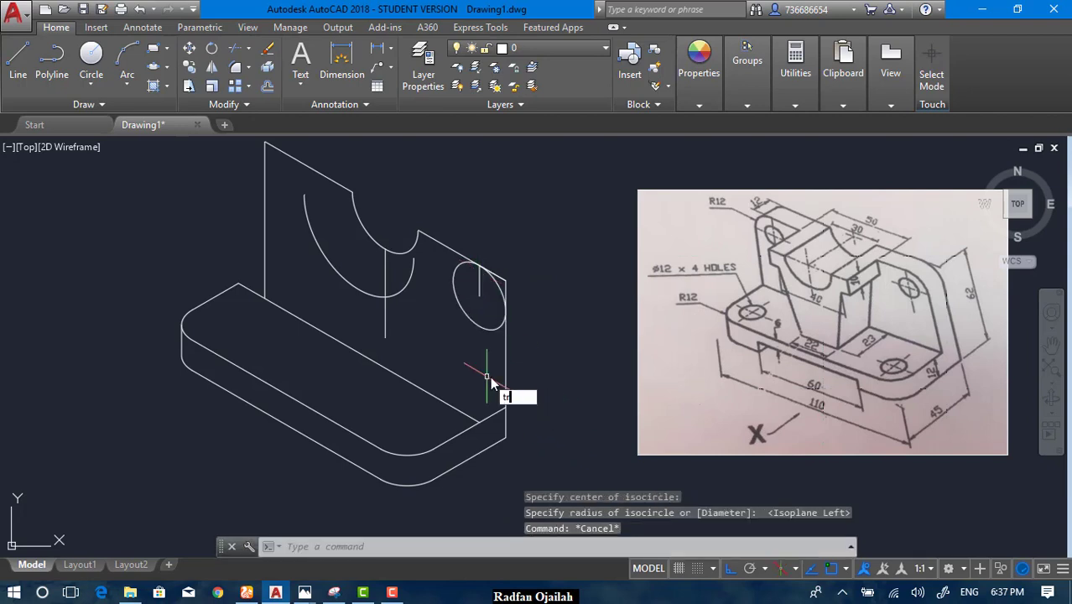
{"action": "type", "text": "tr"}
{"action": "key", "text": "Return"}
{"action": "key", "text": "Return"}
{"action": "left_click", "coordinate": [479, 289]}
{"action": "key", "text": "Escape"}
Step: Delete the short guide line and trim the stray segments at the right corner
{"action": "left_click", "coordinate": [481, 290]}
{"action": "left_click", "coordinate": [471, 296]}
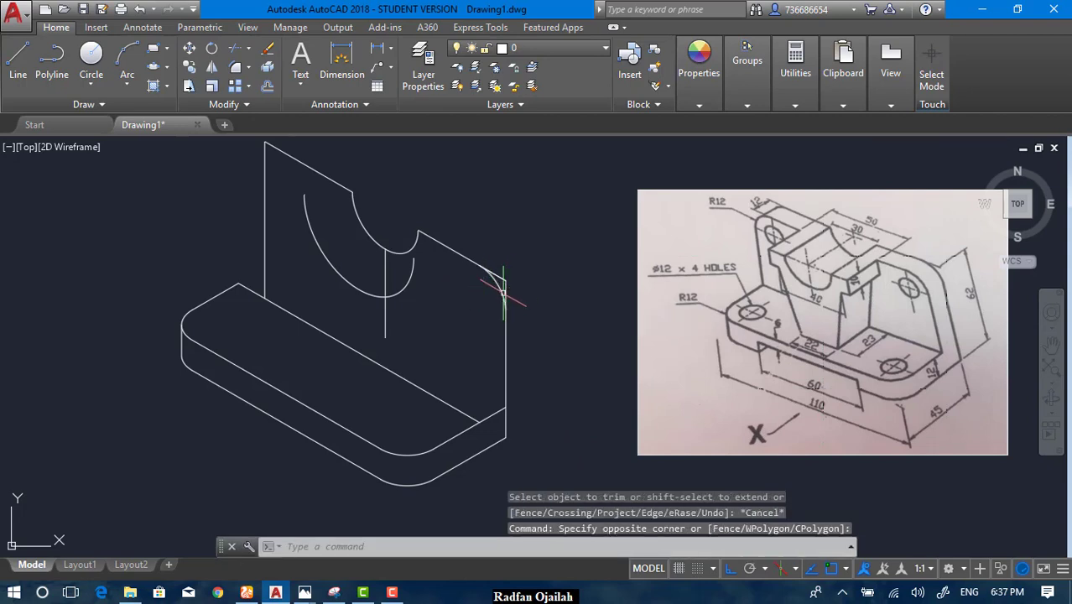
{"action": "key", "text": "Delete"}
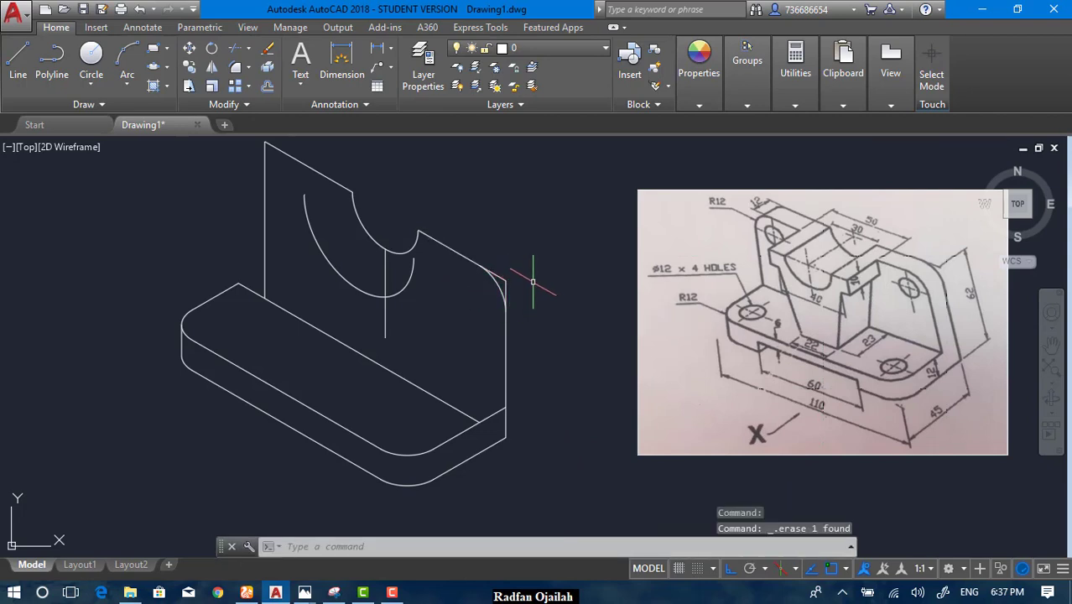
{"action": "type", "text": "tr"}
{"action": "key", "text": "Return"}
{"action": "key", "text": "Return"}
{"action": "left_click", "coordinate": [537, 281]}
{"action": "left_click", "coordinate": [508, 277]}
{"action": "left_click", "coordinate": [524, 264]}
{"action": "left_click", "coordinate": [503, 286]}
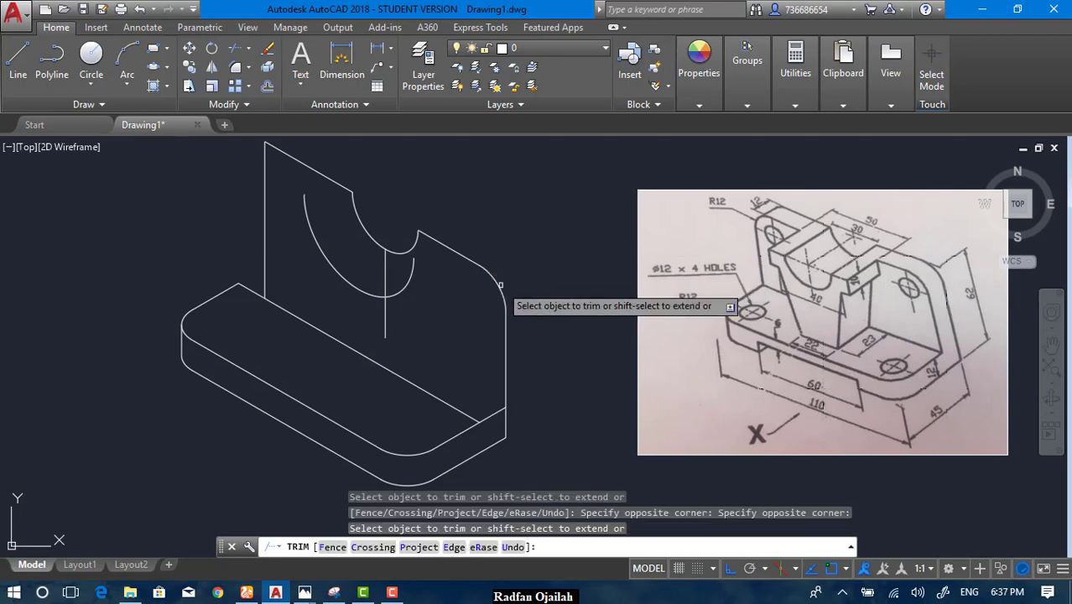
{"action": "key", "text": "Escape"}
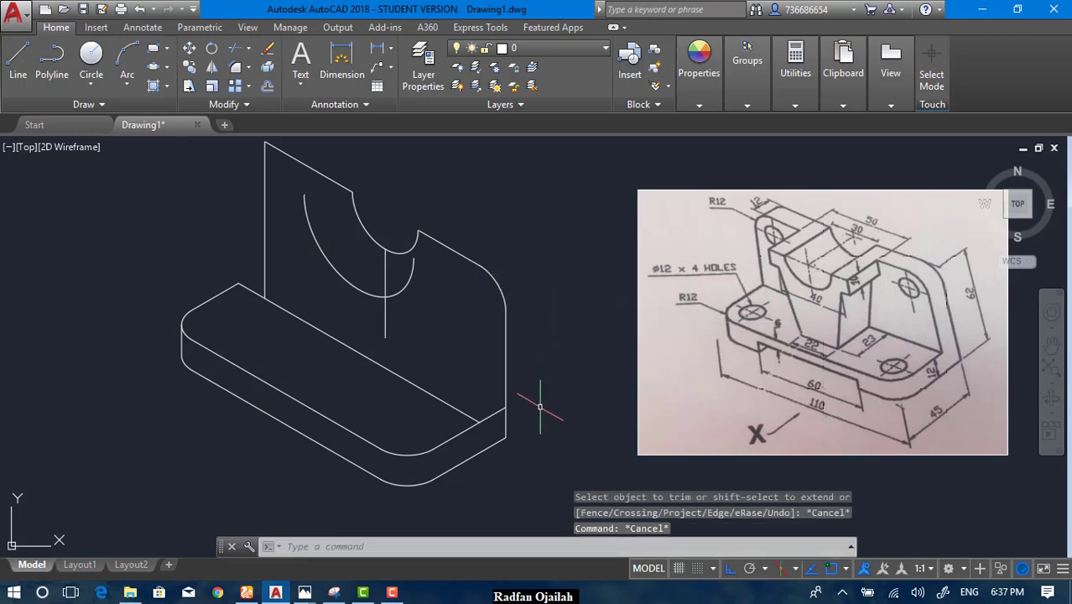
{"action": "scroll", "coordinate": [407, 239], "scroll_direction": "down", "scroll_amount": 1}
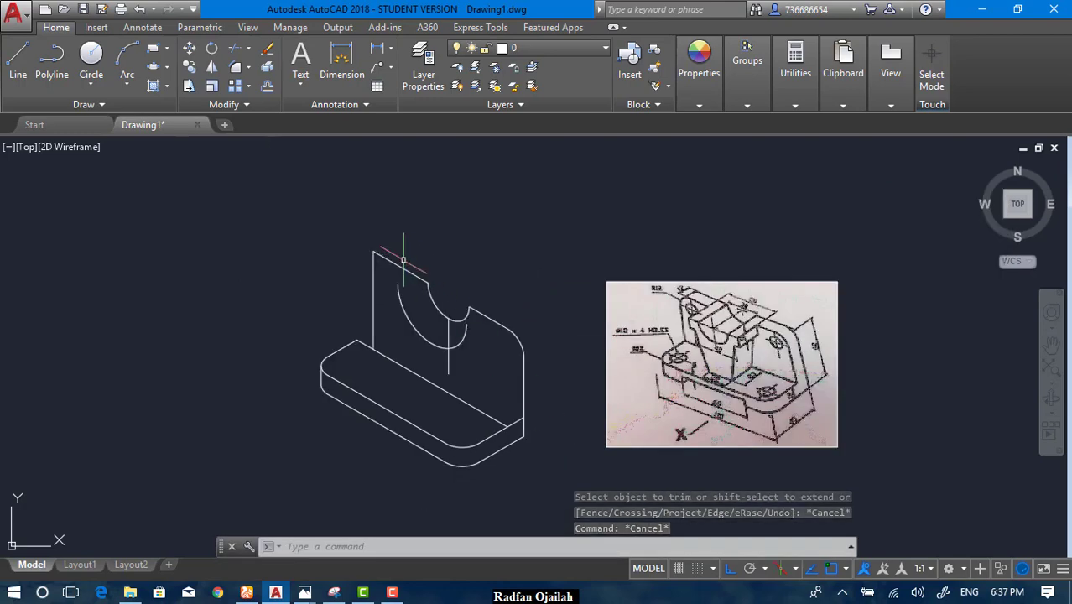
Step: Draw two 12-unit guide lines from the back plate's upper-left corner
{"action": "scroll", "coordinate": [375, 233], "scroll_direction": "up", "scroll_amount": 1}
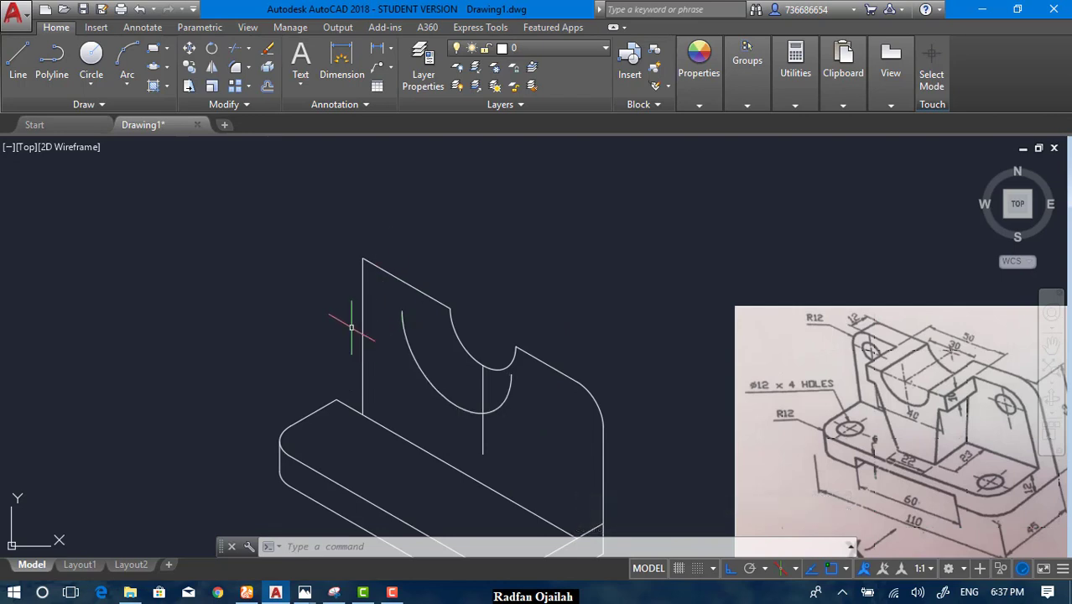
{"action": "type", "text": "l"}
{"action": "key", "text": "Return"}
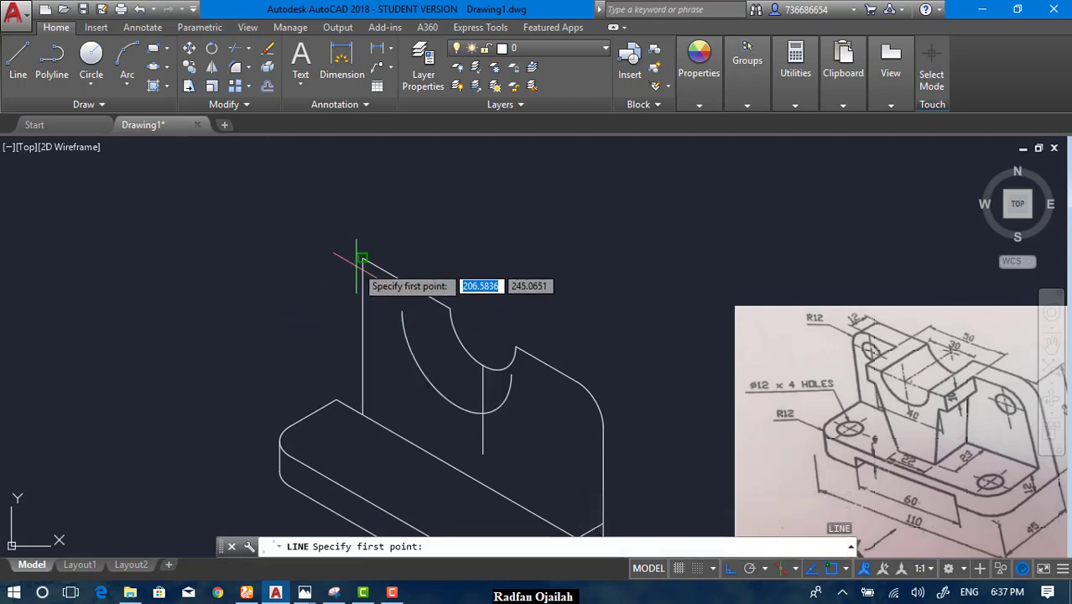
{"action": "left_click", "coordinate": [362, 258]}
{"action": "type", "text": "12"}
{"action": "key", "text": "Return"}
{"action": "type", "text": "12"}
{"action": "key", "text": "Return"}
{"action": "key", "text": "Escape"}
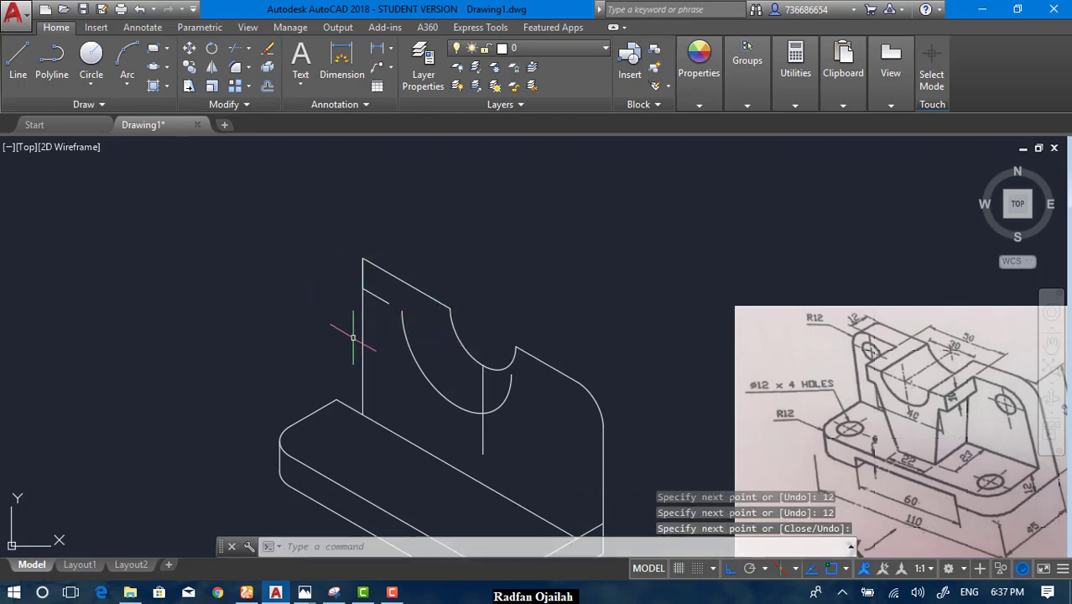
Step: Draw a radius-12 isocircle at the corner point and trim away its lower part
{"action": "left_click", "coordinate": [154, 68]}
{"action": "type", "text": "i"}
{"action": "key", "text": "Return"}
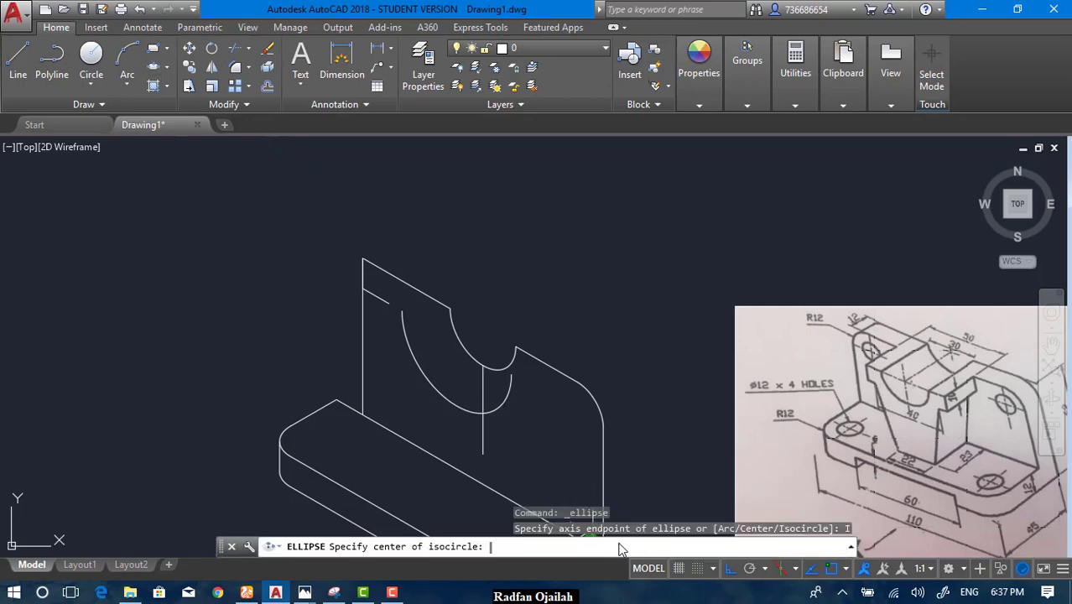
{"action": "left_click", "coordinate": [389, 300]}
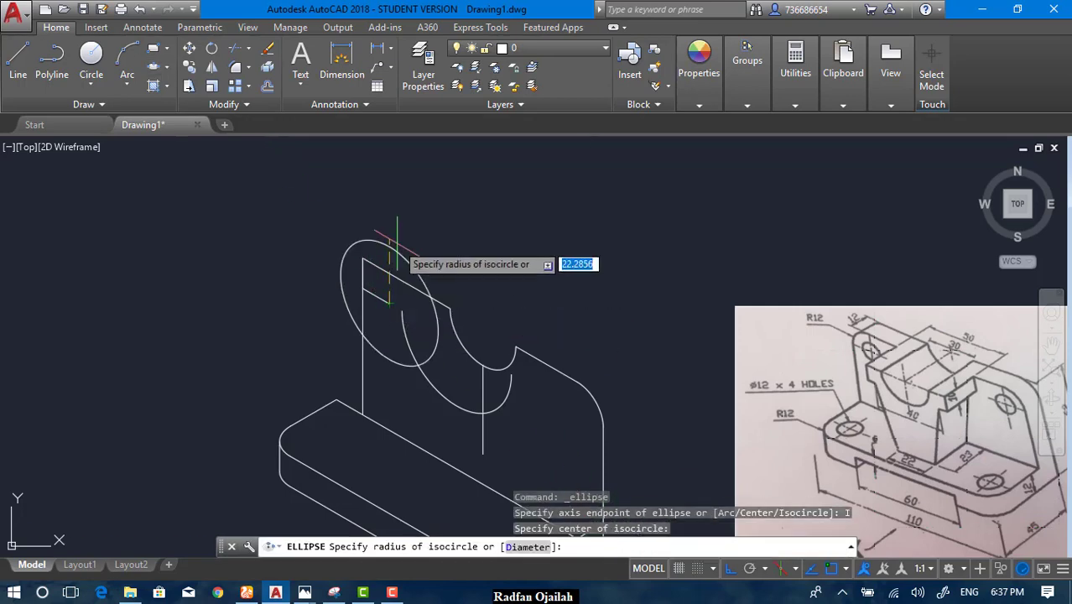
{"action": "type", "text": "1"}
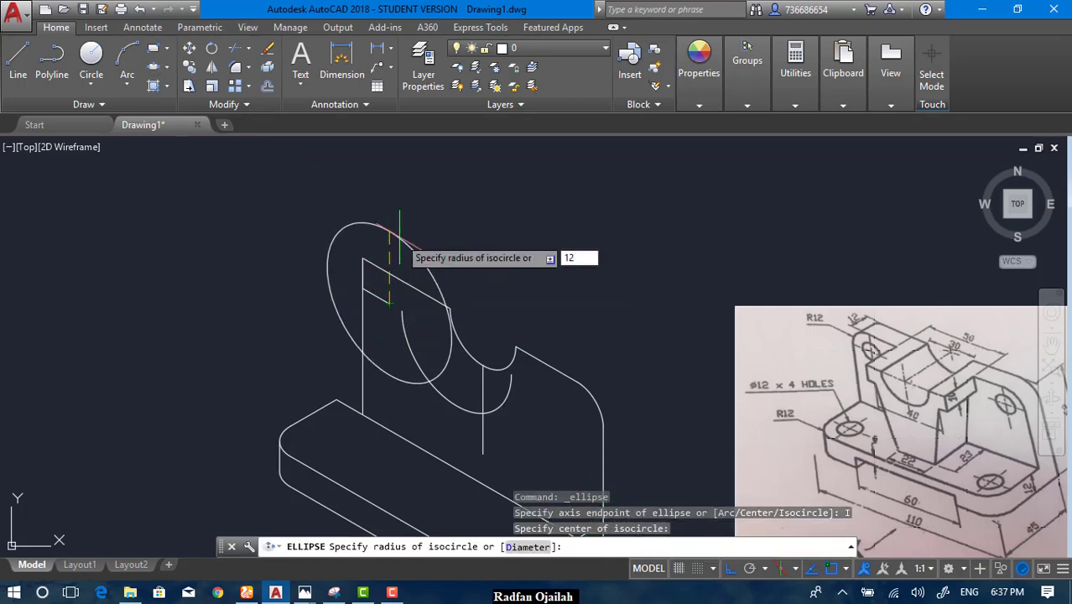
{"action": "type", "text": "2"}
{"action": "key", "text": "Return"}
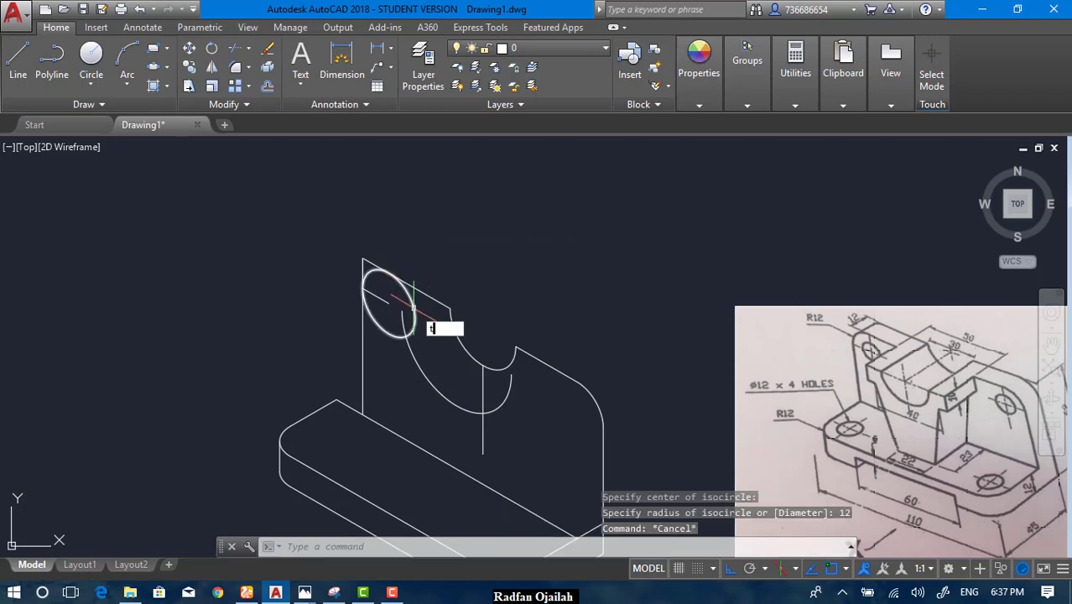
{"action": "type", "text": "tr"}
{"action": "key", "text": "Return"}
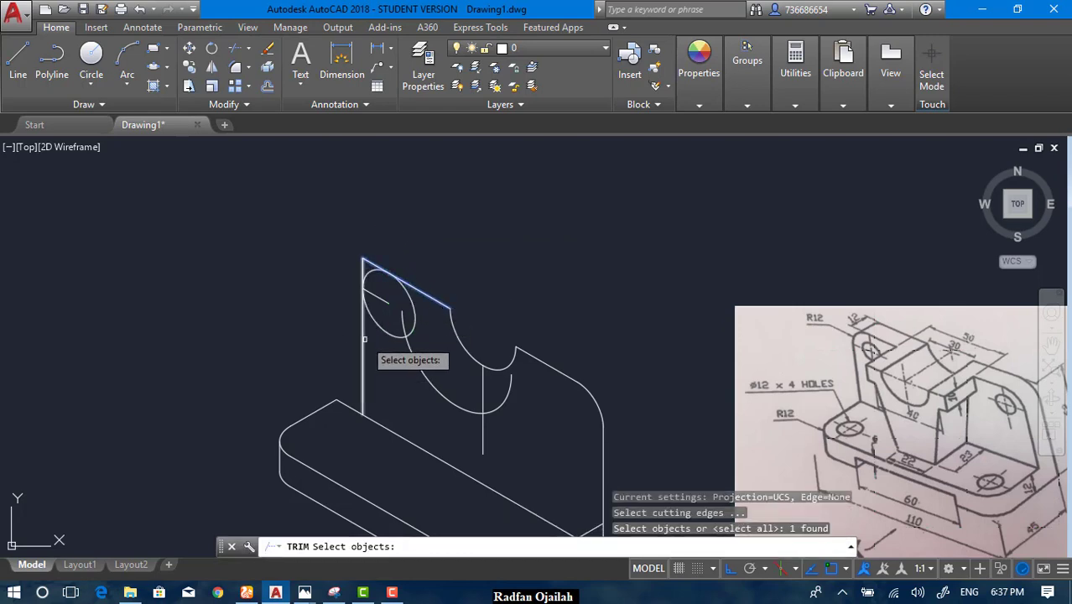
{"action": "left_click", "coordinate": [356, 336]}
{"action": "left_click", "coordinate": [362, 341]}
{"action": "left_click", "coordinate": [362, 341]}
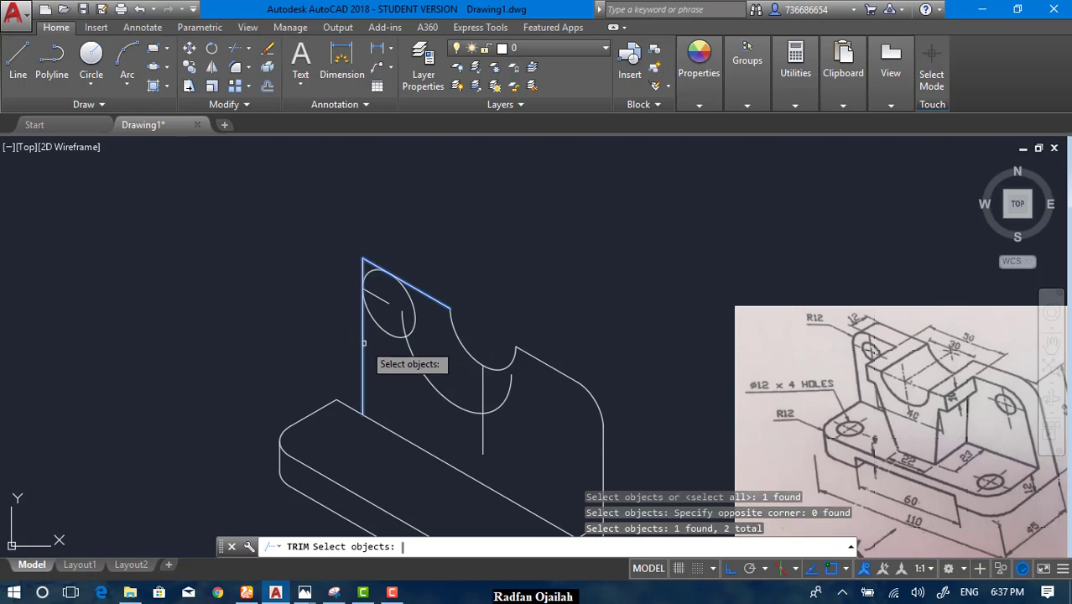
{"action": "key", "text": "Return"}
{"action": "left_click", "coordinate": [377, 319]}
{"action": "key", "text": "Escape"}
Step: Delete the leftover small arc and trim the corner's remaining line ends
{"action": "left_click", "coordinate": [374, 287]}
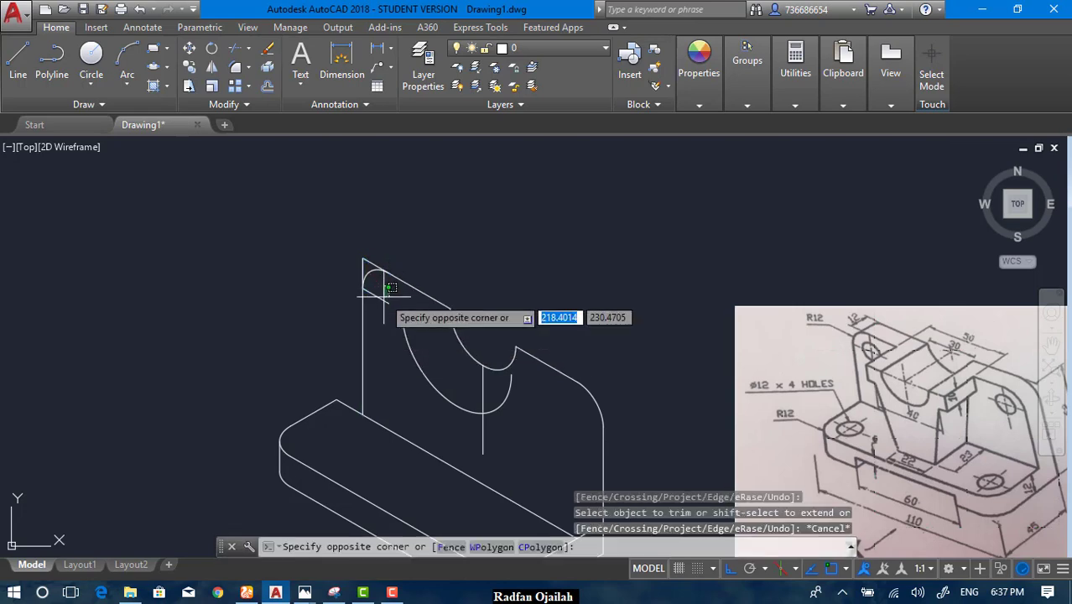
{"action": "left_click", "coordinate": [369, 310]}
{"action": "key", "text": "Delete"}
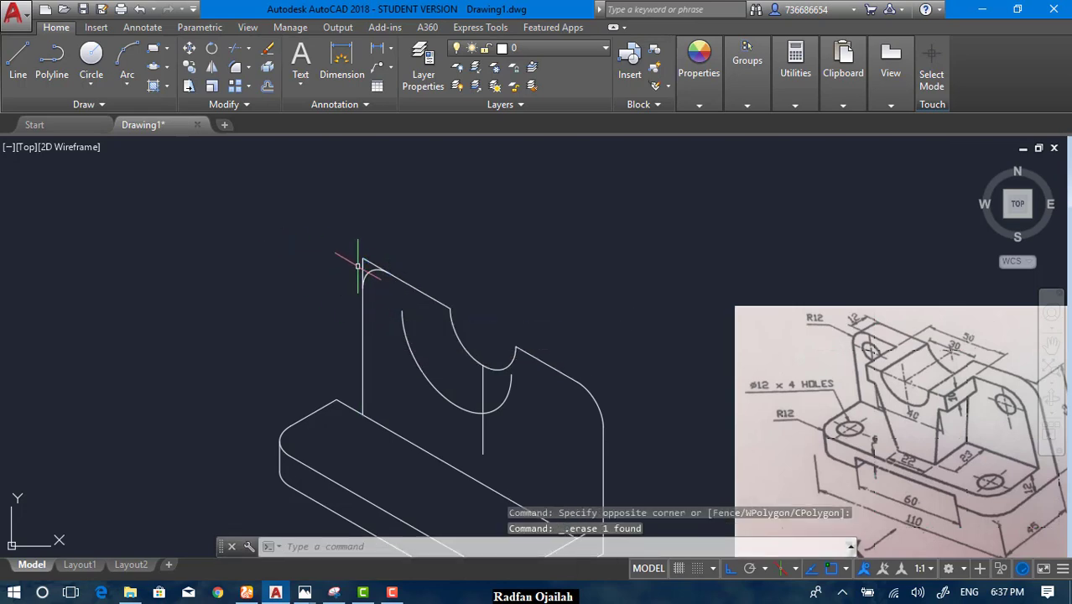
{"action": "type", "text": "tr"}
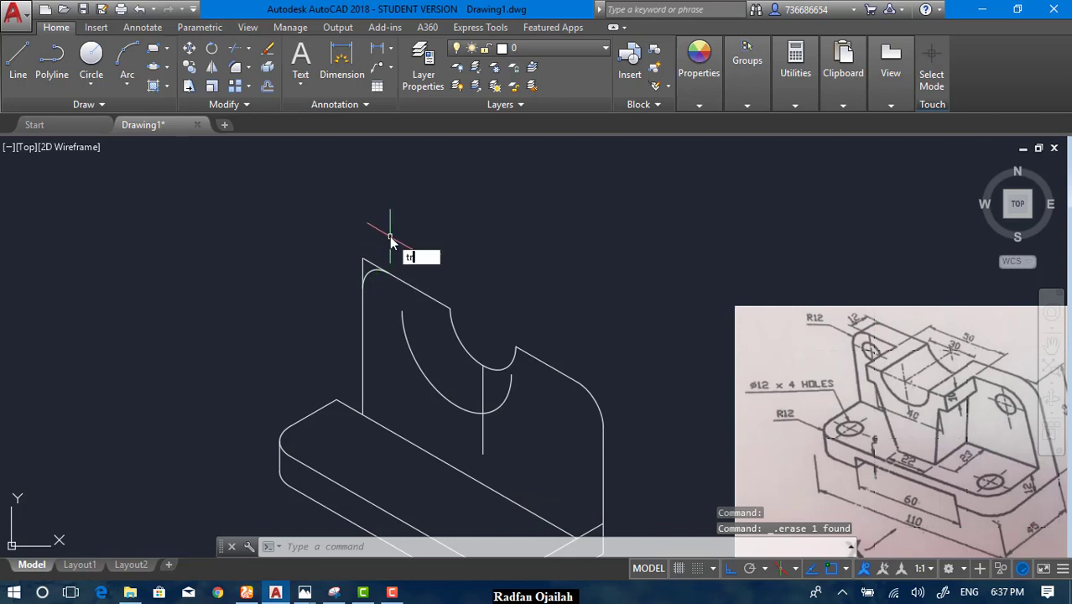
{"action": "key", "text": "Return"}
{"action": "key", "text": "Return"}
{"action": "left_click", "coordinate": [382, 236]}
Step: Trim the leftover line ends at the back plate's rounded upper-left corner
{"action": "left_click", "coordinate": [345, 266]}
{"action": "scroll", "coordinate": [294, 210], "scroll_direction": "down", "scroll_amount": 2}
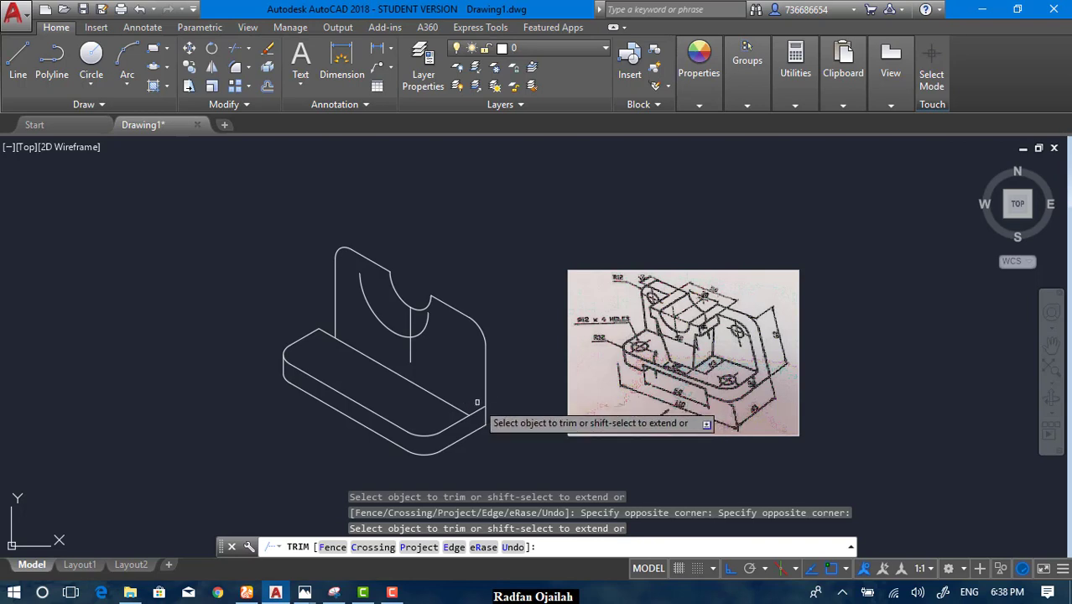
{"action": "key", "text": "Return"}
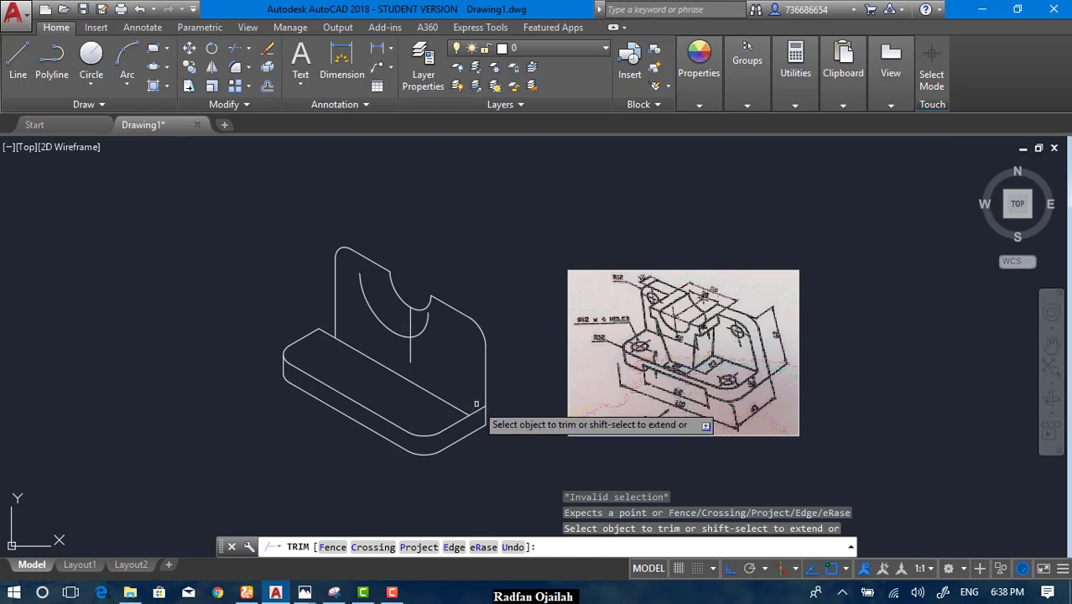
{"action": "key", "text": "Escape"}
Step: Start a line at the back plate's lower right corner
{"action": "type", "text": "l"}
{"action": "key", "text": "Return"}
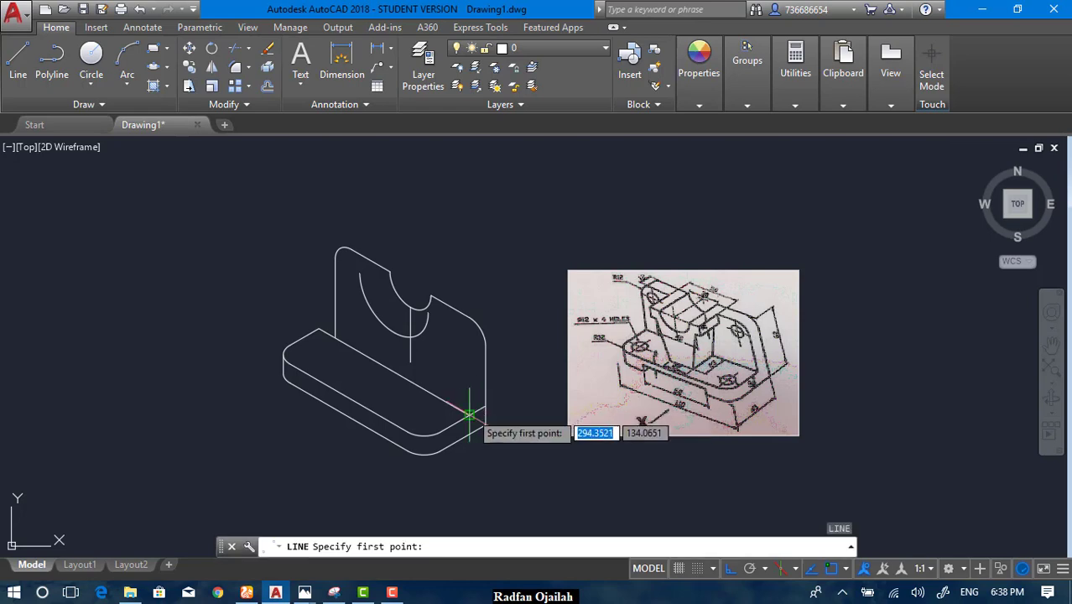
{"action": "left_click", "coordinate": [471, 412]}
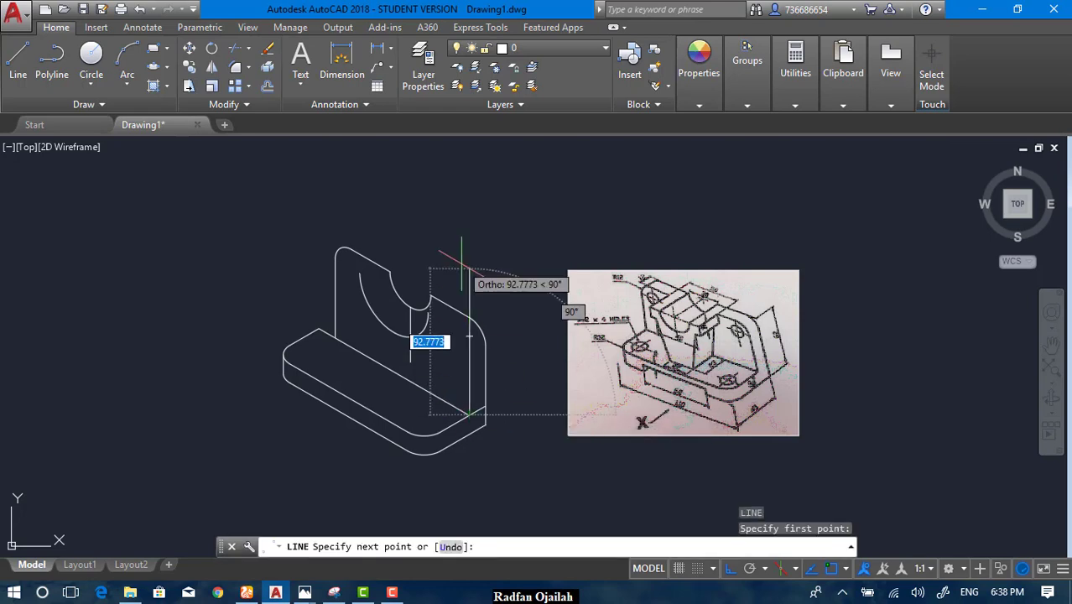
Step: Copy the back plate's six outline edges 12 units forward at 210°
{"action": "key", "text": "Escape"}
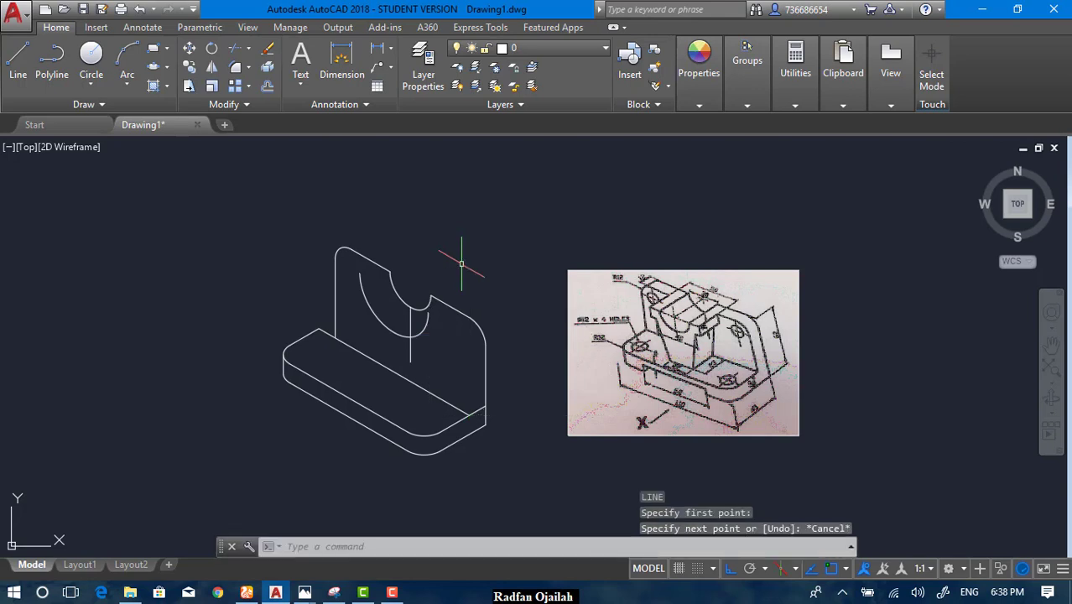
{"action": "left_click", "coordinate": [509, 287]}
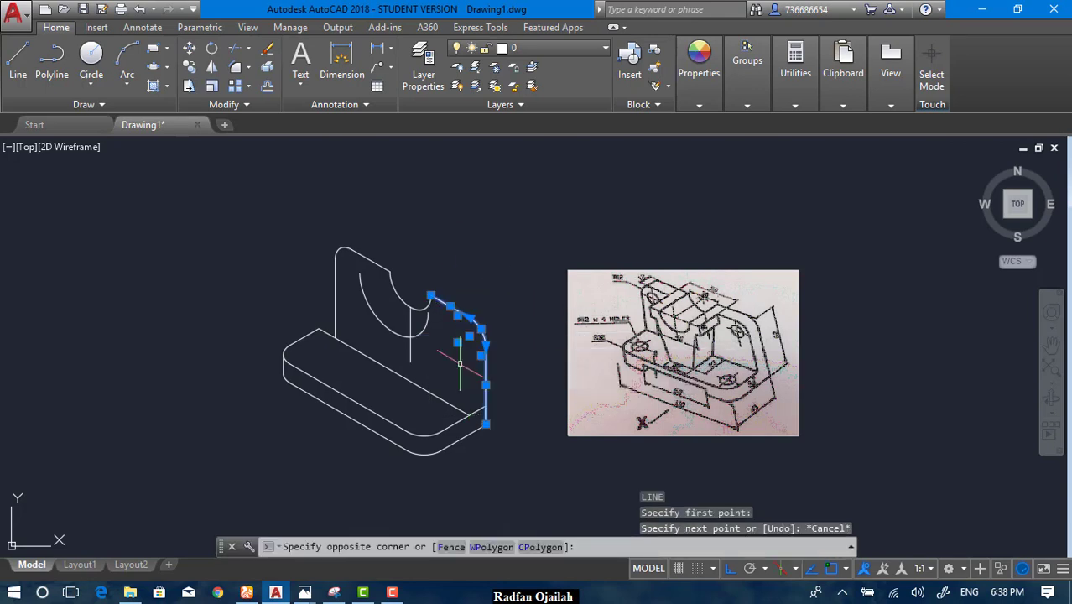
{"action": "left_click", "coordinate": [458, 373]}
{"action": "left_click", "coordinate": [369, 219]}
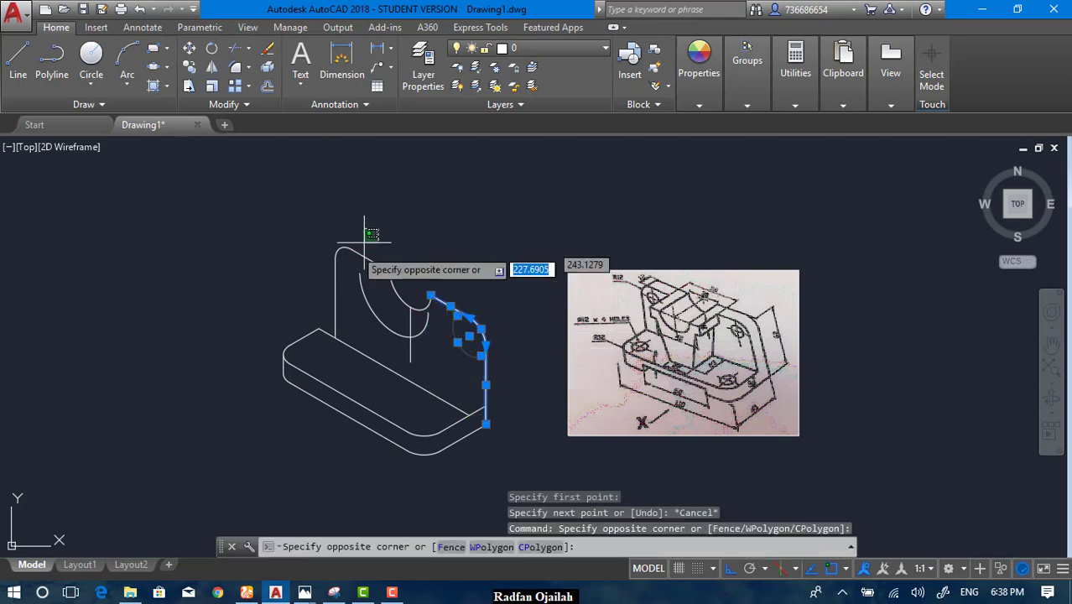
{"action": "left_click", "coordinate": [335, 248]}
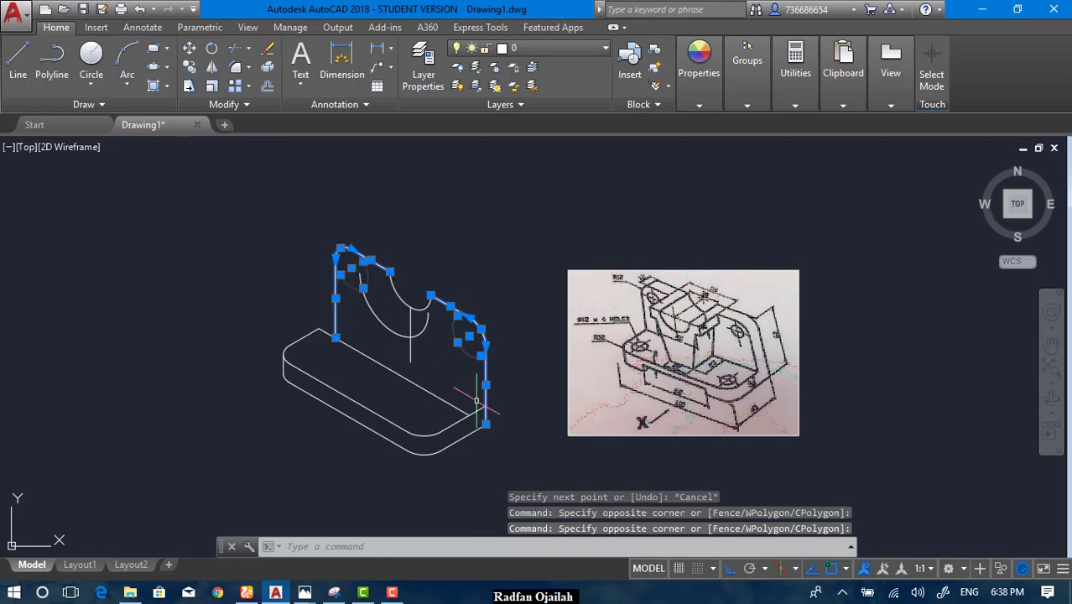
{"action": "type", "text": "co"}
{"action": "key", "text": "Return"}
{"action": "scroll", "coordinate": [448, 428], "scroll_direction": "up", "scroll_amount": 3}
{"action": "left_click", "coordinate": [520, 385]}
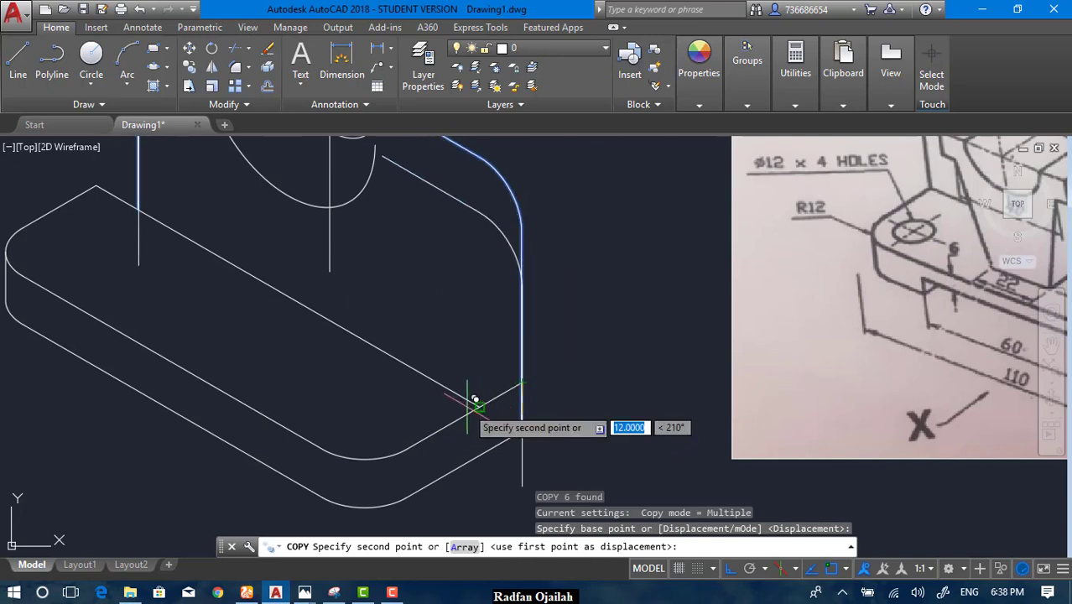
{"action": "left_click", "coordinate": [479, 408]}
{"action": "key", "text": "Escape"}
Step: Trim the overlapping segments and the line overshooting the model's corner
{"action": "type", "text": "tr"}
{"action": "key", "text": "Return"}
{"action": "key", "text": "Return"}
{"action": "left_click", "coordinate": [402, 352]}
{"action": "left_click", "coordinate": [466, 376]}
{"action": "scroll", "coordinate": [285, 293], "scroll_direction": "down", "scroll_amount": 3}
{"action": "scroll", "coordinate": [285, 292], "scroll_direction": "up", "scroll_amount": 5}
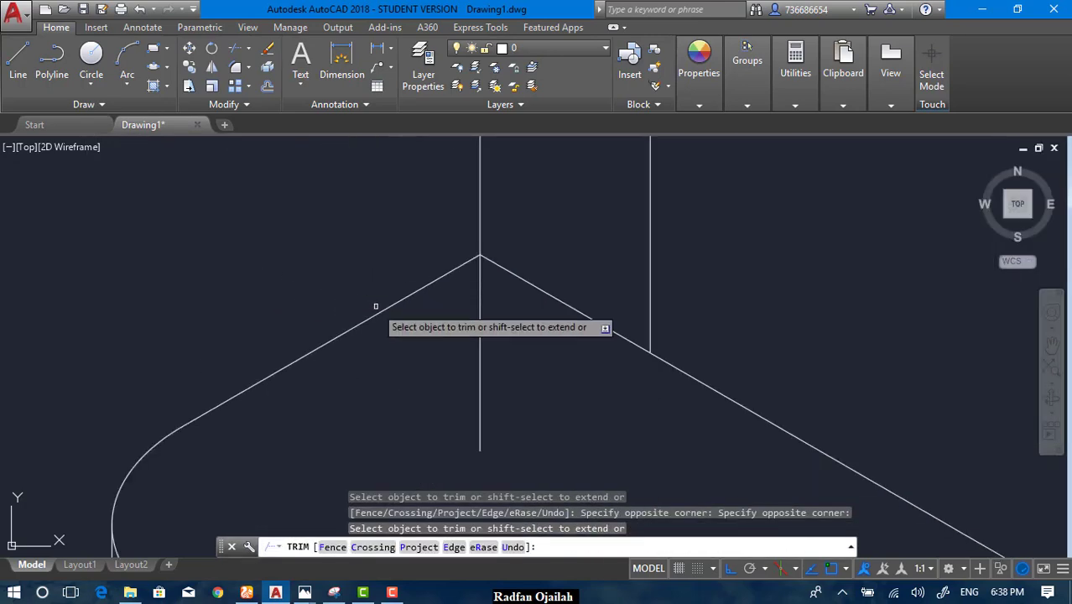
{"action": "left_click", "coordinate": [507, 354]}
{"action": "left_click", "coordinate": [510, 359]}
{"action": "scroll", "coordinate": [494, 359], "scroll_direction": "down", "scroll_amount": 2}
{"action": "key", "text": "Escape"}
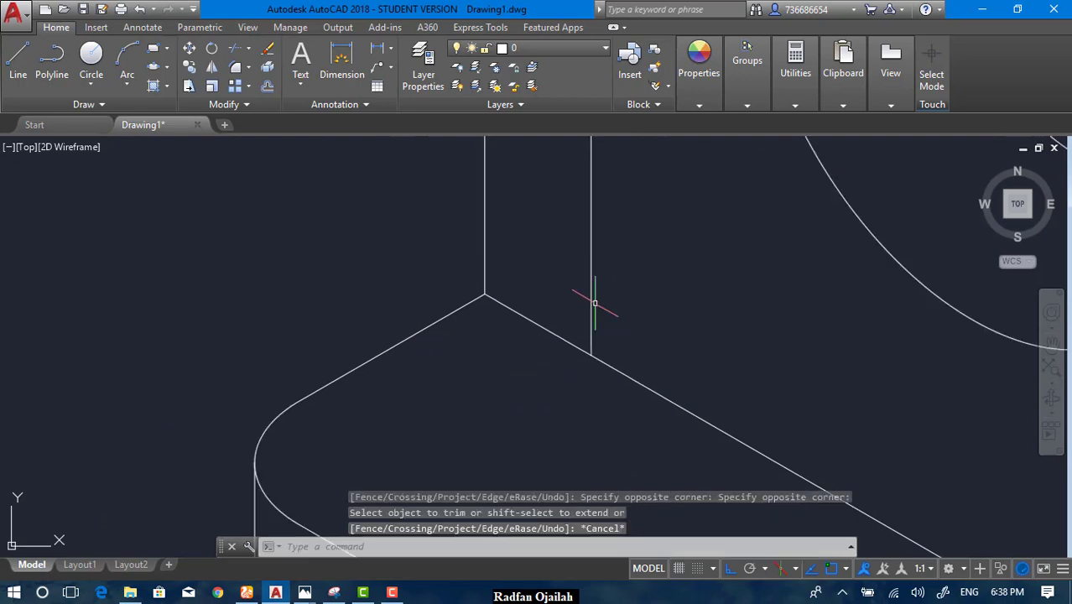
Step: Delete the leftover vertical line and the one through the semicircular cut
{"action": "left_click", "coordinate": [590, 307]}
{"action": "key", "text": "Delete"}
{"action": "scroll", "coordinate": [428, 371], "scroll_direction": "down", "scroll_amount": 3}
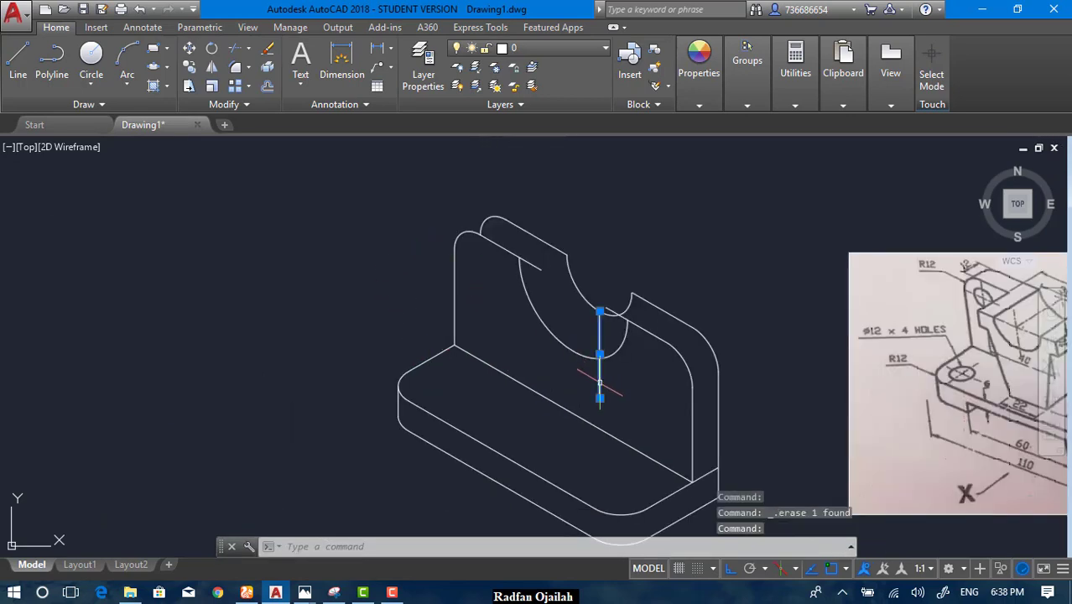
{"action": "key", "text": "Delete"}
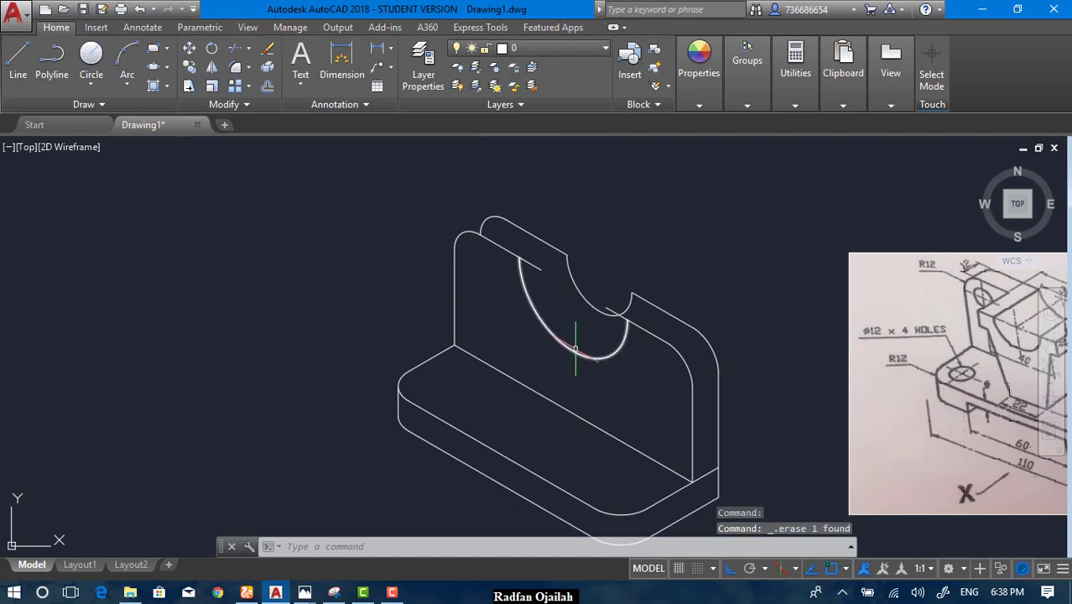
{"action": "scroll", "coordinate": [375, 366], "scroll_direction": "down", "scroll_amount": 2}
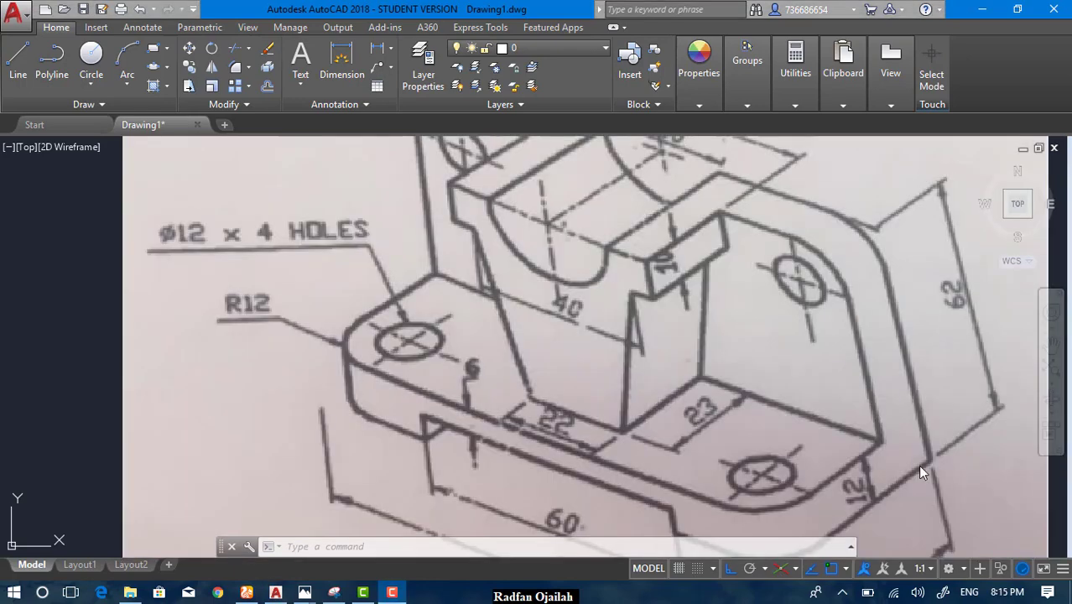
{"action": "scroll", "coordinate": [914, 478], "scroll_direction": "down", "scroll_amount": 1}
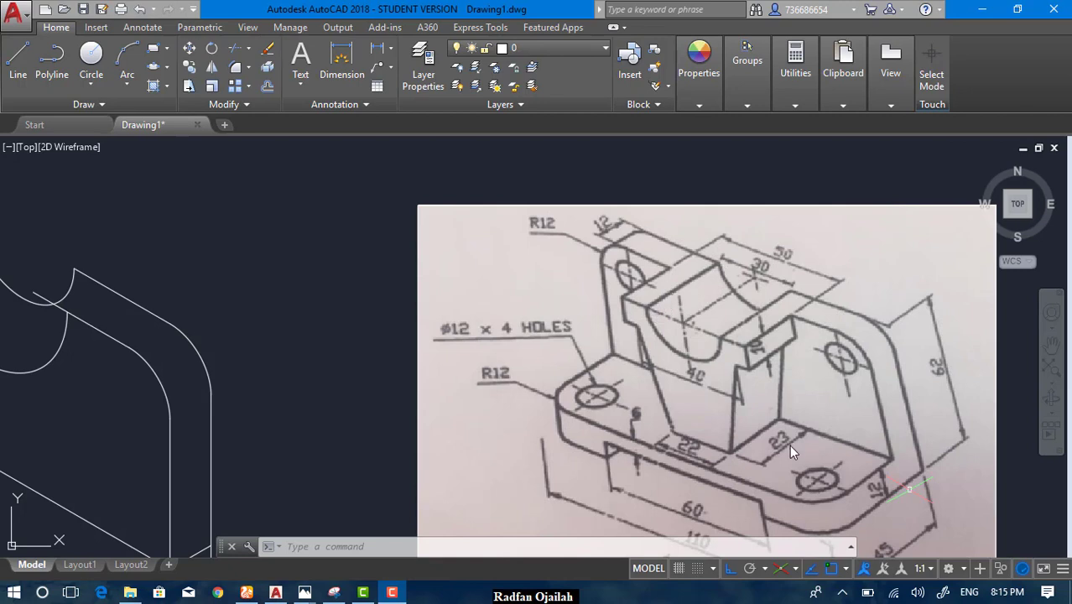
{"action": "scroll", "coordinate": [860, 413], "scroll_direction": "down", "scroll_amount": 2}
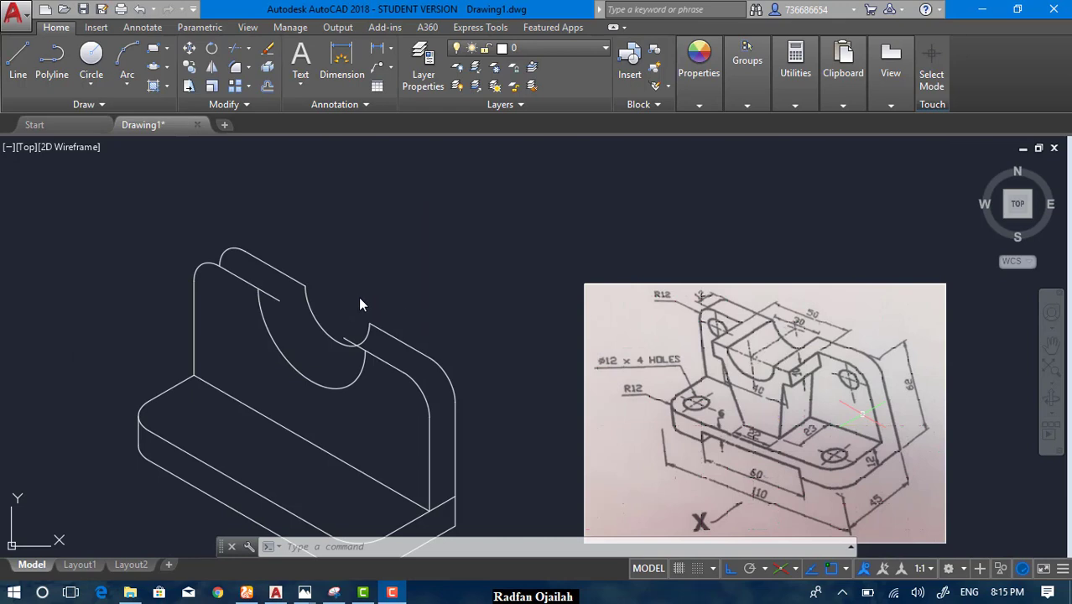
Step: Draw a 35-unit line from the back plate's top corner
{"action": "type", "text": "l"}
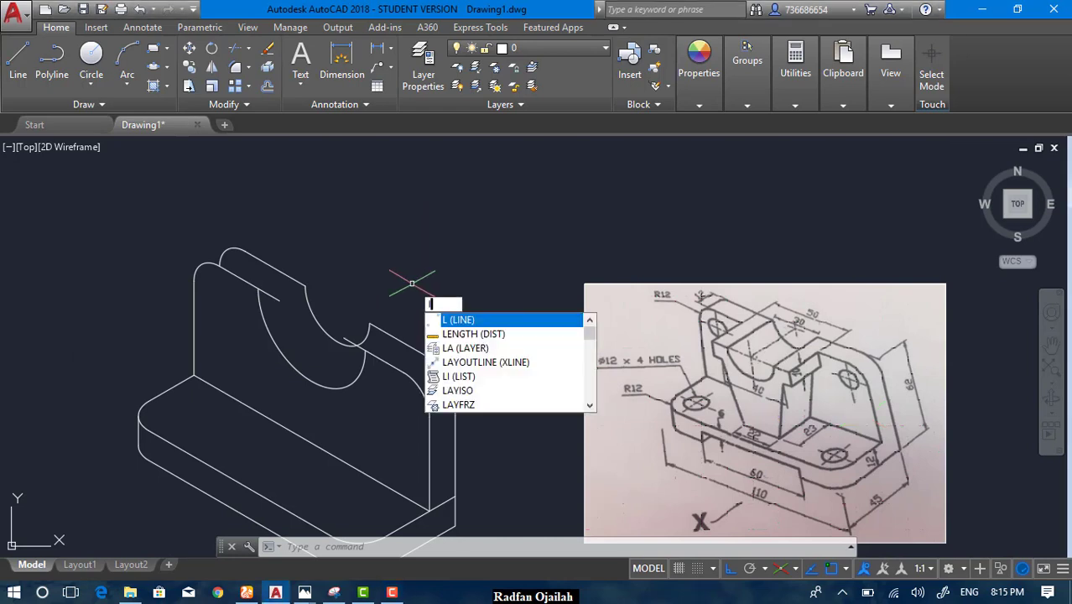
{"action": "key", "text": "Return"}
{"action": "left_click", "coordinate": [304, 287]}
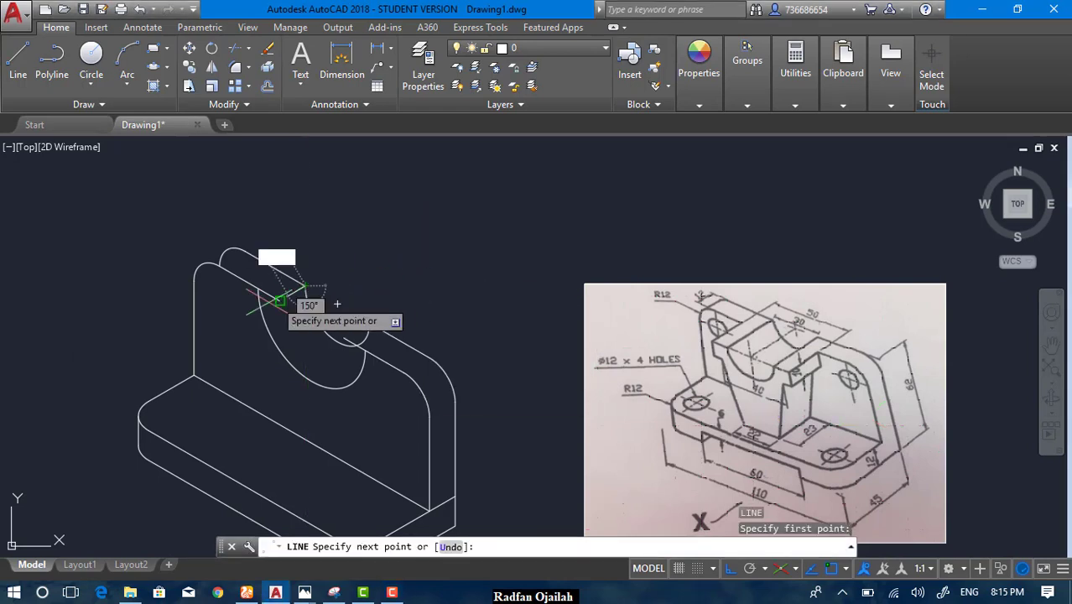
{"action": "type", "text": "3"}
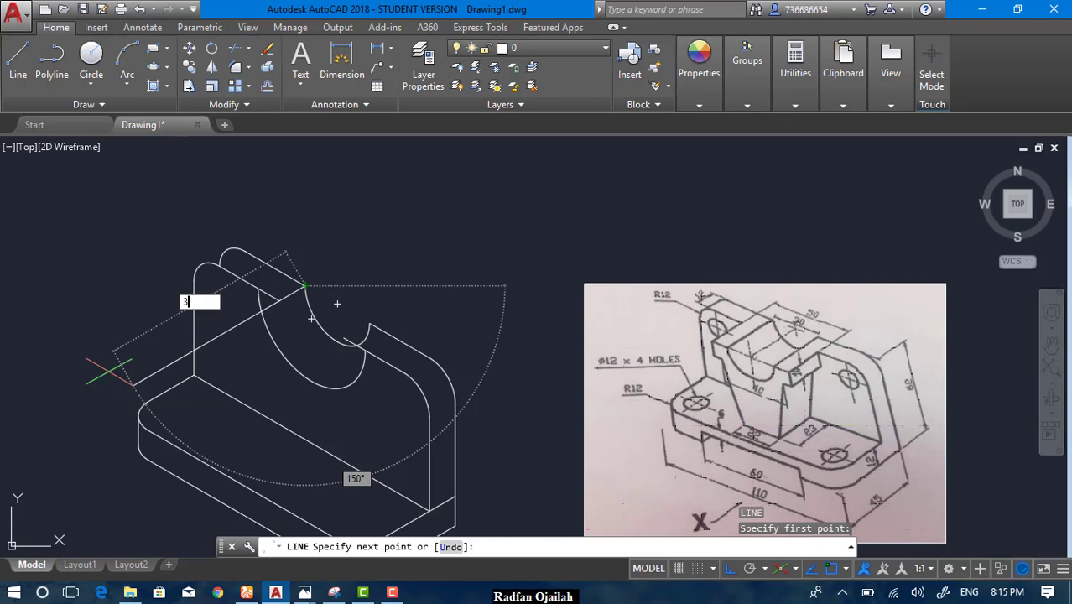
{"action": "type", "text": "5"}
{"action": "key", "text": "Return"}
{"action": "key", "text": "Escape"}
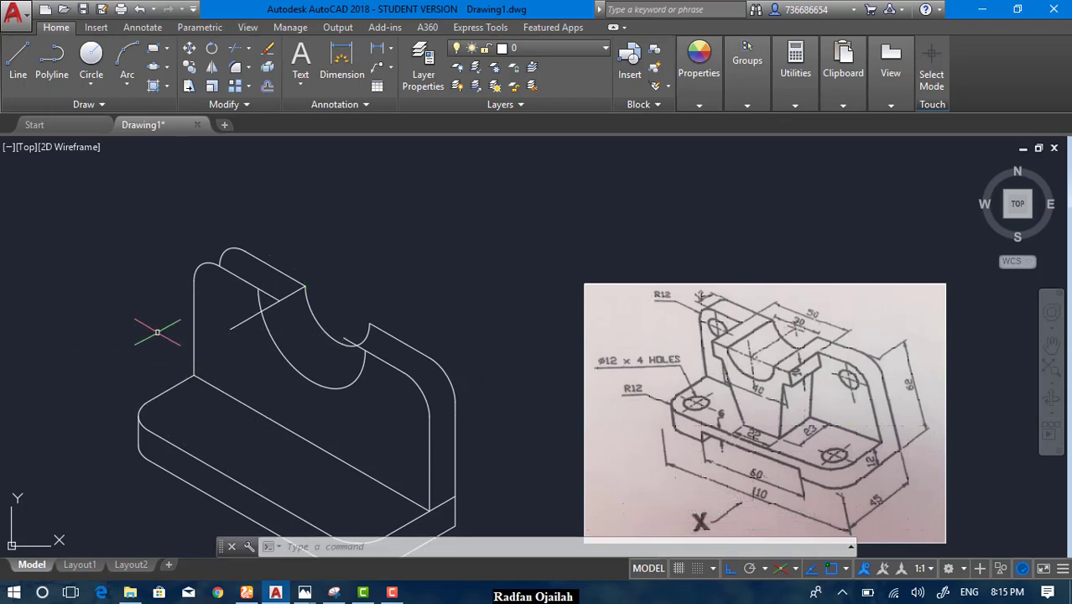
{"action": "key", "text": "Return"}
{"action": "left_click", "coordinate": [232, 326]}
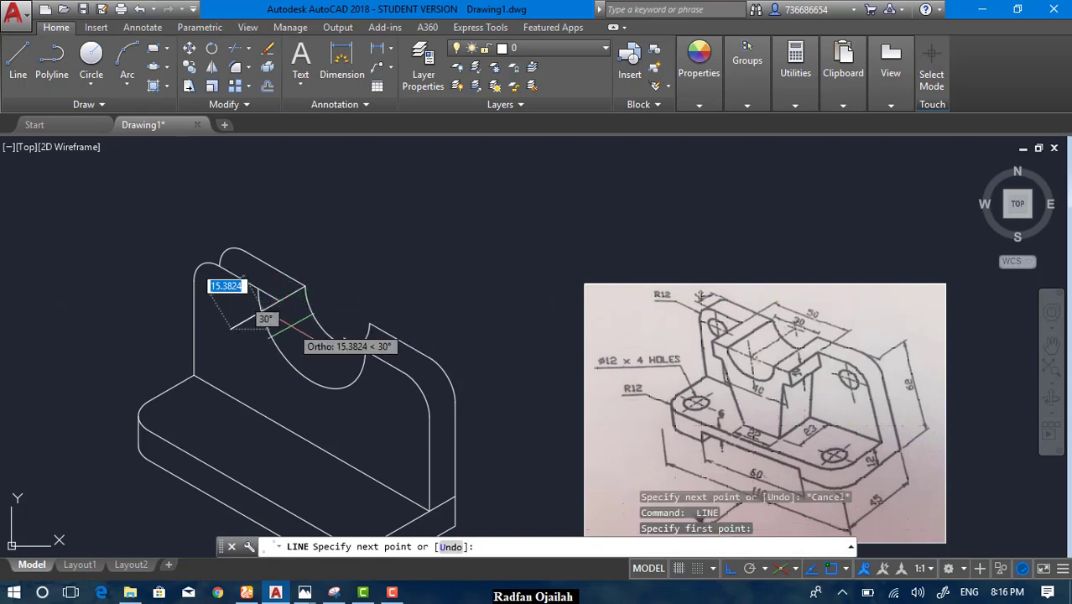
{"action": "key", "text": "Escape"}
Step: Begin copying the short diagonal line from its end, then cancel the copy
{"action": "type", "text": "co"}
{"action": "key", "text": "Return"}
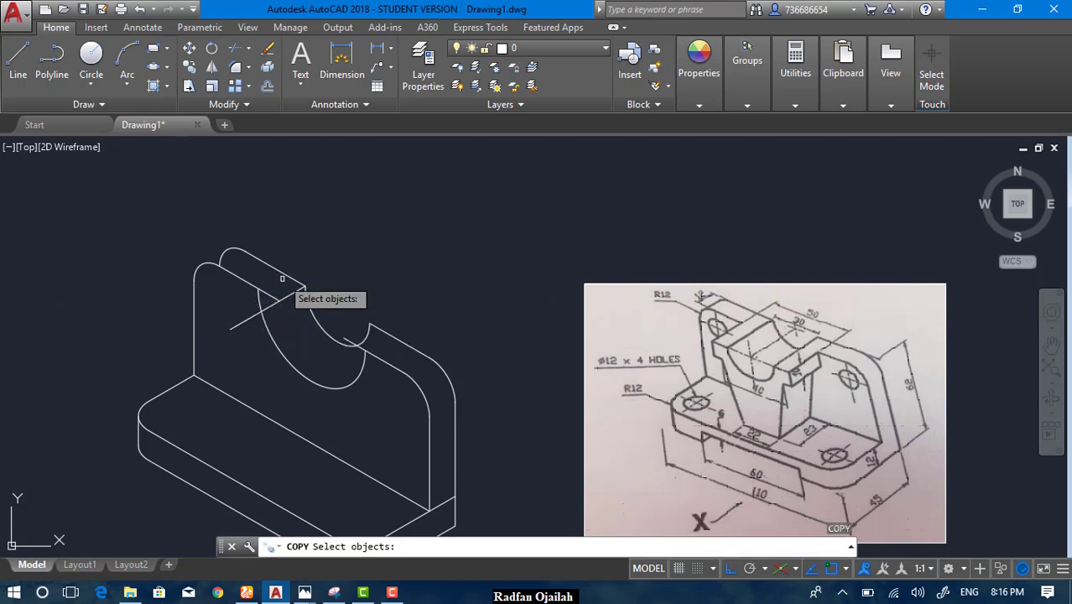
{"action": "left_click", "coordinate": [285, 297]}
{"action": "key", "text": "Return"}
{"action": "left_click", "coordinate": [305, 286]}
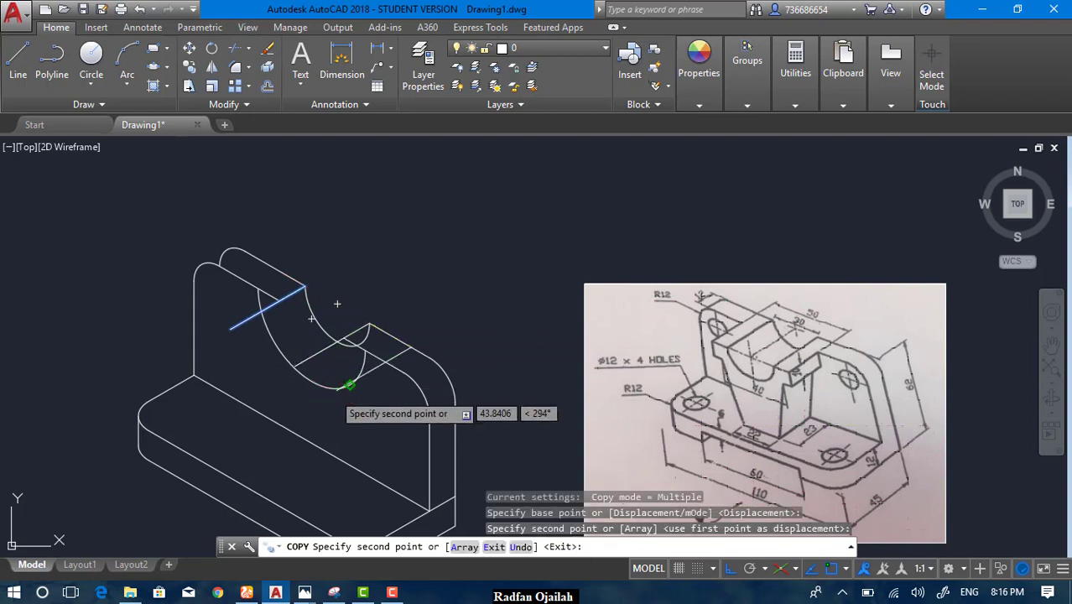
{"action": "key", "text": "Escape"}
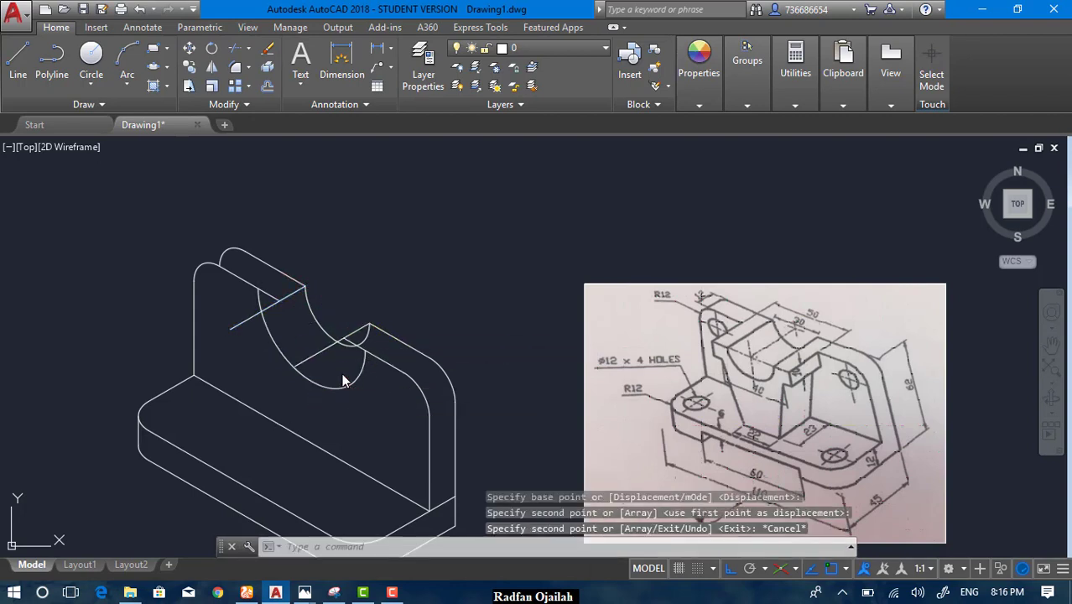
Step: Trim the small arc piece and lower loop from the curved cutout
{"action": "type", "text": "tr"}
{"action": "key", "text": "Return"}
{"action": "key", "text": "Return"}
{"action": "left_click", "coordinate": [359, 344]}
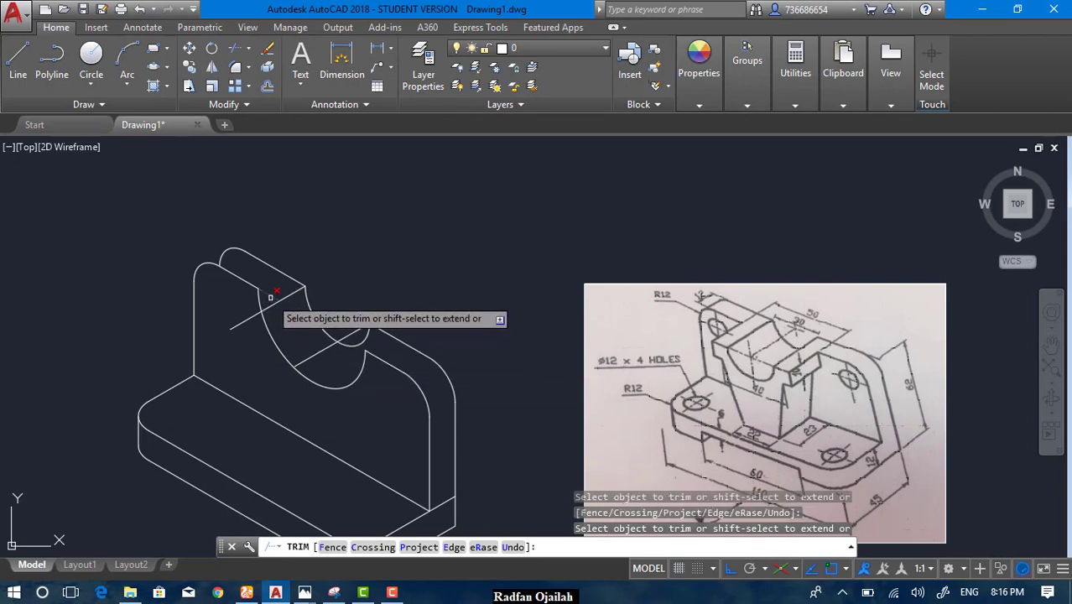
{"action": "left_click", "coordinate": [306, 354]}
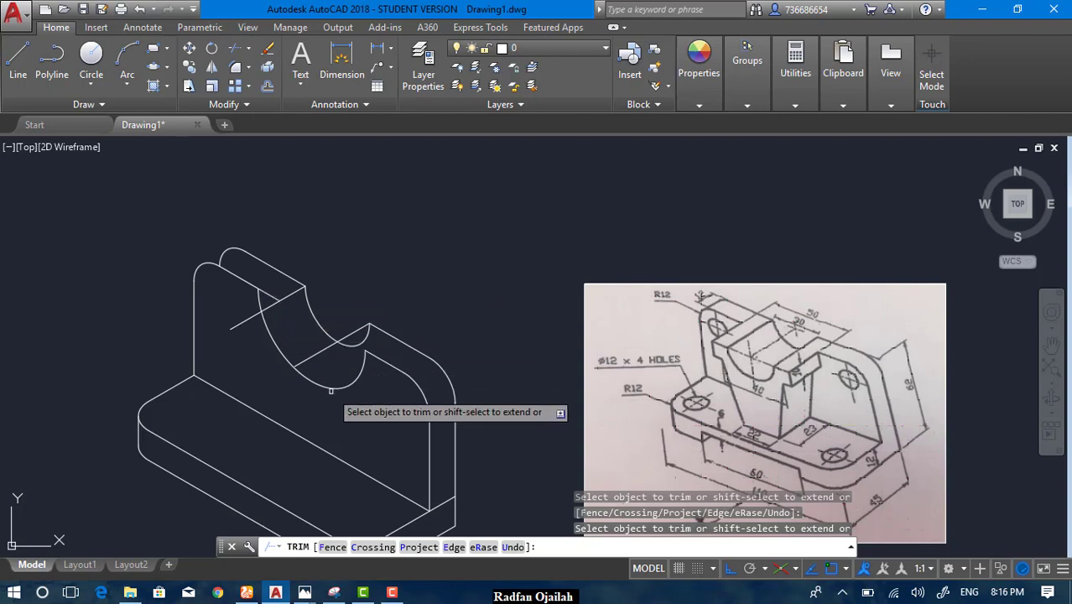
{"action": "key", "text": "Escape"}
{"action": "left_click", "coordinate": [330, 419]}
{"action": "key", "text": "Escape"}
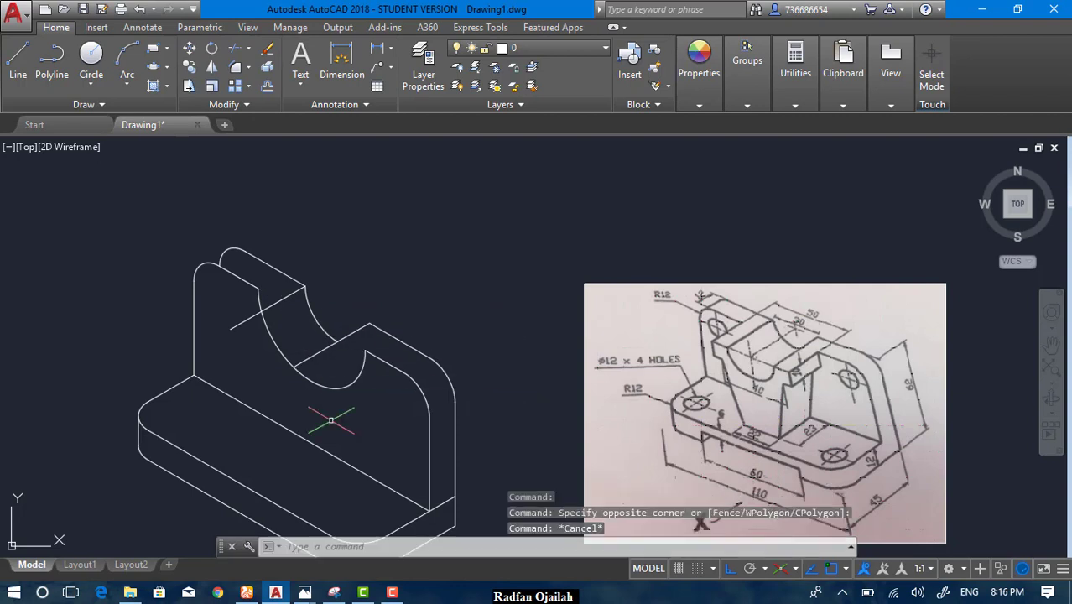
{"action": "left_click", "coordinate": [321, 376]}
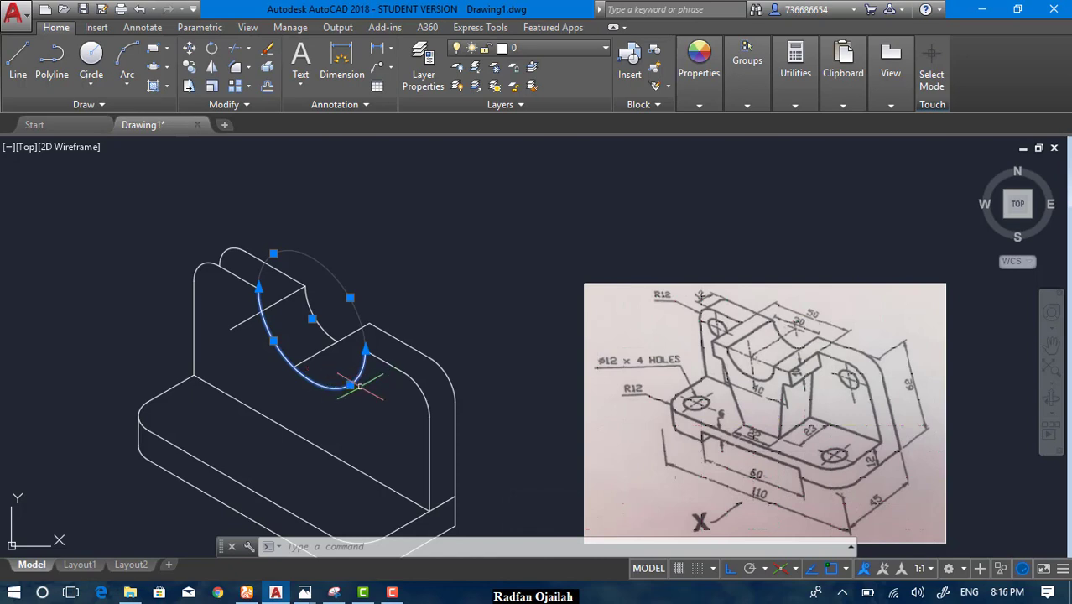
Step: Draw two isometric lines, one down-left from the block corner, one up-left from the plate corner
{"action": "key", "text": "Escape"}
{"action": "type", "text": "l"}
{"action": "key", "text": "Return"}
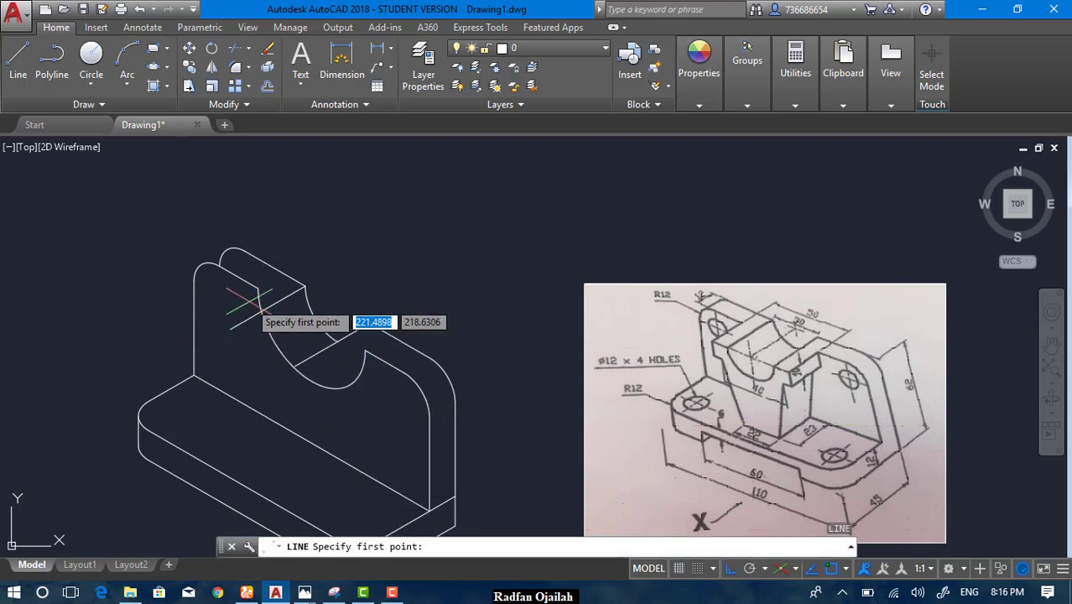
{"action": "left_click", "coordinate": [257, 290]}
{"action": "left_click", "coordinate": [117, 367]}
{"action": "key", "text": "Return"}
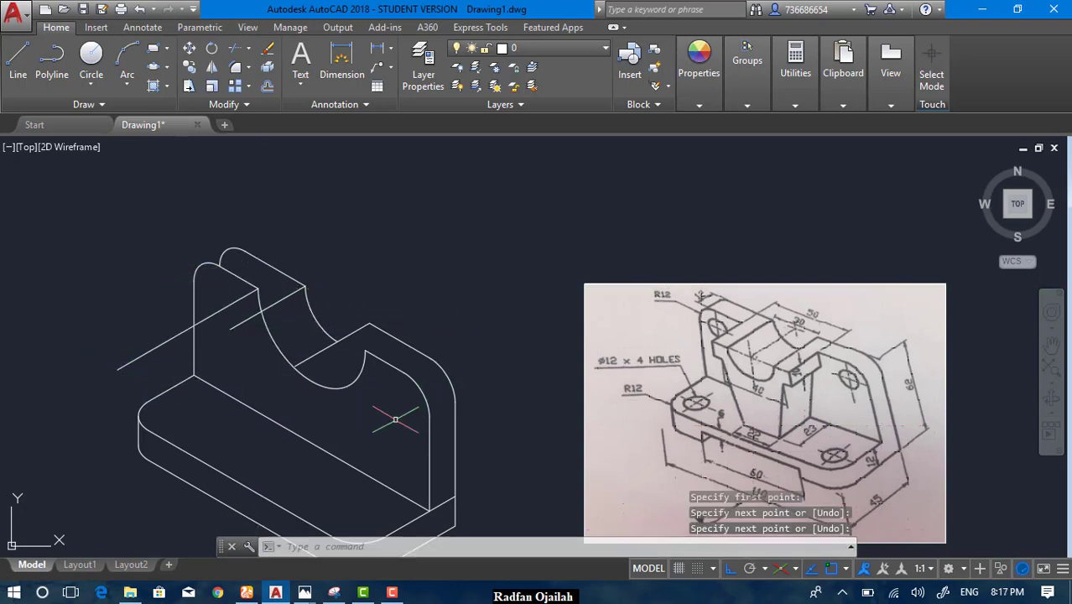
{"action": "key", "text": "Return"}
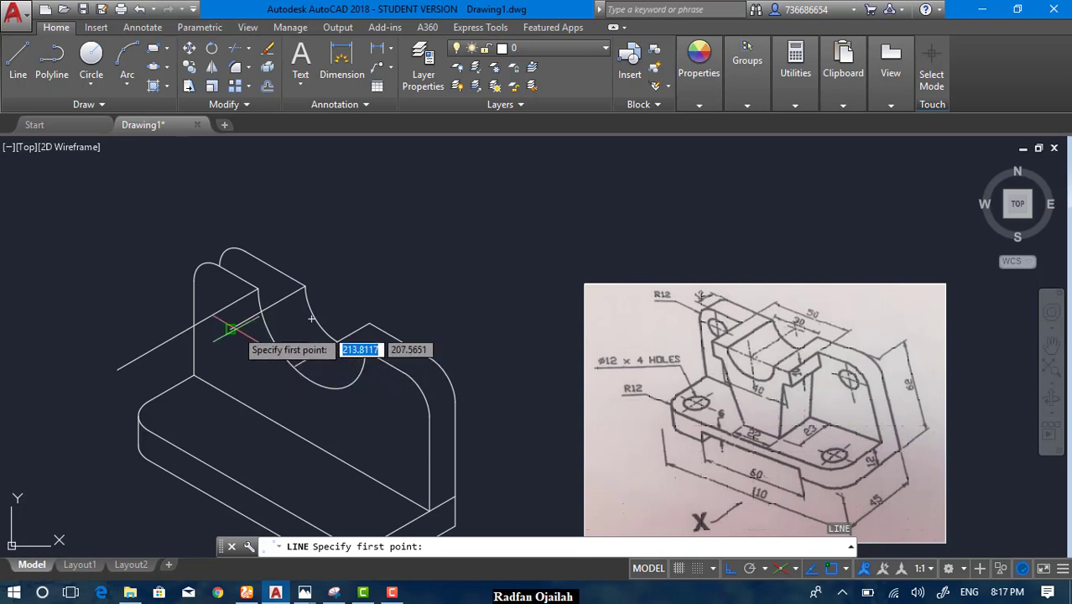
{"action": "left_click", "coordinate": [230, 329]}
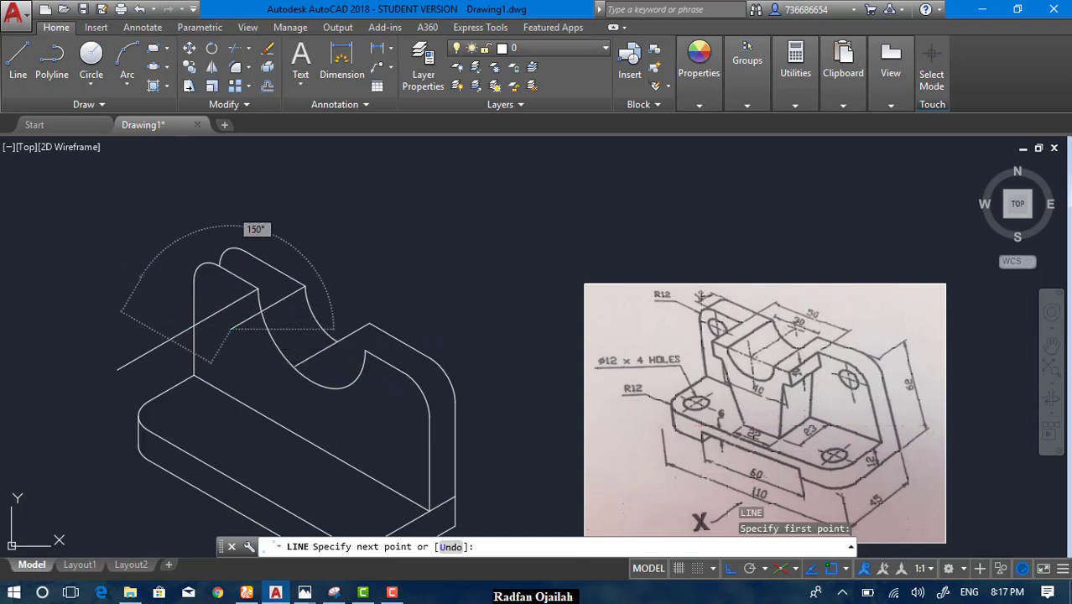
{"action": "left_click", "coordinate": [146, 273]}
{"action": "key", "text": "Return"}
{"action": "key", "text": "Return"}
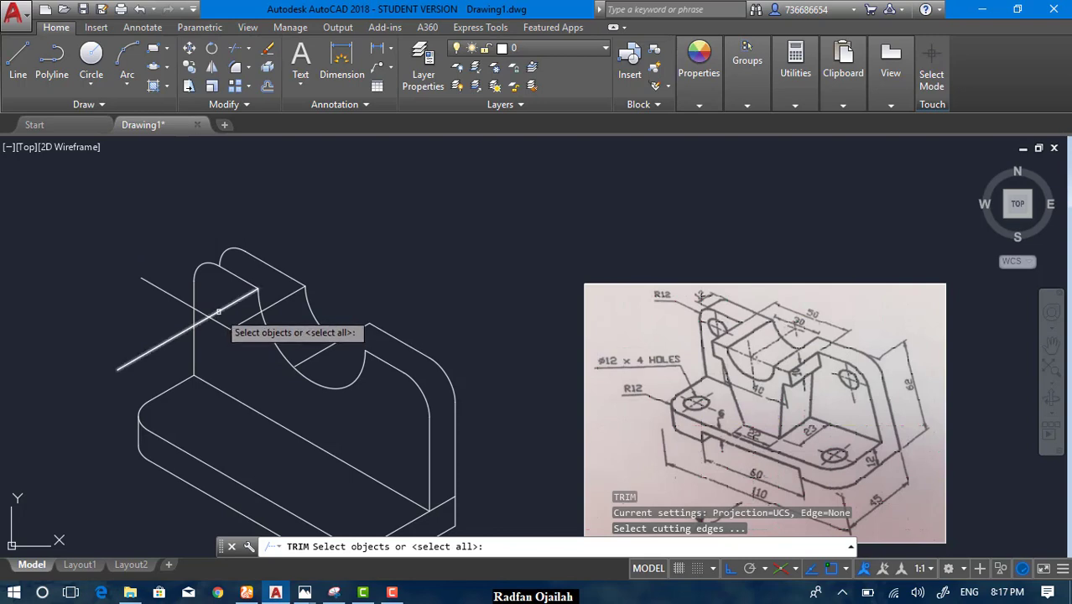
Step: Trim the long diagonal line's overshoot at the short diagonal line
{"action": "left_click", "coordinate": [212, 315]}
{"action": "key", "text": "Return"}
{"action": "key", "text": "Return"}
{"action": "key", "text": "Return"}
Step: Copy the short diagonal line down onto the lower part of the upright
{"action": "key", "text": "Return"}
{"action": "left_click", "coordinate": [207, 326]}
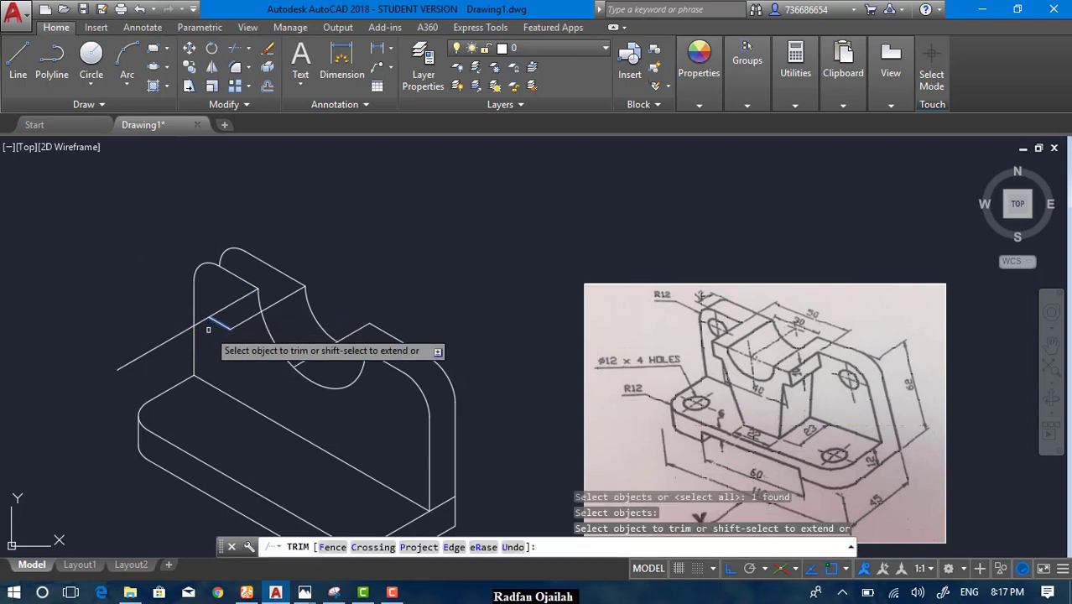
{"action": "key", "text": "Escape"}
{"action": "type", "text": "ct o"}
{"action": "key", "text": "Return"}
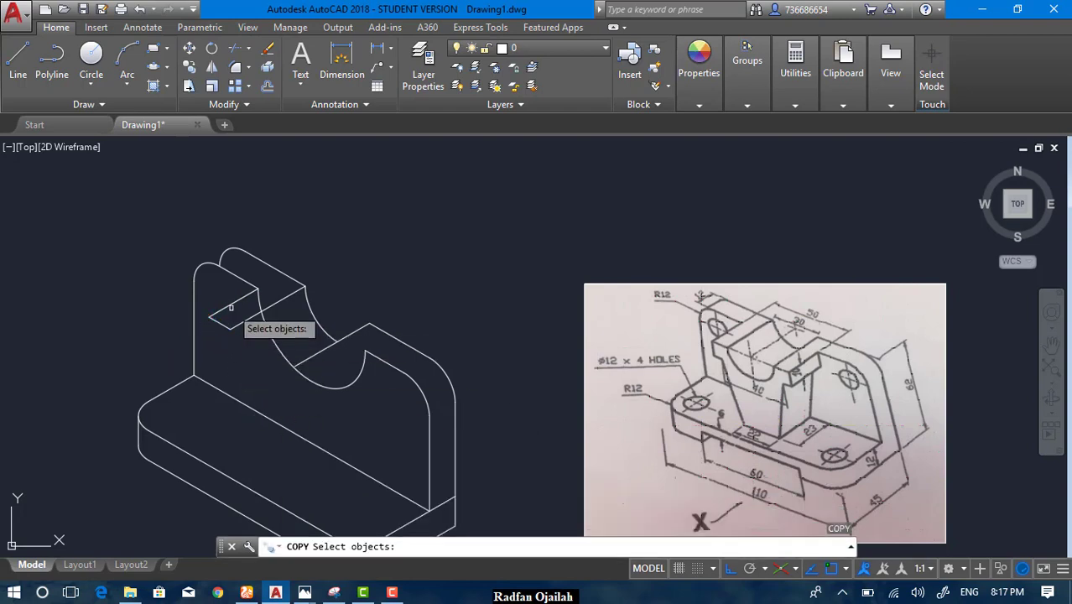
{"action": "left_click", "coordinate": [232, 304]}
{"action": "key", "text": "Return"}
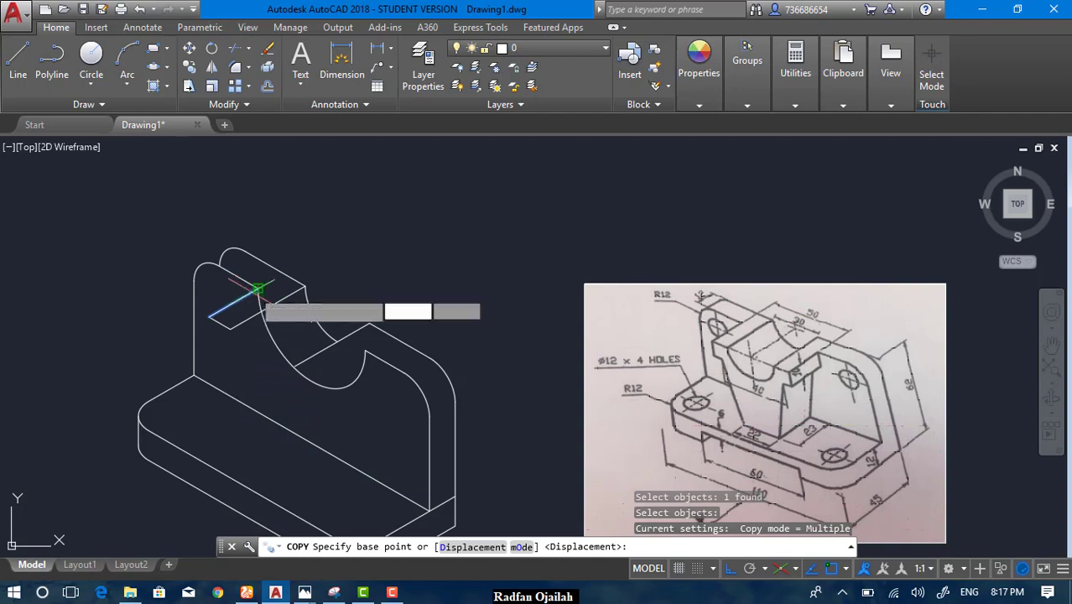
{"action": "left_click", "coordinate": [259, 289]}
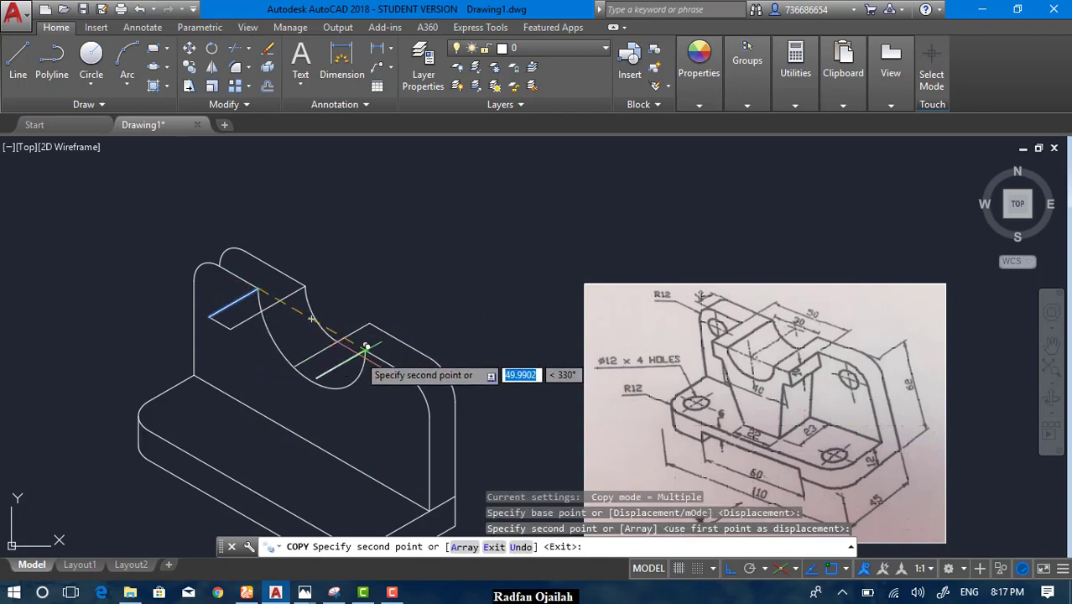
{"action": "key", "text": "Escape"}
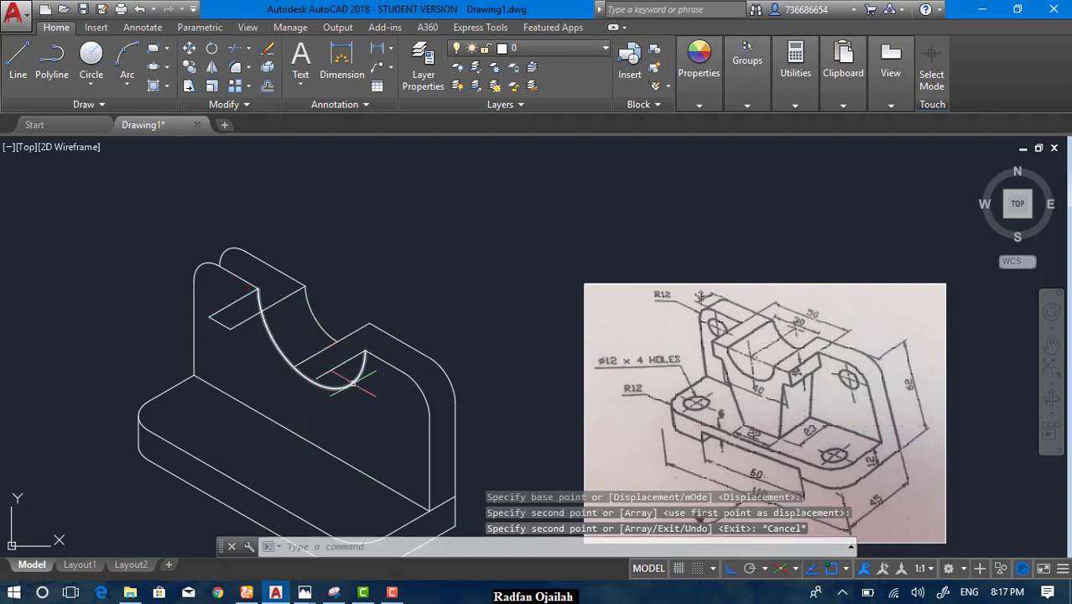
{"action": "key", "text": "Return"}
{"action": "left_click", "coordinate": [219, 318]}
{"action": "key", "text": "Return"}
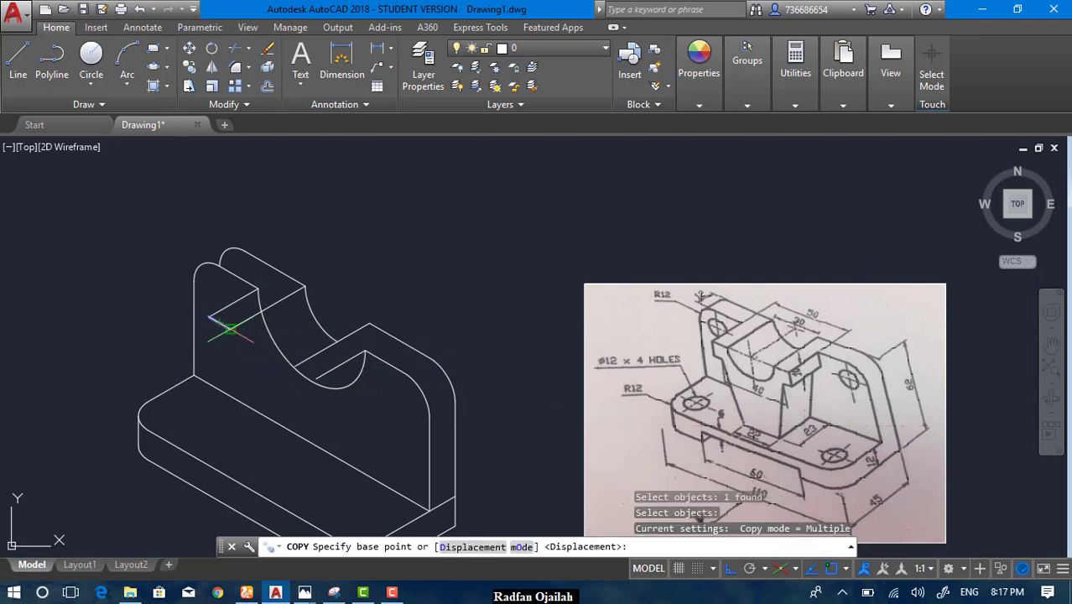
{"action": "left_click", "coordinate": [231, 328]}
{"action": "left_click", "coordinate": [318, 375]}
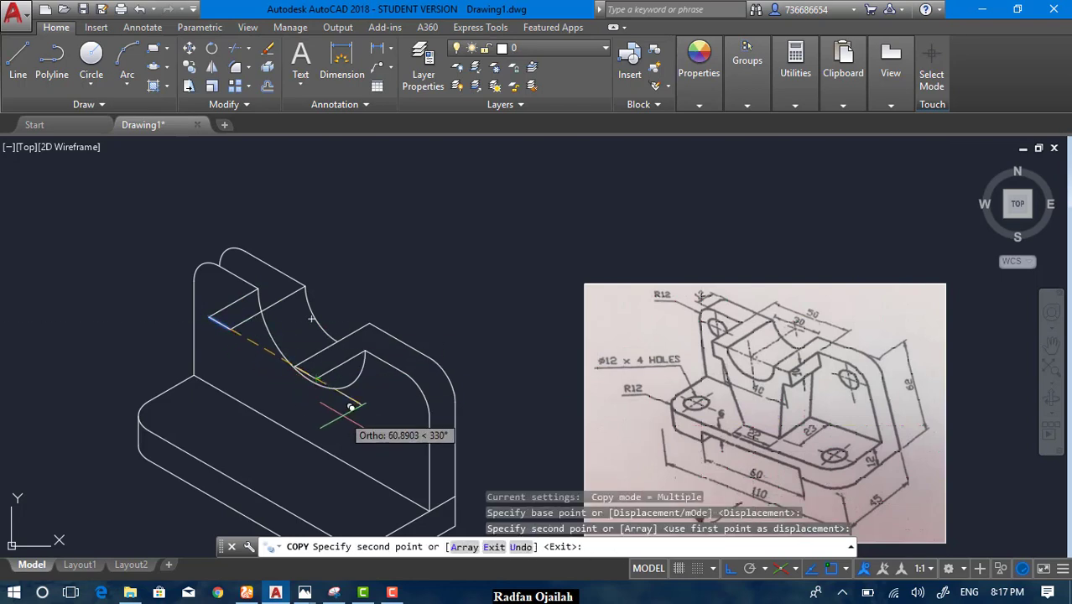
{"action": "key", "text": "Escape"}
Step: Erase the large arc of the curved cutout
{"action": "left_click", "coordinate": [335, 387]}
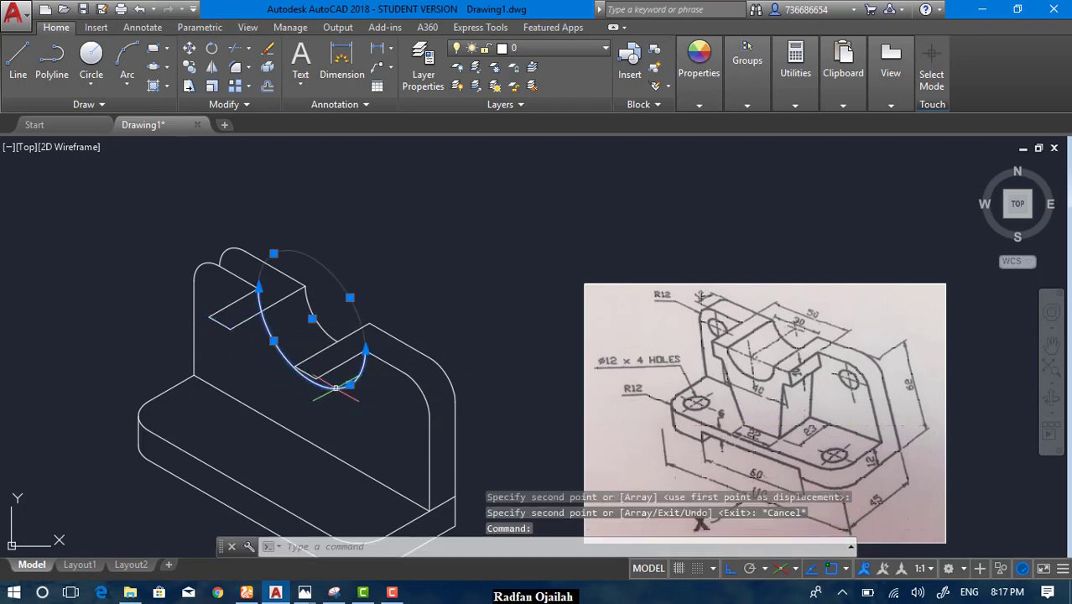
{"action": "key", "text": "Delete"}
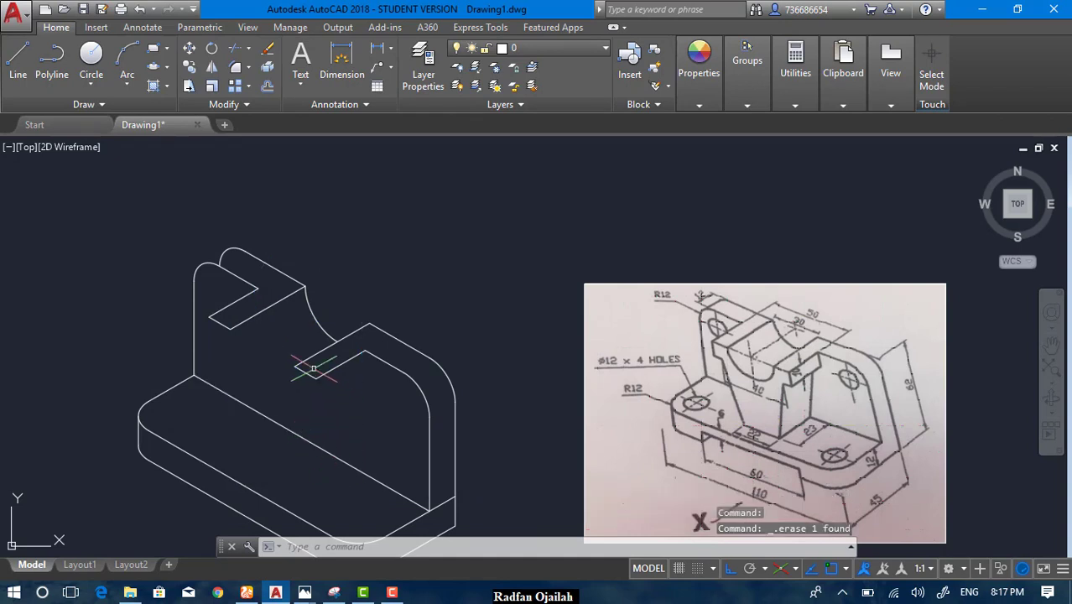
{"action": "left_click", "coordinate": [314, 320]}
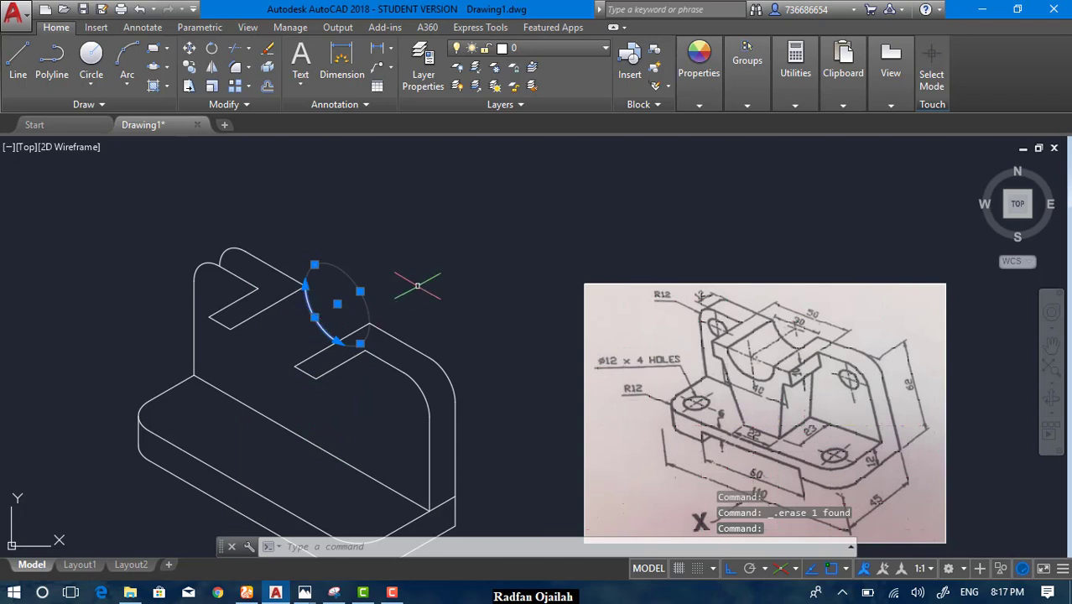
{"action": "key", "text": "Escape"}
{"action": "left_click", "coordinate": [152, 69]}
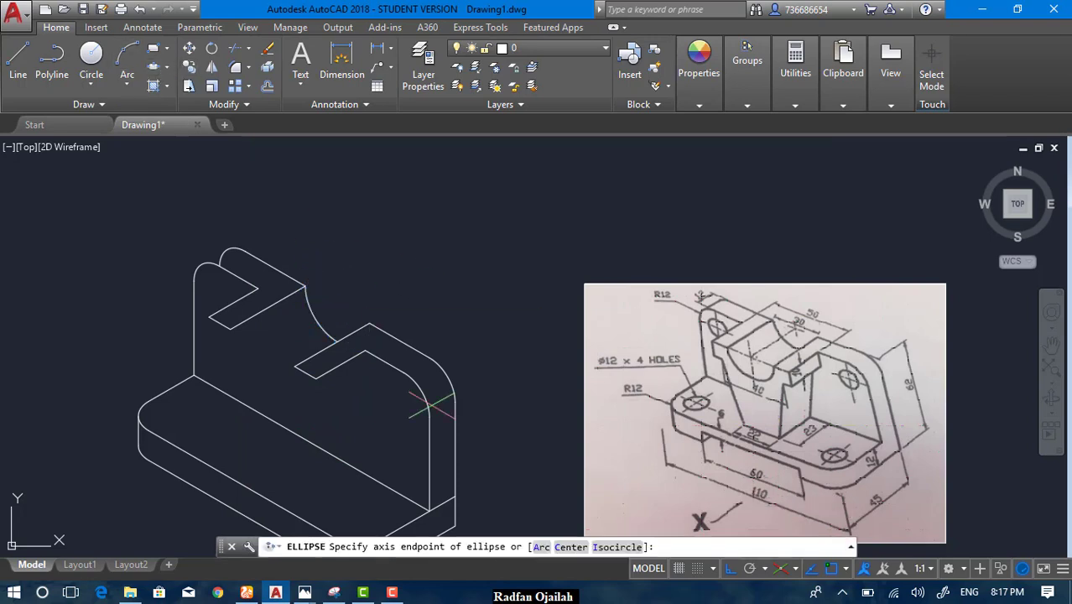
{"action": "left_click", "coordinate": [595, 546]}
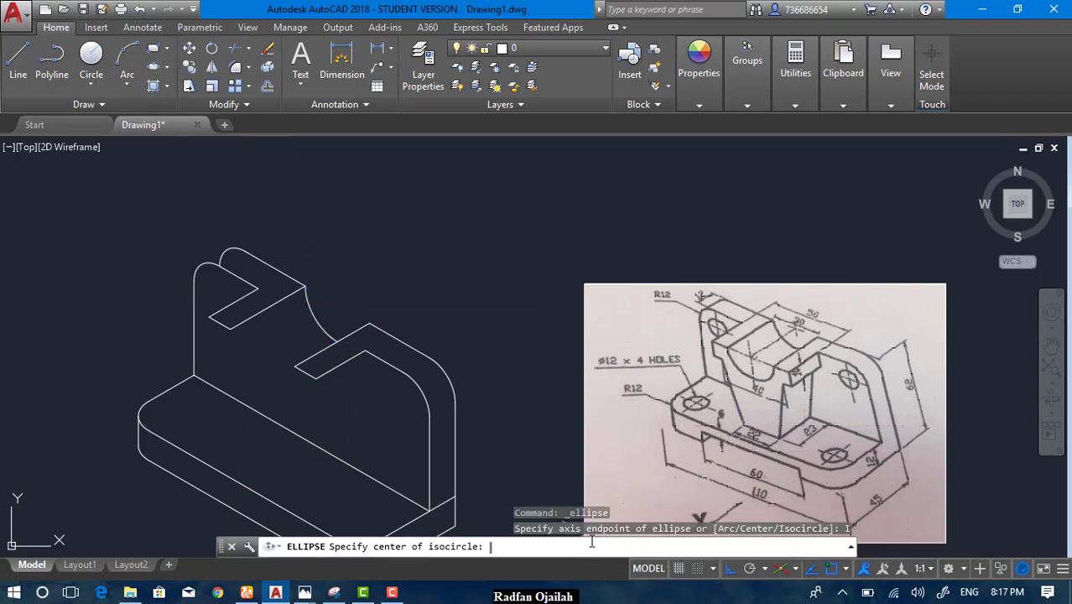
{"action": "left_click", "coordinate": [336, 303]}
{"action": "key", "text": "F5"}
{"action": "key", "text": "F5"}
{"action": "left_click", "coordinate": [303, 287]}
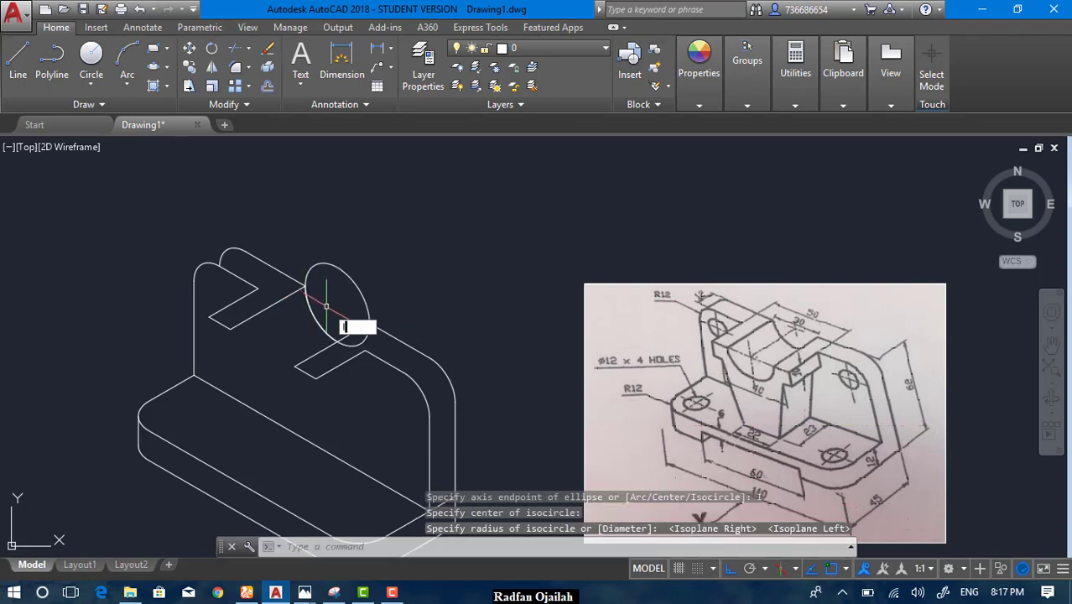
{"action": "type", "text": "l"}
{"action": "key", "text": "Return"}
{"action": "left_click", "coordinate": [303, 287]}
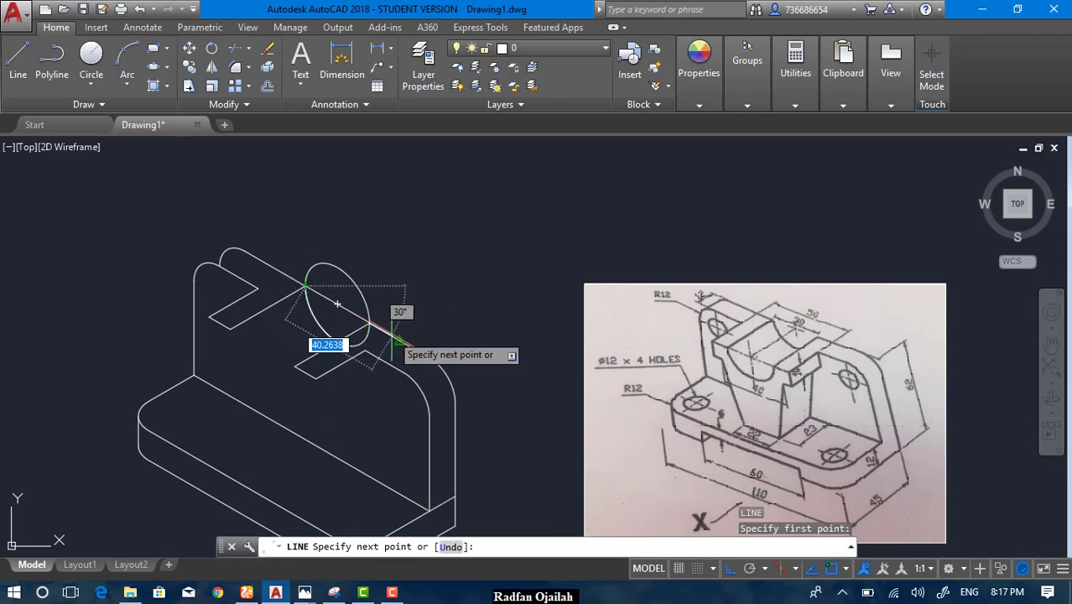
{"action": "left_click", "coordinate": [372, 327]}
{"action": "key", "text": "Return"}
{"action": "type", "text": "tr"}
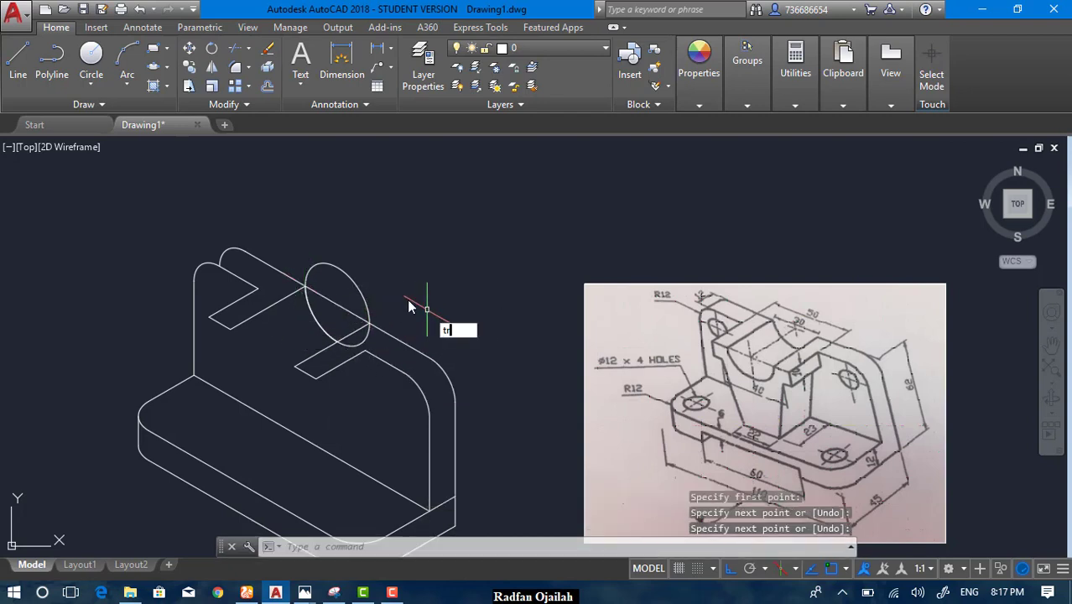
{"action": "key", "text": "Return"}
{"action": "key", "text": "Return"}
{"action": "left_click", "coordinate": [358, 289]}
{"action": "key", "text": "Return"}
{"action": "left_click", "coordinate": [352, 311]}
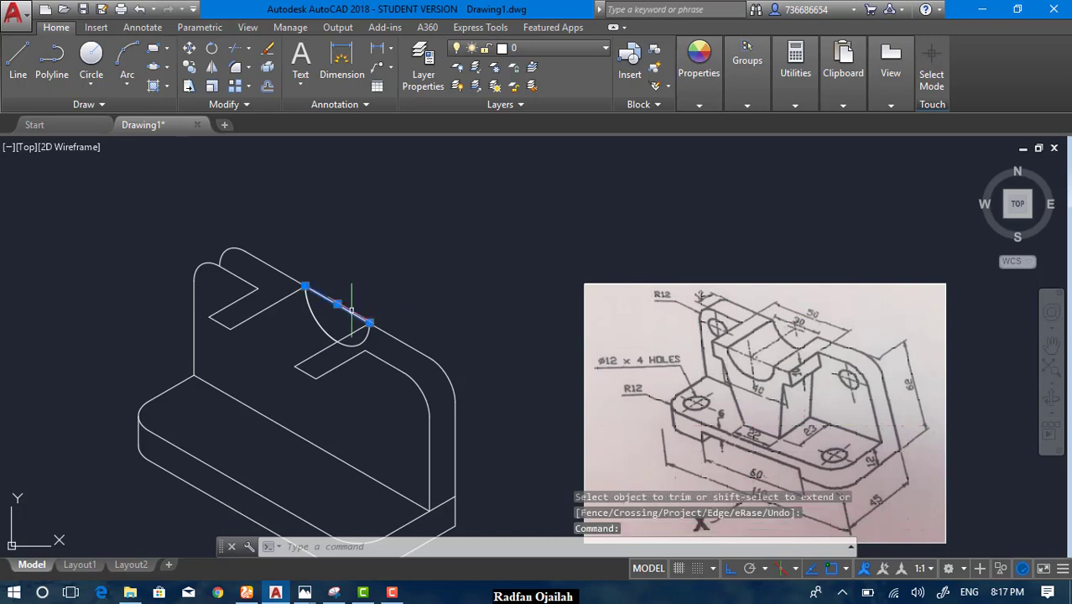
{"action": "key", "text": "Delete"}
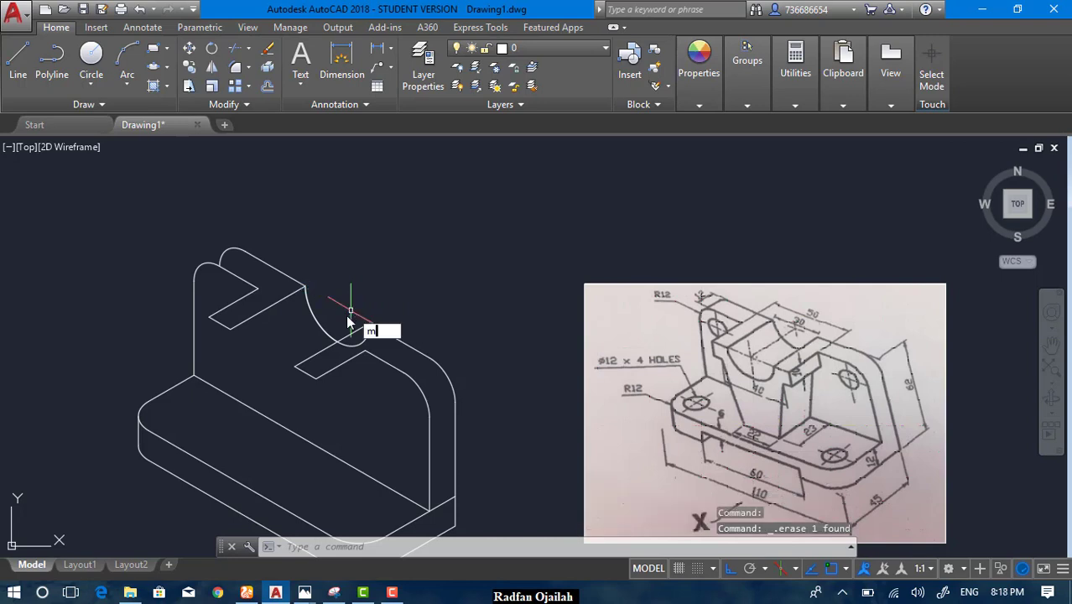
{"action": "key", "text": "Return"}
{"action": "left_click", "coordinate": [315, 312]}
{"action": "key", "text": "Return"}
{"action": "left_click", "coordinate": [305, 290]}
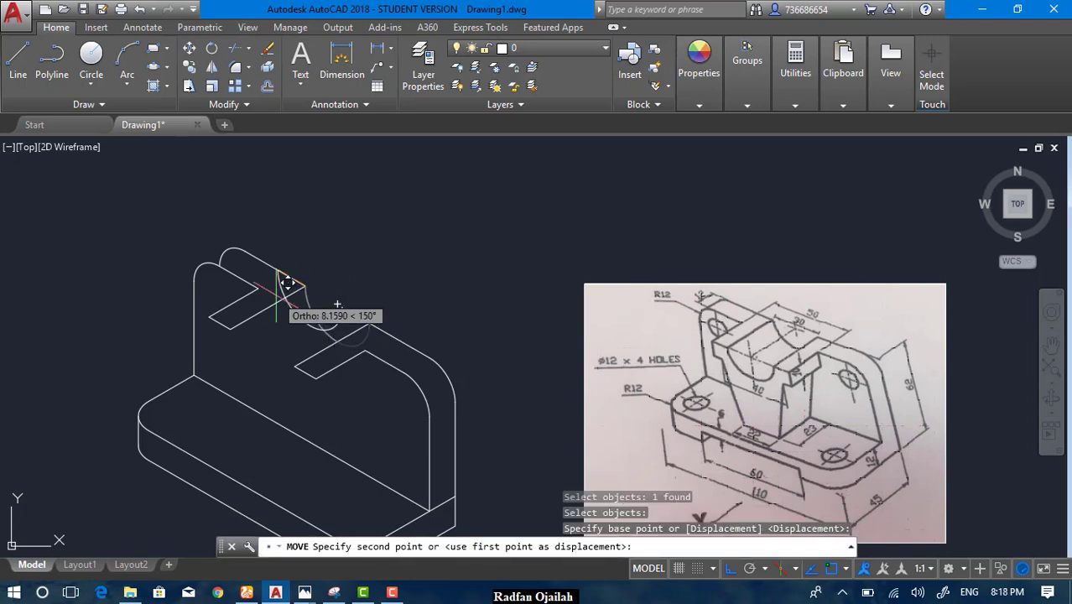
{"action": "key", "text": "Escape"}
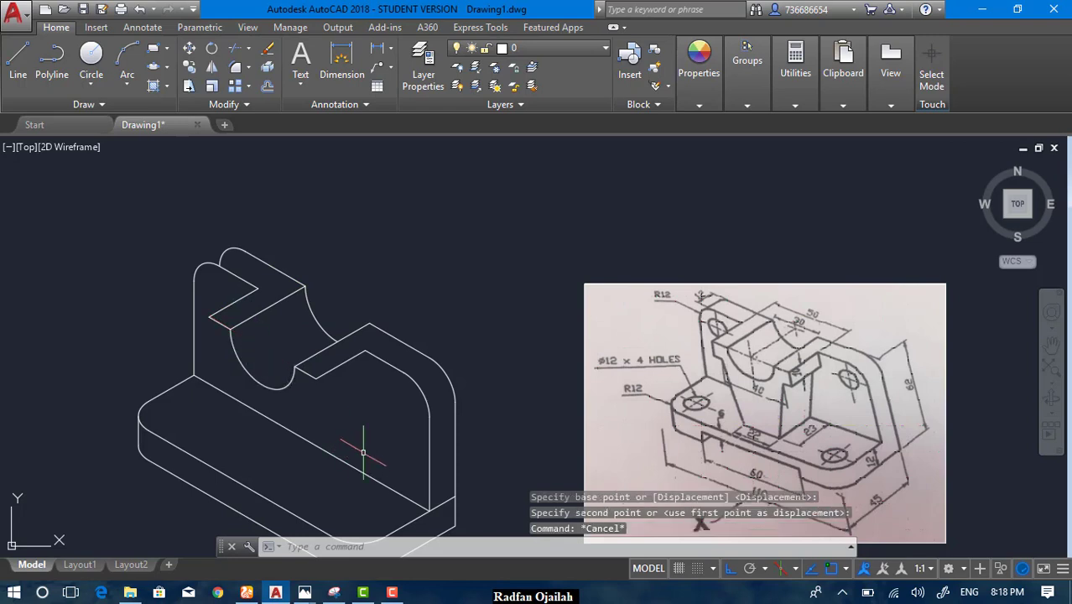
{"action": "scroll", "coordinate": [810, 359], "scroll_direction": "up", "scroll_amount": 2}
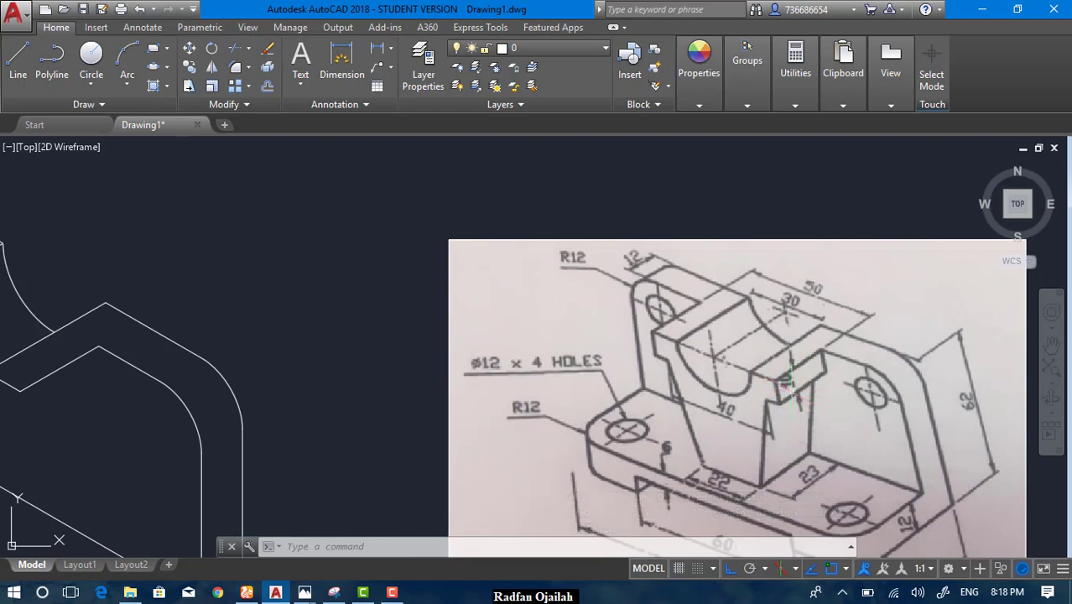
{"action": "scroll", "coordinate": [891, 318], "scroll_direction": "down", "scroll_amount": 2}
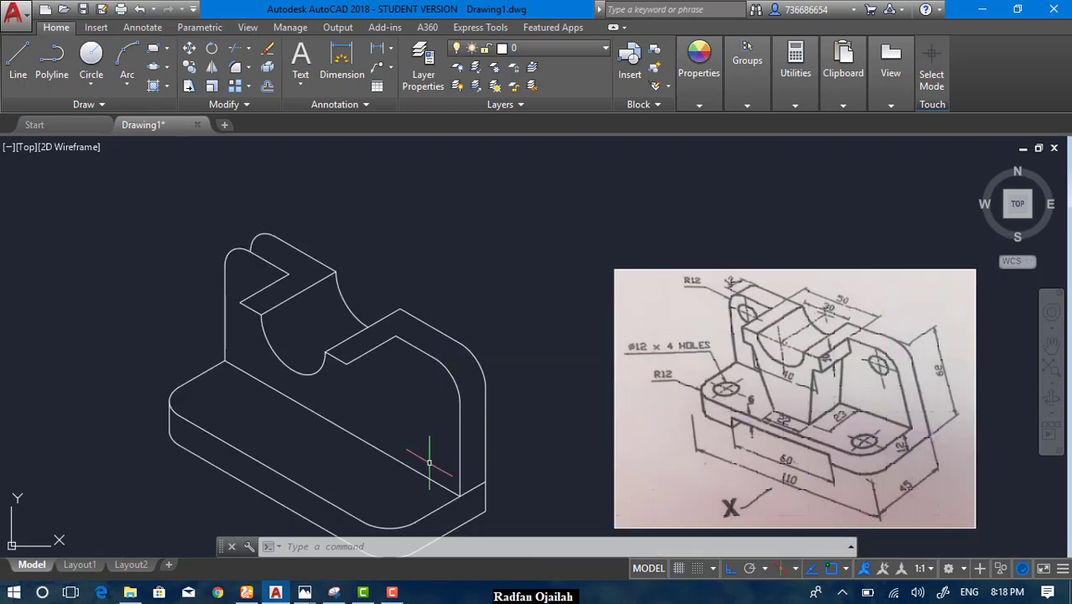
Step: Draw a 10-unit vertical line up from the ledge corner
{"action": "type", "text": "l"}
{"action": "key", "text": "Return"}
{"action": "left_click", "coordinate": [344, 364]}
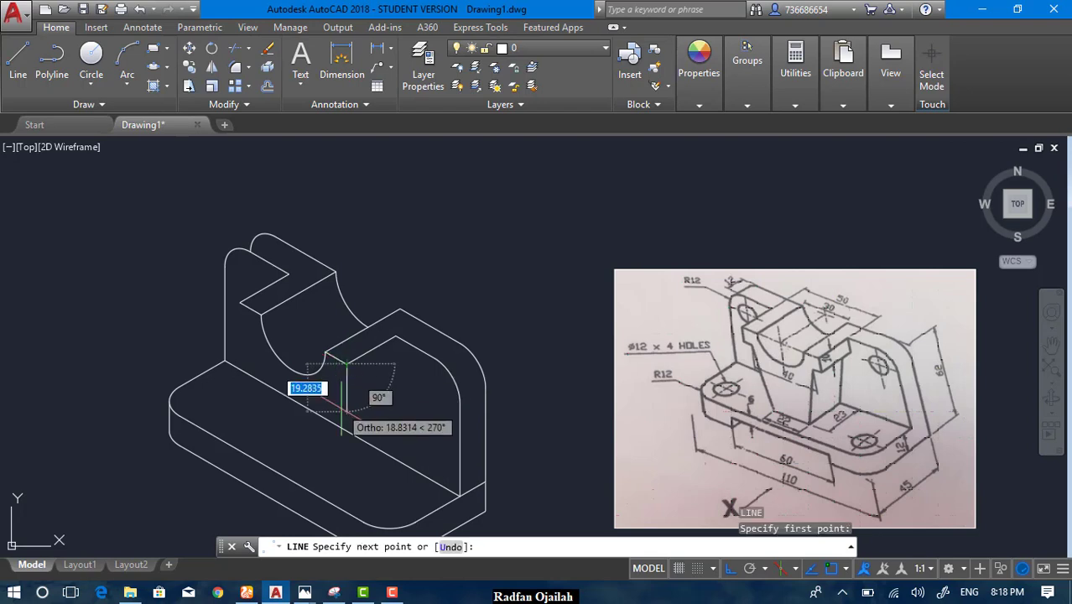
{"action": "type", "text": "1"}
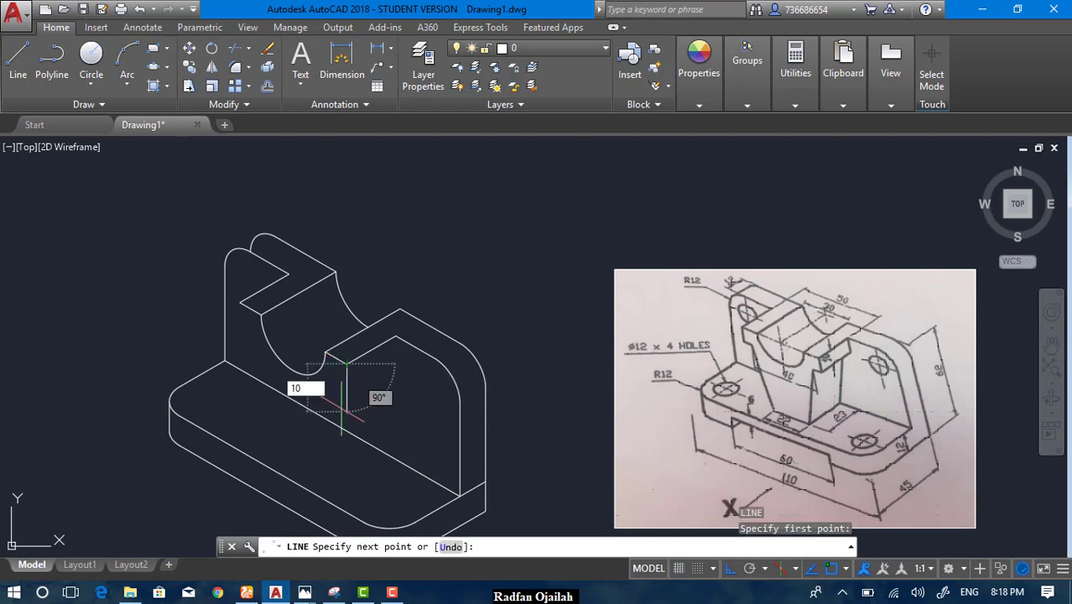
{"action": "type", "text": "0"}
{"action": "key", "text": "Return"}
Step: Copy the 10-unit vertical line to the block's other corner
{"action": "key", "text": "Return"}
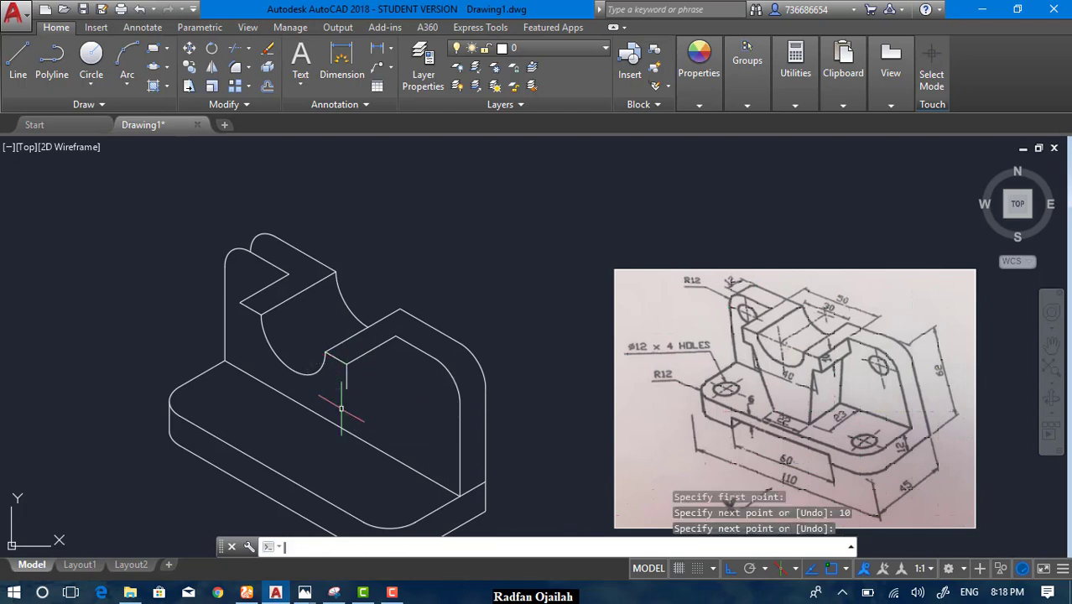
{"action": "type", "text": "co"}
{"action": "key", "text": "Return"}
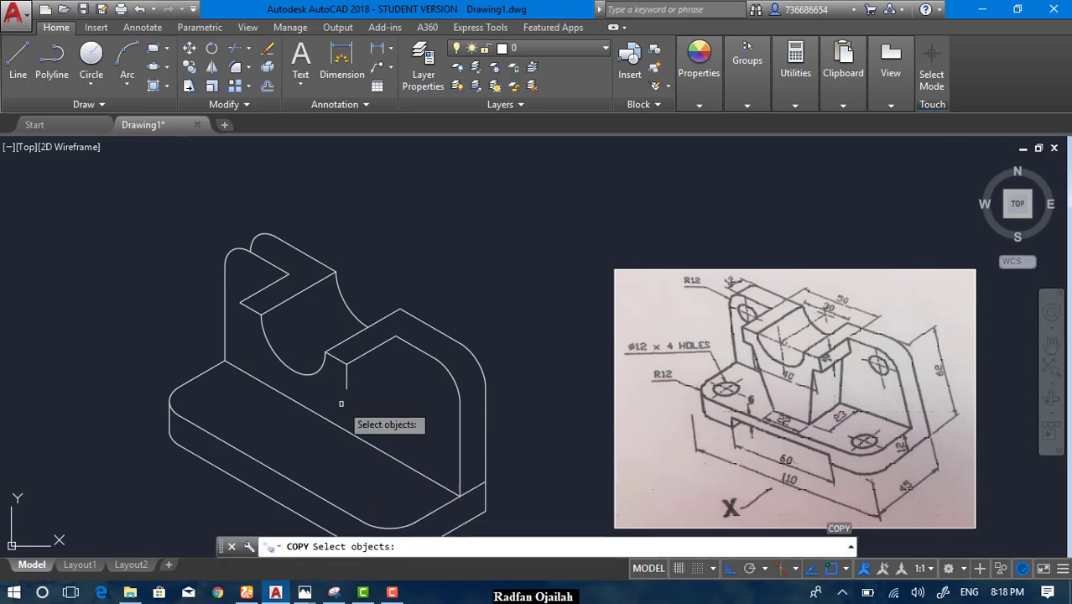
{"action": "left_click", "coordinate": [344, 385]}
{"action": "key", "text": "Return"}
{"action": "left_click", "coordinate": [346, 364]}
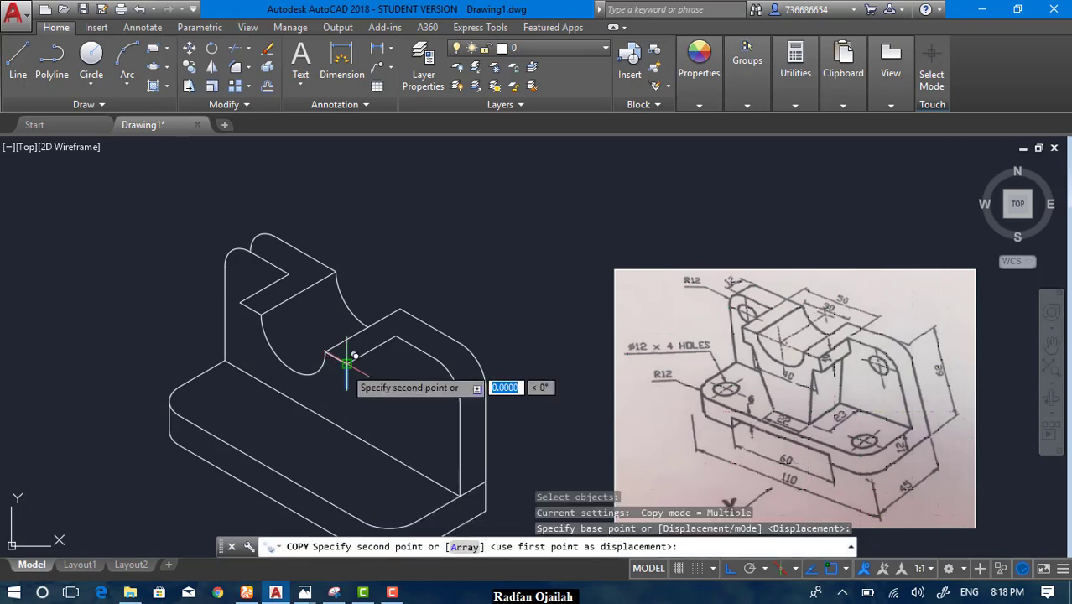
{"action": "left_click", "coordinate": [241, 299]}
{"action": "key", "text": "Return"}
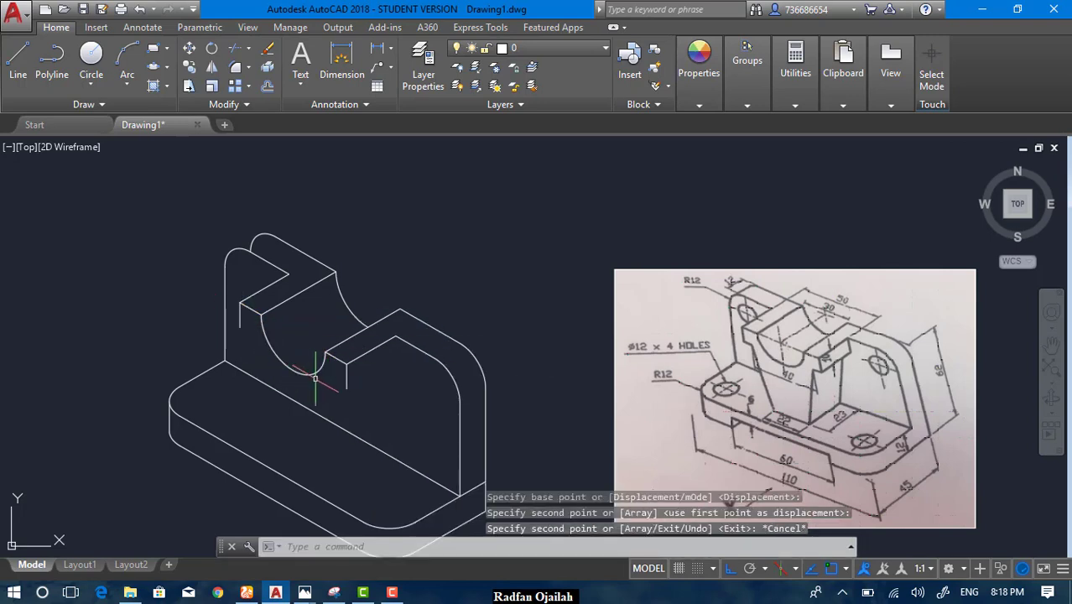
Step: Copy the sloped top edge 10 units down
{"action": "key", "text": "Return"}
{"action": "left_click", "coordinate": [368, 352]}
{"action": "key", "text": "Return"}
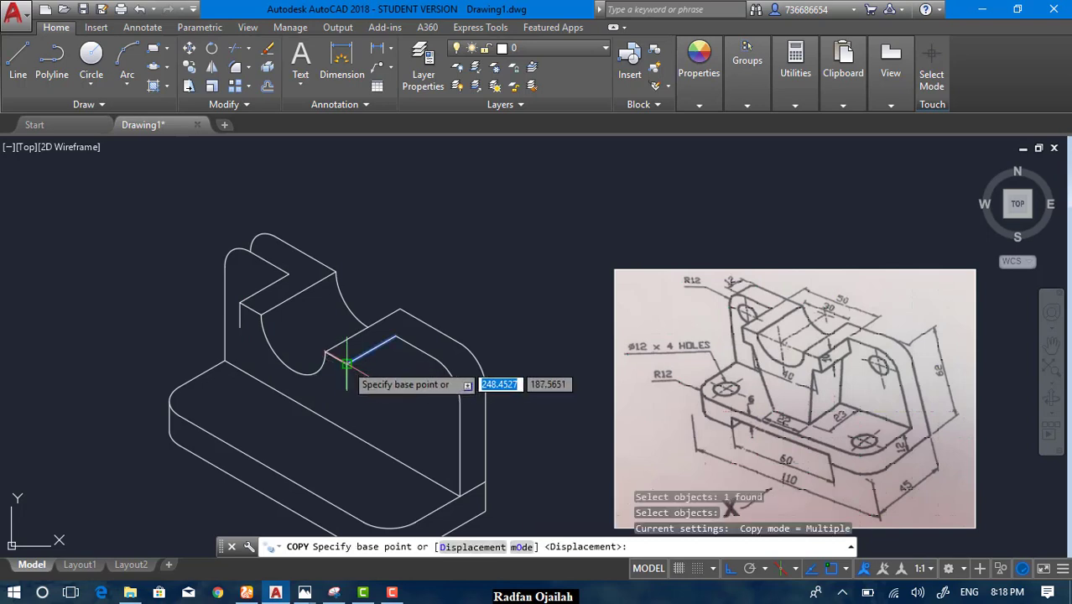
{"action": "left_click", "coordinate": [346, 364]}
{"action": "left_click", "coordinate": [346, 388]}
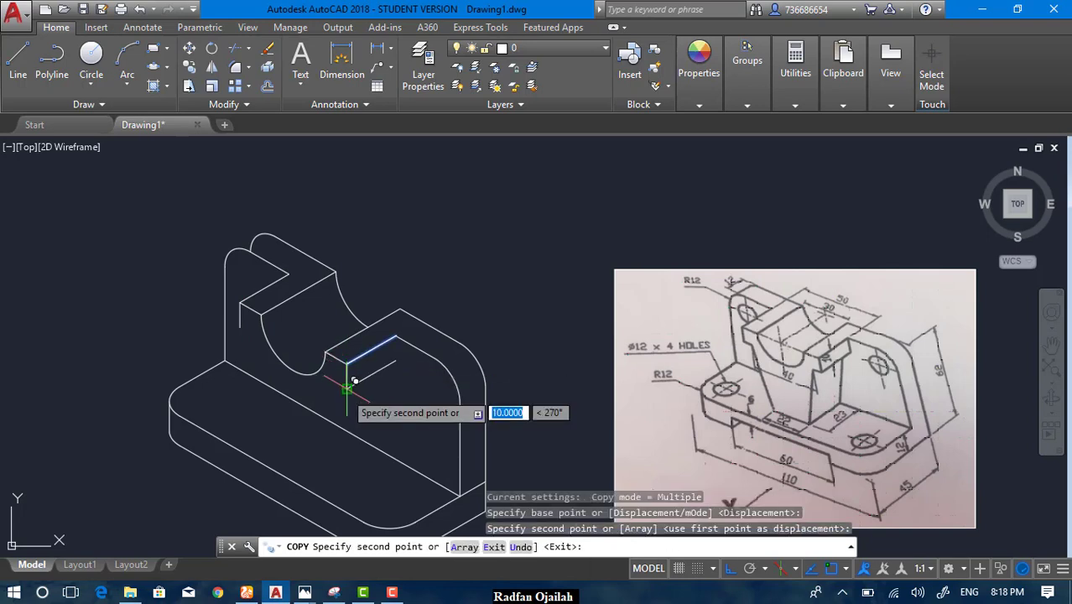
{"action": "key", "text": "Escape"}
Step: Copy the vertical edge 23 units back at 30°
{"action": "key", "text": "Return"}
{"action": "left_click", "coordinate": [352, 365]}
{"action": "left_click", "coordinate": [346, 384]}
{"action": "key", "text": "Return"}
{"action": "left_click", "coordinate": [346, 388]}
{"action": "left_click", "coordinate": [360, 361]}
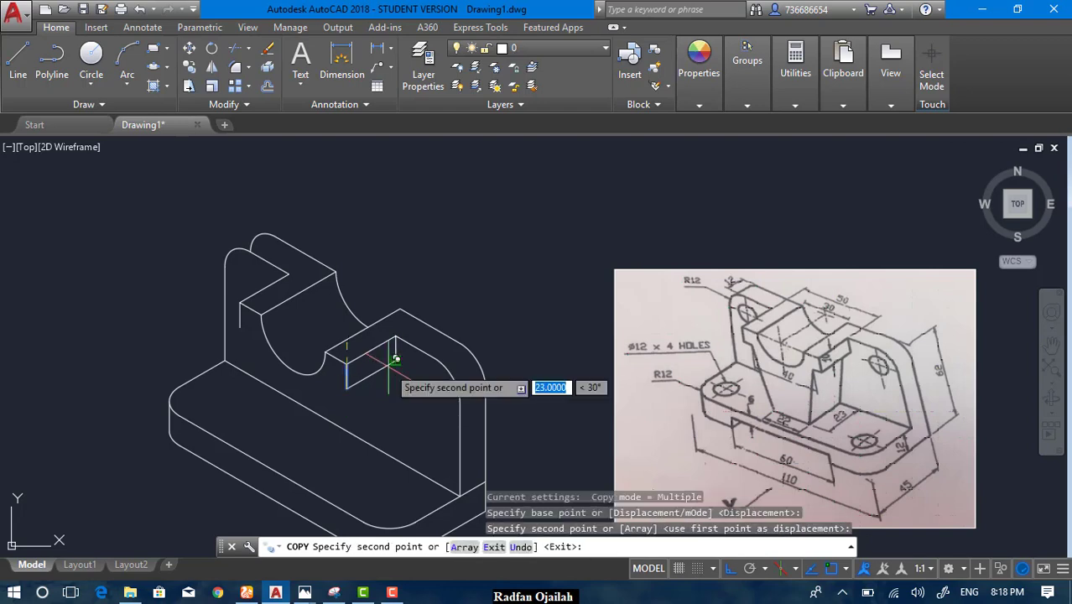
{"action": "key", "text": "Escape"}
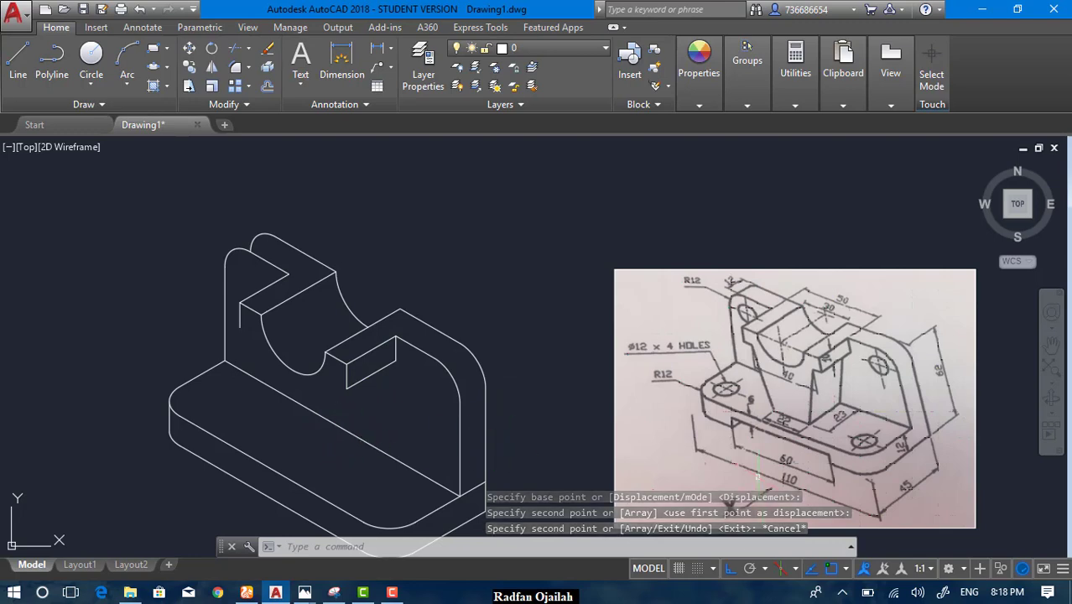
Step: Draw a 40-unit line at 330° in the empty space above the model
{"action": "scroll", "coordinate": [809, 390], "scroll_direction": "up", "scroll_amount": 4}
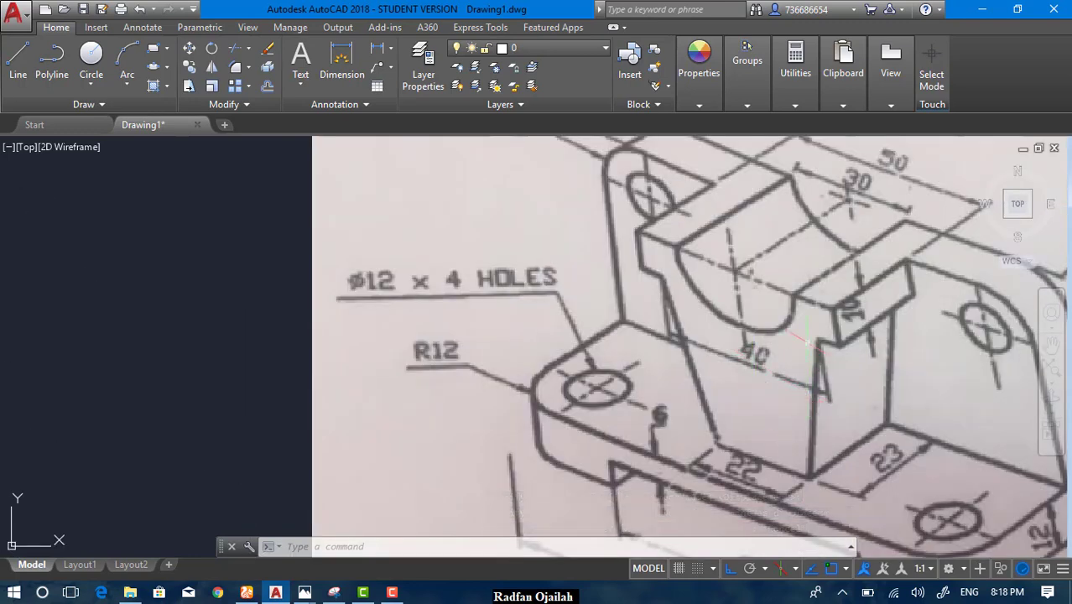
{"action": "scroll", "coordinate": [752, 350], "scroll_direction": "down", "scroll_amount": 4}
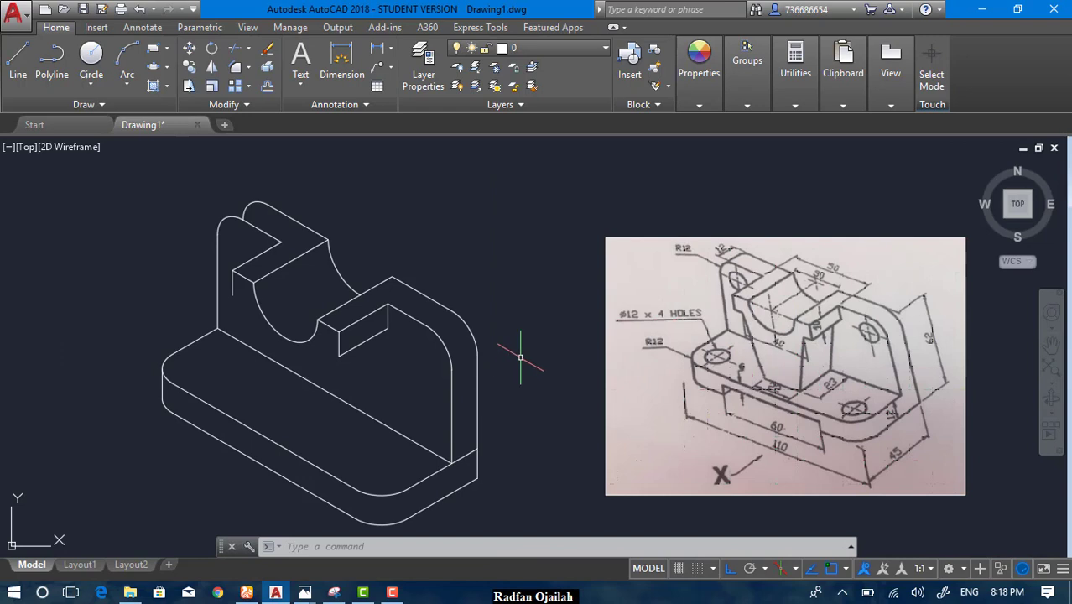
{"action": "type", "text": "l"}
{"action": "key", "text": "Return"}
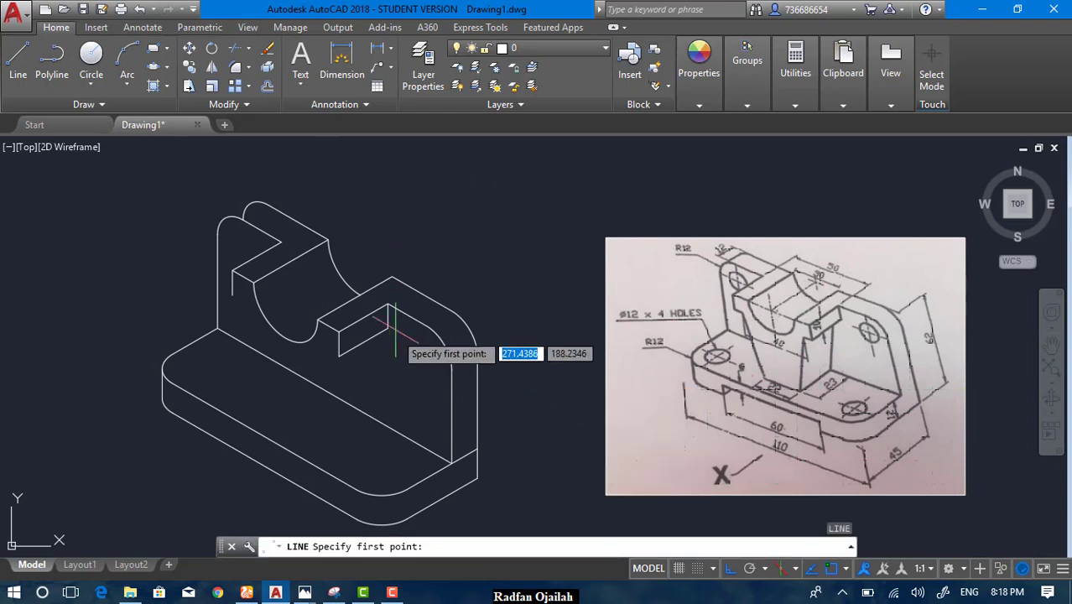
{"action": "left_click", "coordinate": [340, 356]}
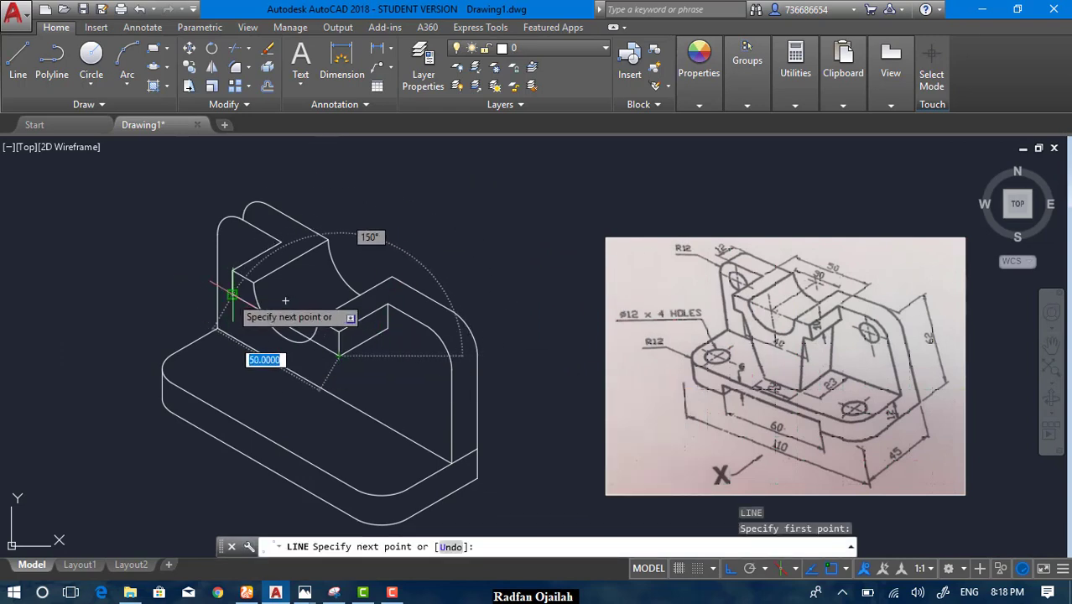
{"action": "key", "text": "Escape"}
{"action": "key", "text": "Return"}
{"action": "left_click", "coordinate": [431, 215]}
{"action": "type", "text": "4"}
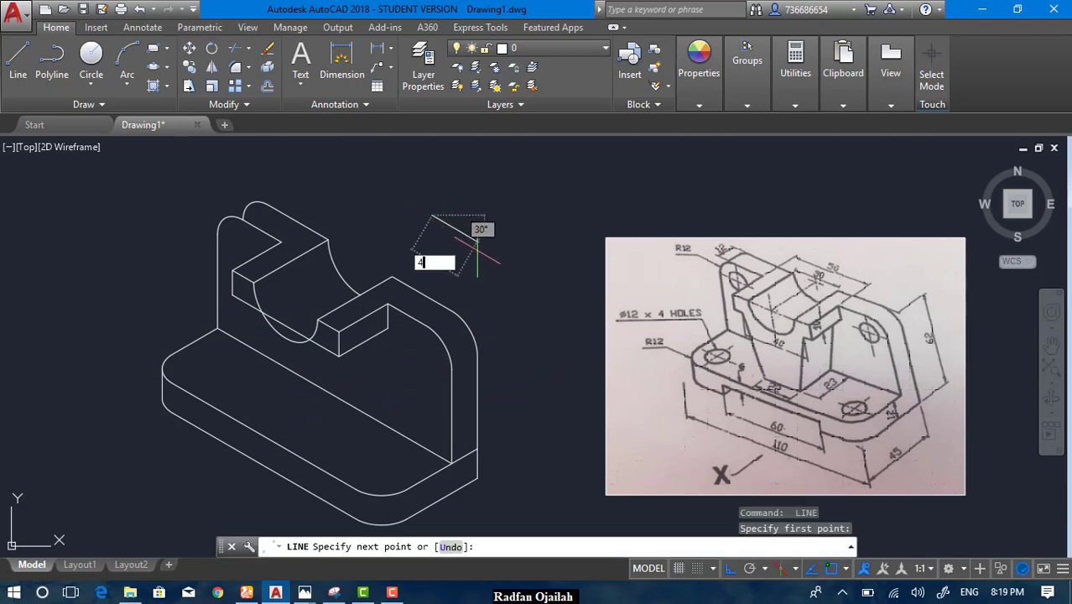
{"action": "type", "text": "0"}
{"action": "key", "text": "Return"}
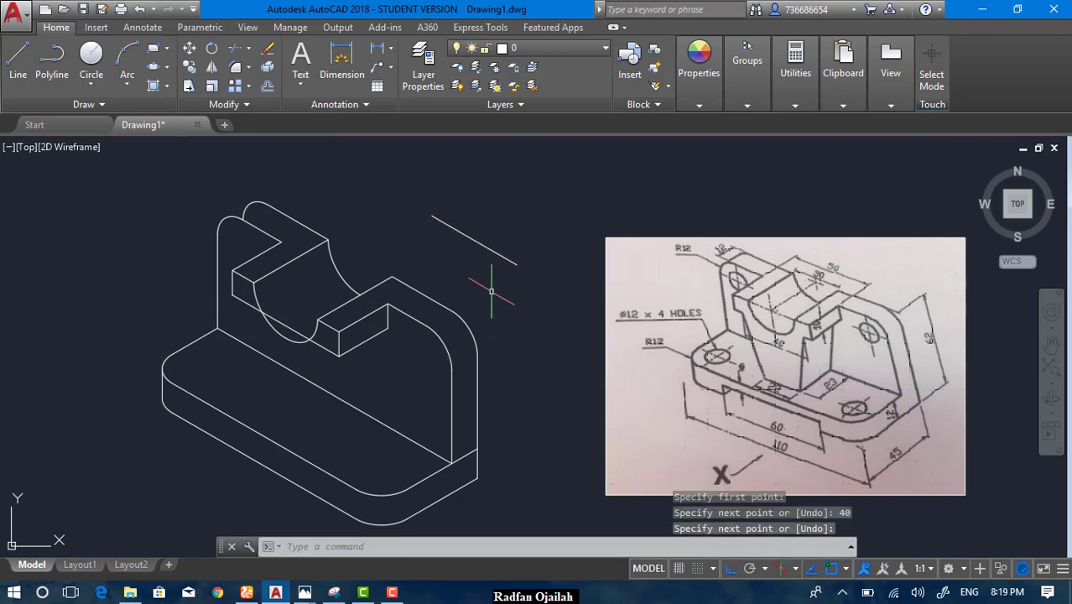
Step: Move the 40-unit line from its end onto the bracket
{"action": "type", "text": "m"}
{"action": "key", "text": "Return"}
{"action": "left_click", "coordinate": [474, 240]}
{"action": "key", "text": "Return"}
{"action": "left_click", "coordinate": [474, 240]}
{"action": "left_click", "coordinate": [309, 375]}
{"action": "key", "text": "Escape"}
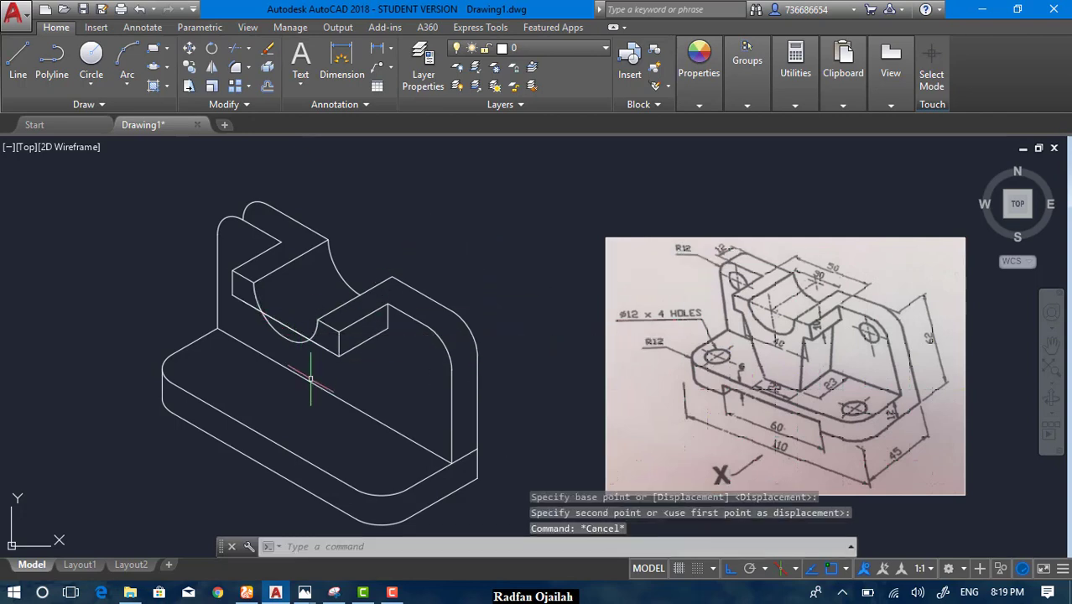
{"action": "left_click", "coordinate": [445, 219]}
{"action": "left_click", "coordinate": [449, 221]}
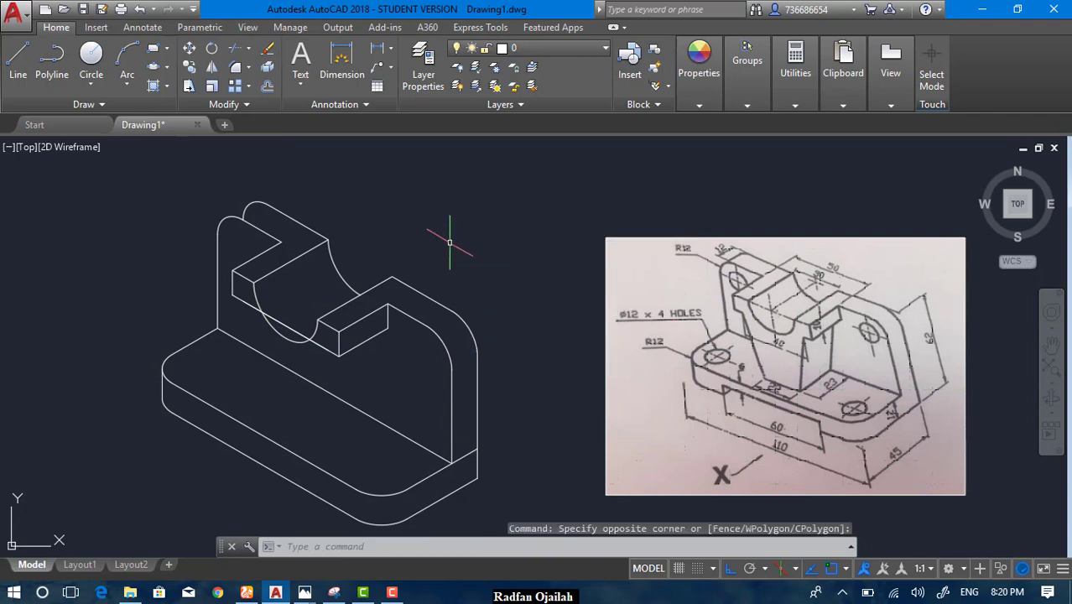
Step: Draw a 22-unit construction line in empty space above the model
{"action": "type", "text": "l"}
{"action": "key", "text": "Return"}
{"action": "left_click", "coordinate": [360, 201]}
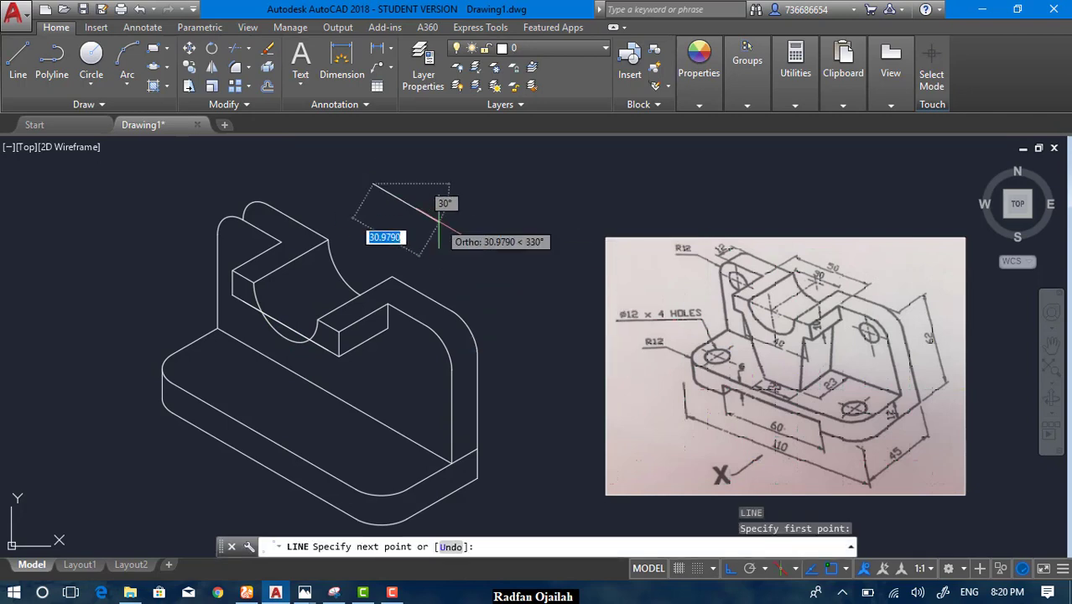
{"action": "type", "text": "22"}
{"action": "key", "text": "Return"}
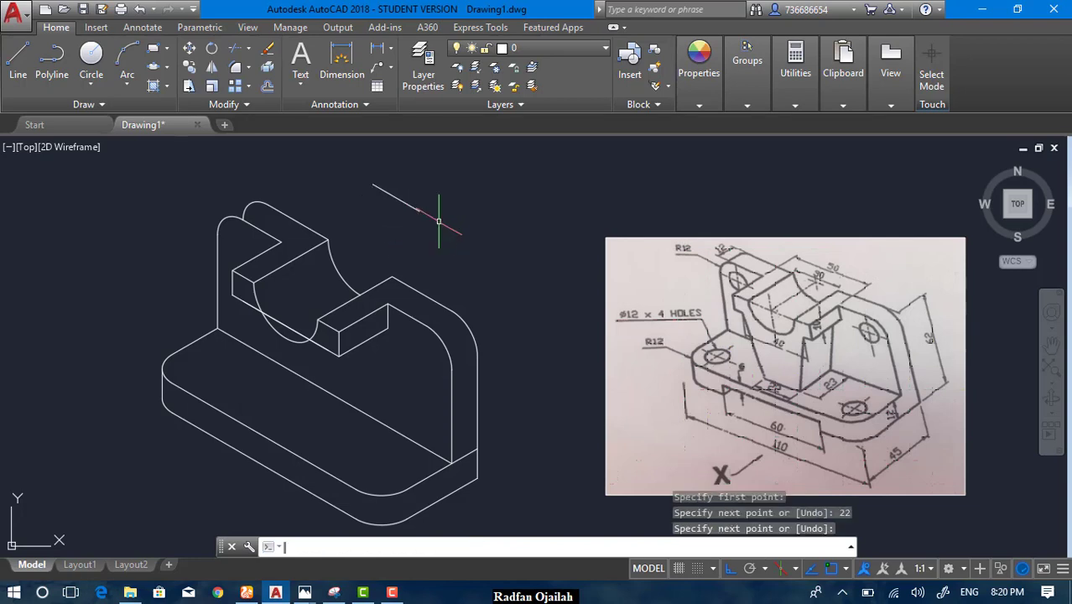
{"action": "key", "text": "Return"}
Step: Move the 22-unit line by its end onto the base plate's edge
{"action": "type", "text": "m"}
{"action": "key", "text": "Return"}
{"action": "left_click", "coordinate": [378, 186]}
{"action": "key", "text": "Return"}
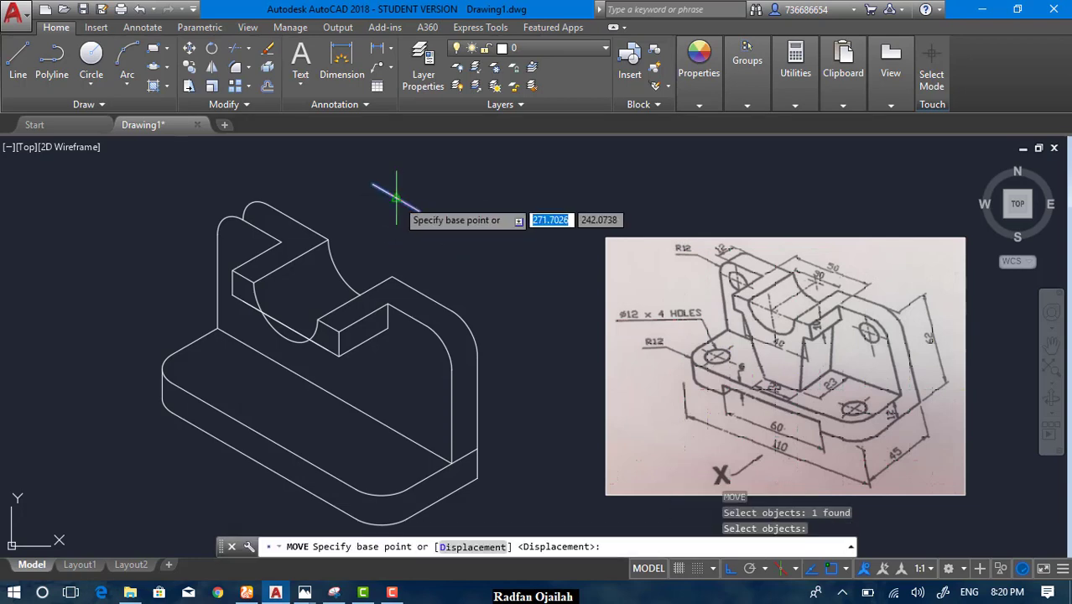
{"action": "left_click", "coordinate": [409, 218]}
{"action": "left_click", "coordinate": [349, 386]}
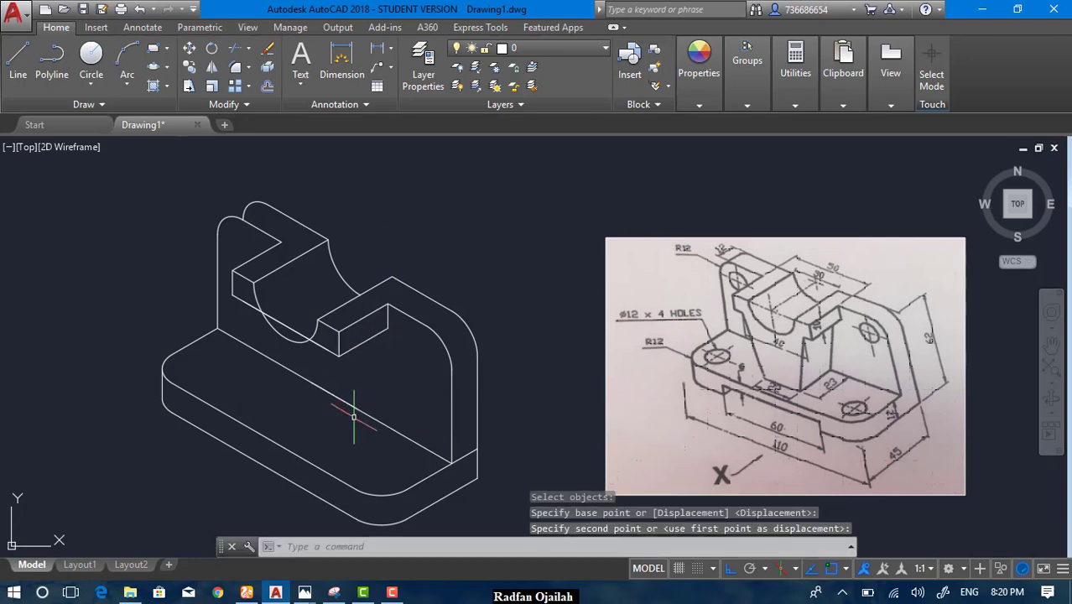
Step: Move the line 23 units inward on the Top isoplane
{"action": "type", "text": "m"}
{"action": "key", "text": "Return"}
{"action": "left_click", "coordinate": [344, 399]}
{"action": "key", "text": "Return"}
{"action": "left_click", "coordinate": [342, 402]}
{"action": "key", "text": "F5"}
{"action": "type", "text": "23"}
{"action": "key", "text": "Return"}
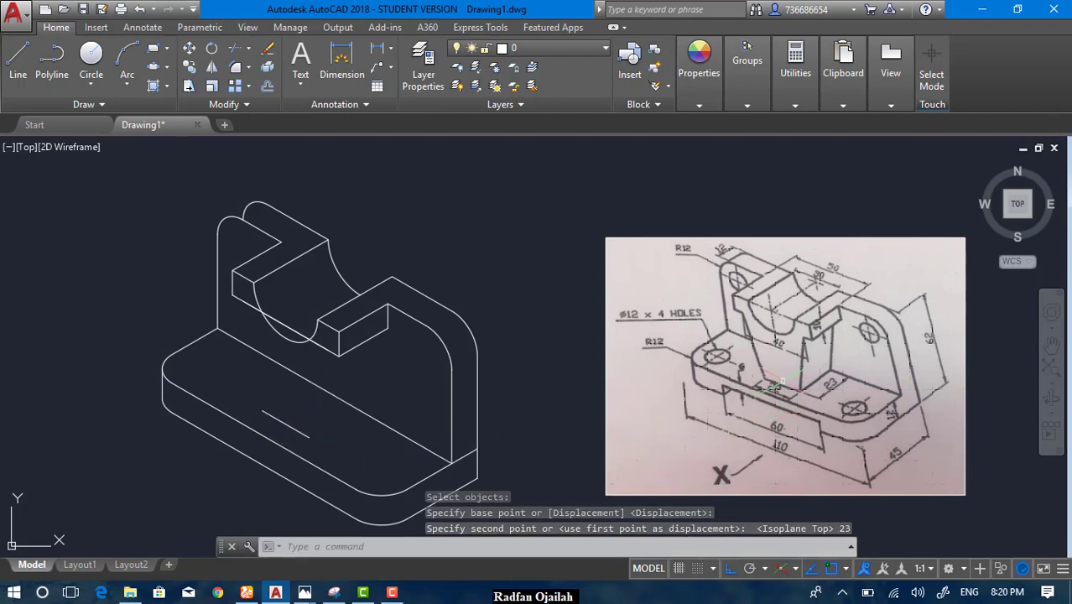
{"action": "type", "text": "l"}
{"action": "key", "text": "Return"}
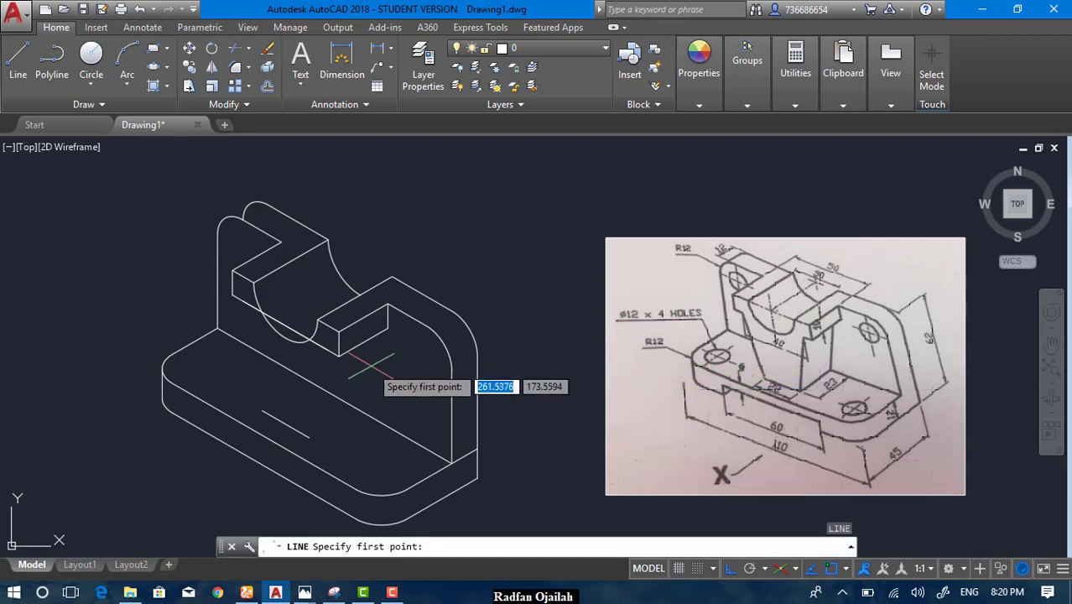
Step: Draw the rib's two sloped edges from the top block down to the base plate
{"action": "left_click", "coordinate": [328, 353]}
{"action": "left_click", "coordinate": [309, 435]}
{"action": "key", "text": "Return"}
{"action": "key", "text": "Return"}
{"action": "left_click", "coordinate": [244, 300]}
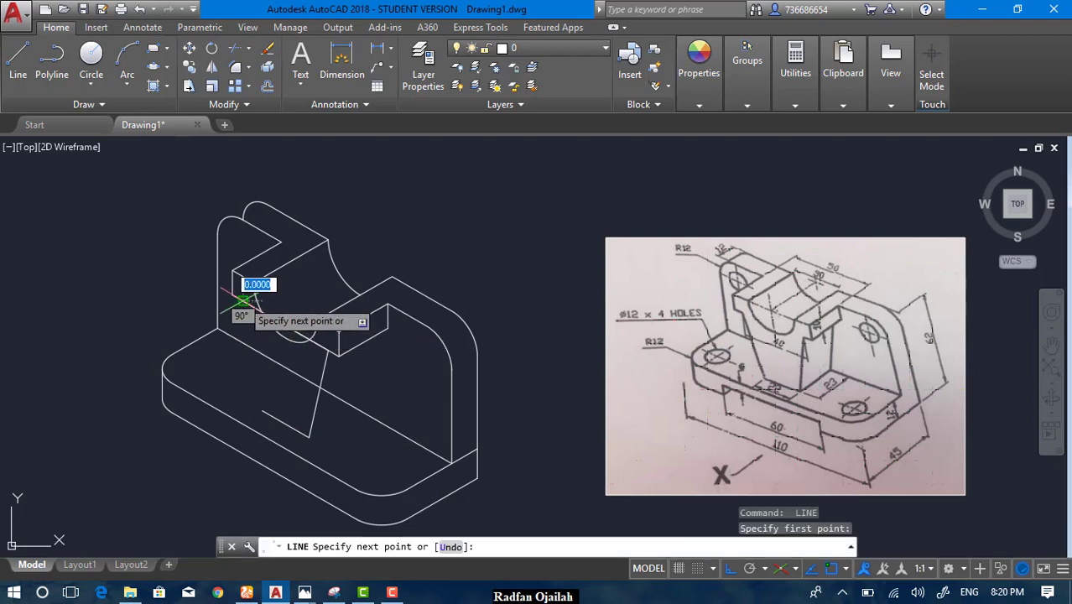
{"action": "left_click", "coordinate": [261, 413]}
{"action": "key", "text": "Return"}
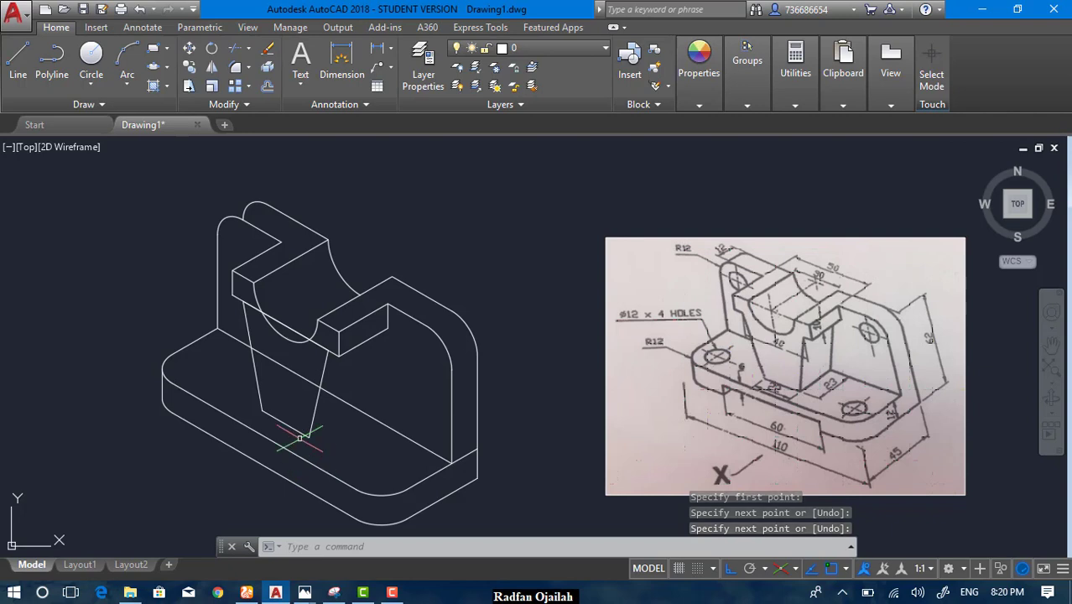
Step: Delete the stray line across the cutout and trim the excess on the rib's left side
{"action": "left_click", "coordinate": [286, 326]}
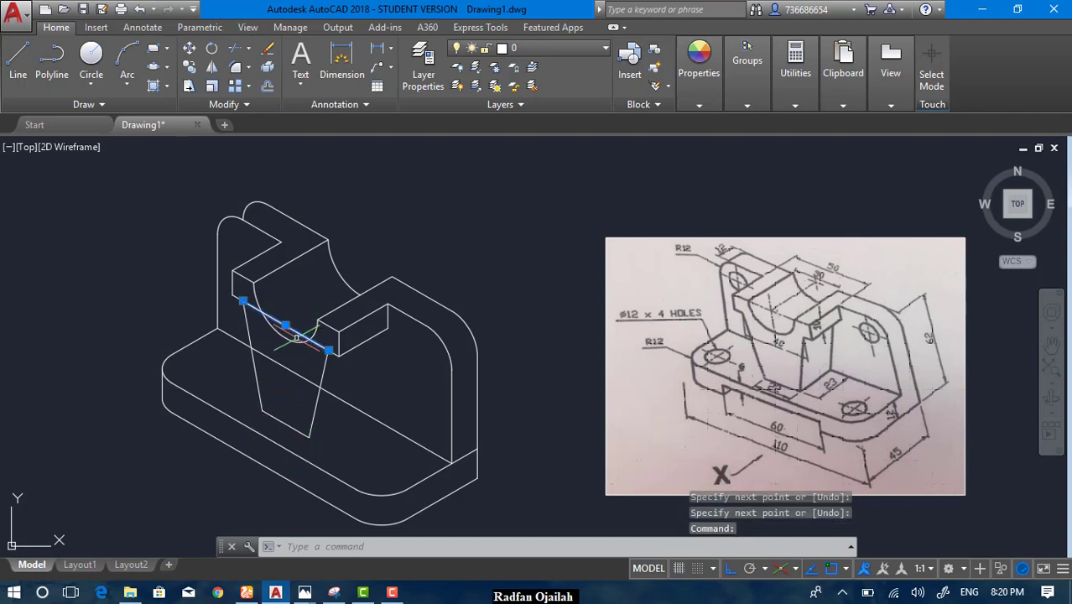
{"action": "key", "text": "Delete"}
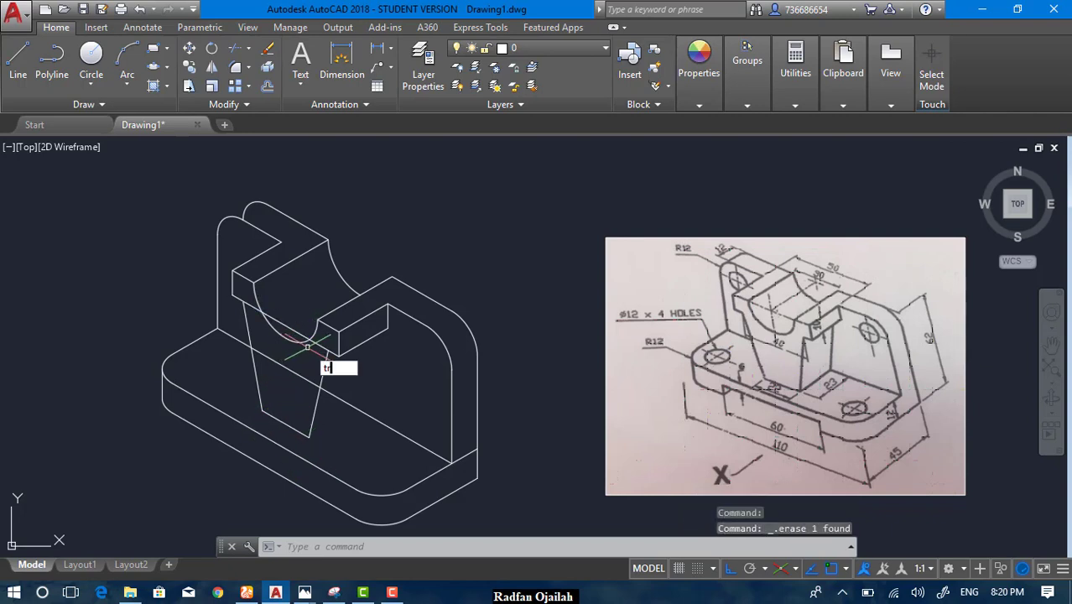
{"action": "key", "text": "Return"}
{"action": "left_click", "coordinate": [324, 362]}
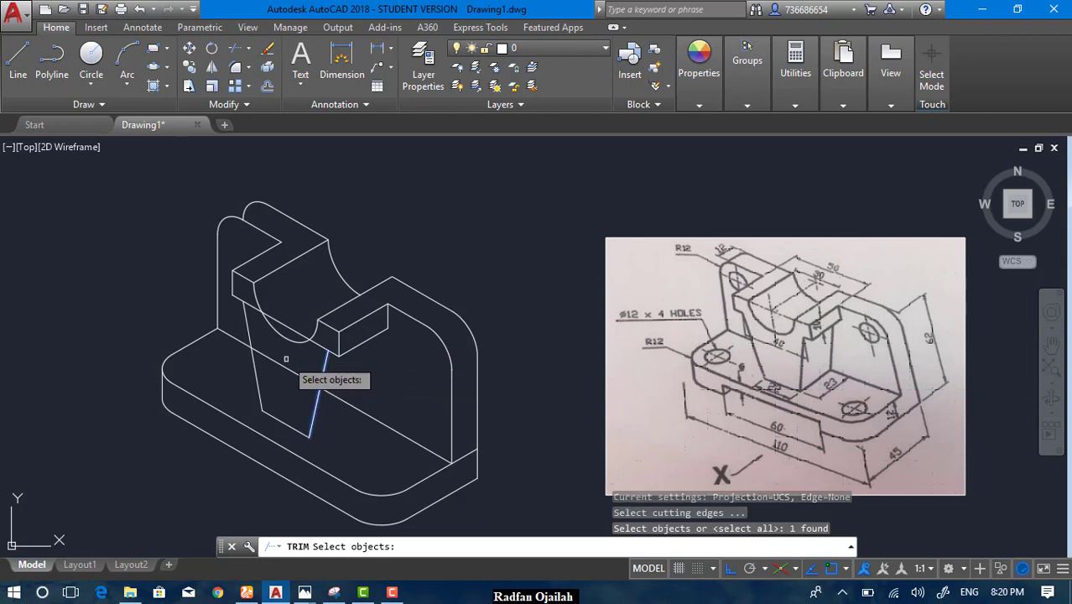
{"action": "key", "text": "Return"}
{"action": "key", "text": "Escape"}
{"action": "key", "text": "Return"}
{"action": "key", "text": "Return"}
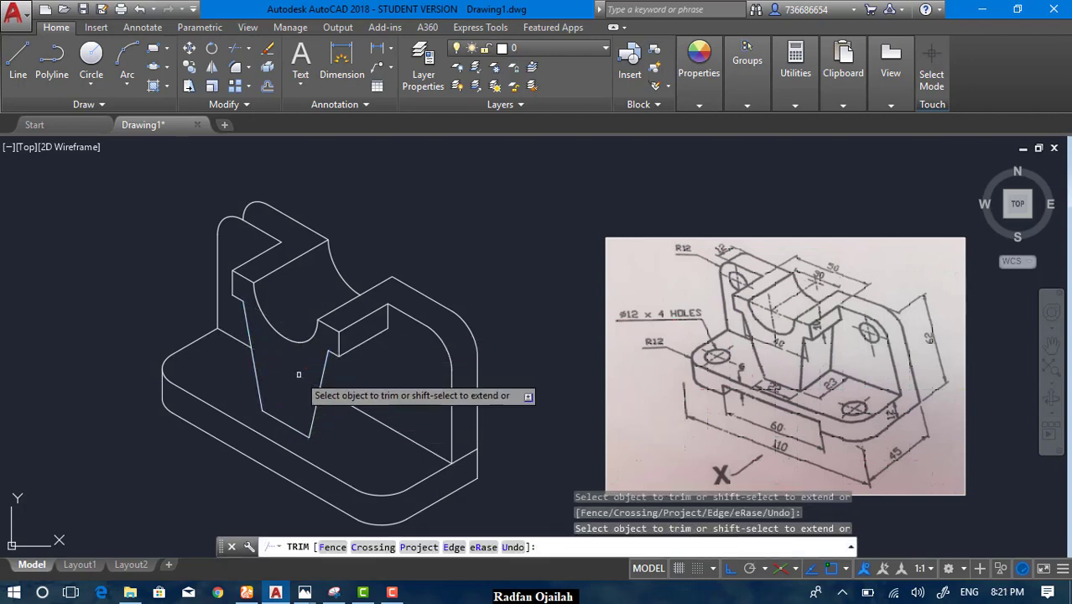
{"action": "key", "text": "Escape"}
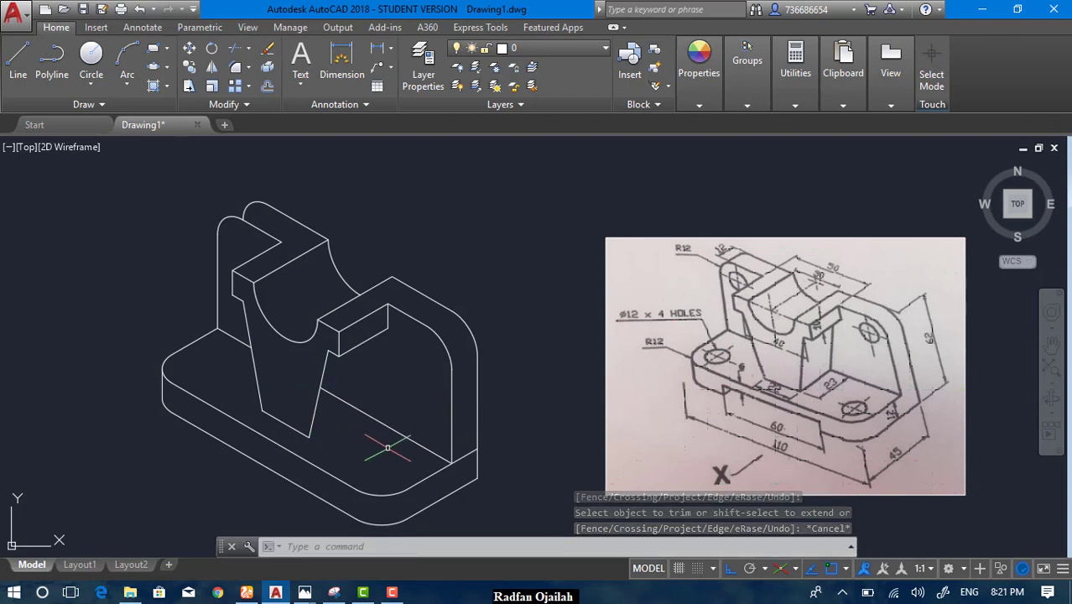
Step: Draw a 23-unit line along the base from the rib's bottom corner
{"action": "type", "text": "l"}
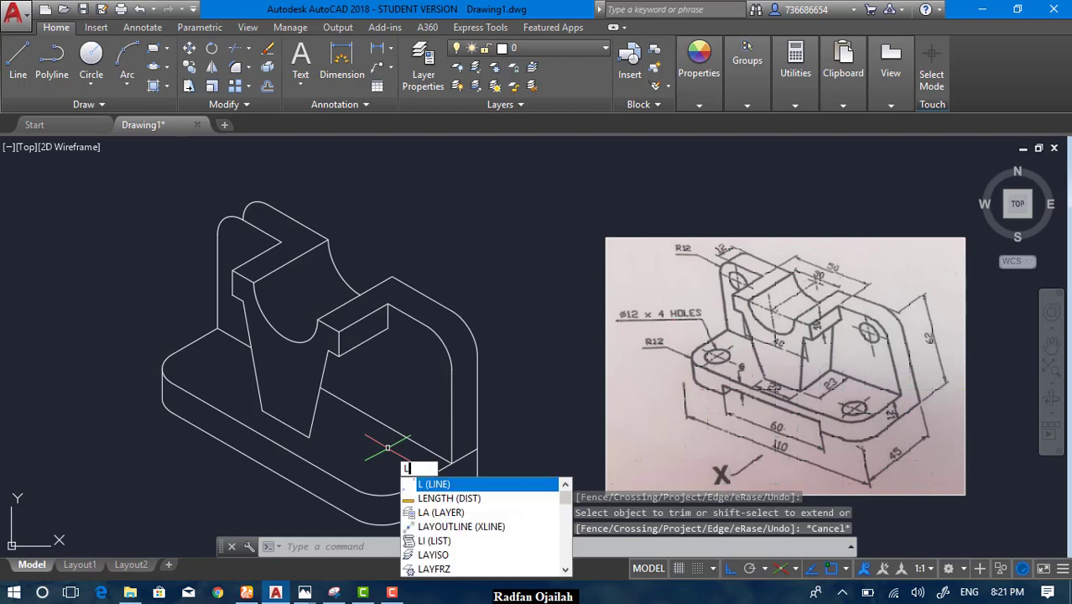
{"action": "key", "text": "Return"}
{"action": "left_click", "coordinate": [311, 437]}
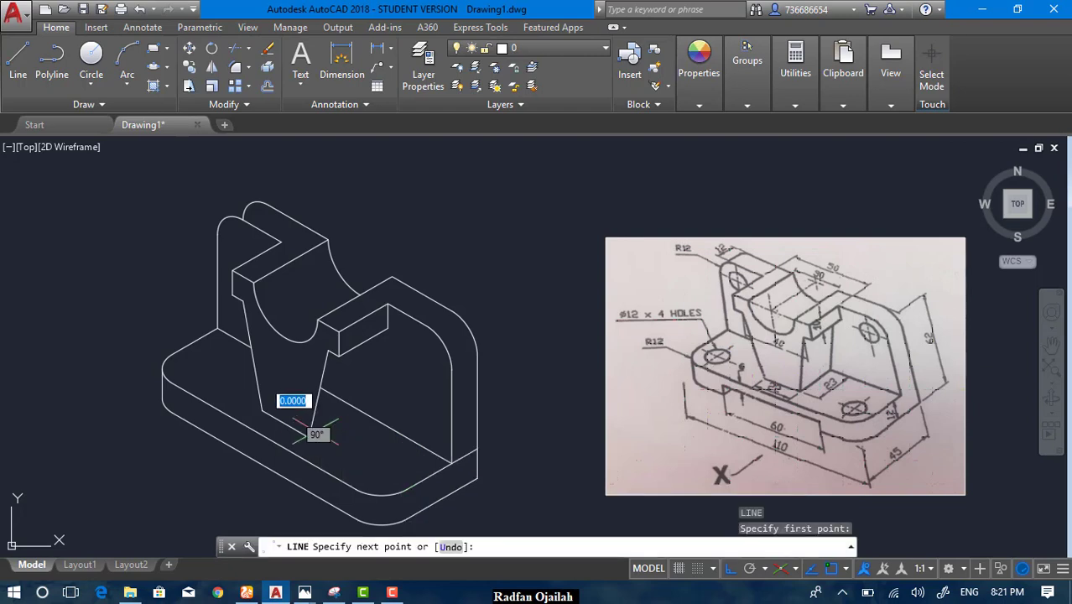
{"action": "type", "text": "23"}
{"action": "key", "text": "Return"}
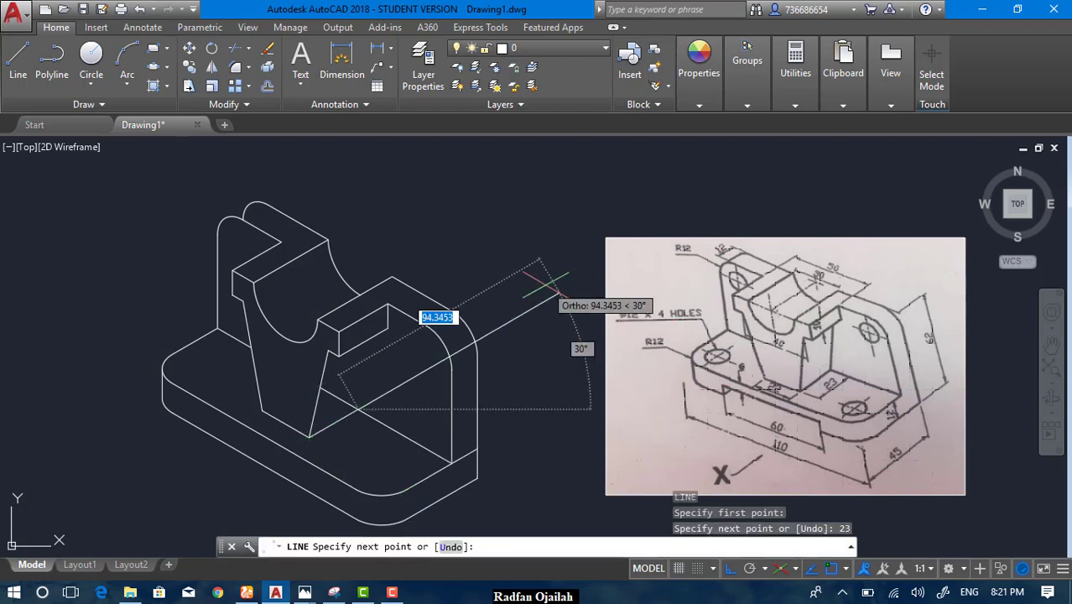
{"action": "key", "text": "Return"}
Step: Copy the rib's left sloped edge to the end of the 23-unit line
{"action": "type", "text": "c"}
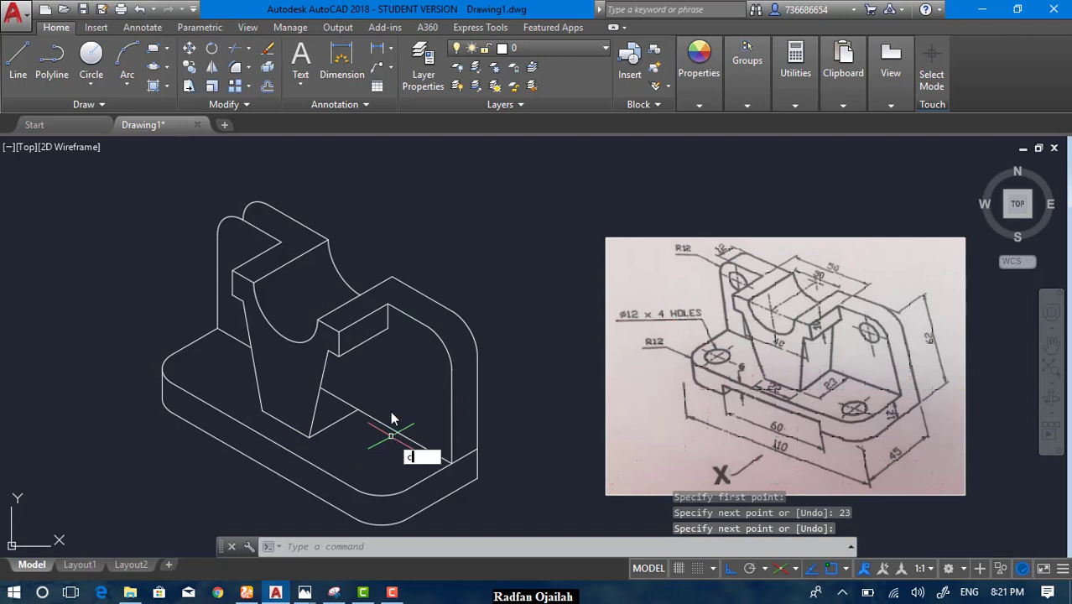
{"action": "type", "text": "o"}
{"action": "key", "text": "Return"}
{"action": "left_click", "coordinate": [315, 402]}
{"action": "key", "text": "Return"}
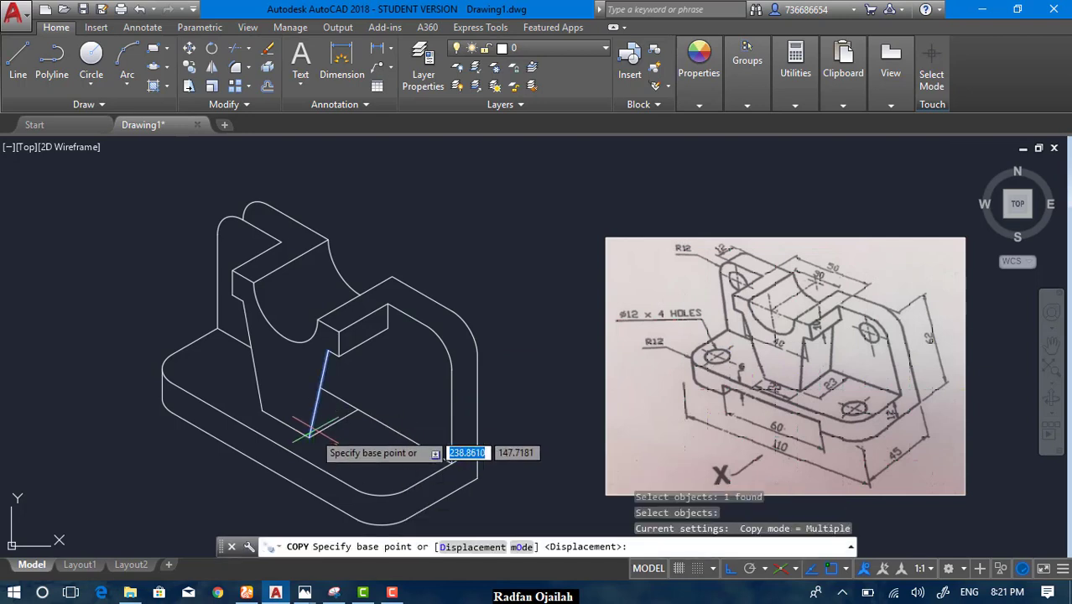
{"action": "left_click", "coordinate": [310, 434]}
{"action": "left_click", "coordinate": [361, 419]}
{"action": "key", "text": "Escape"}
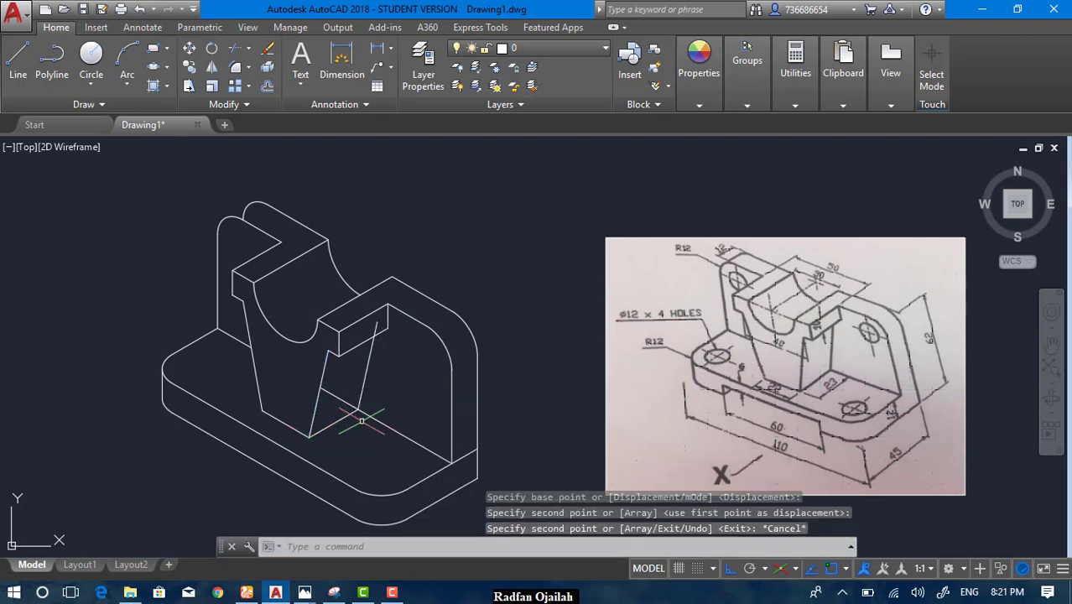
Step: Trim the copied edge's overshoot into the block
{"action": "type", "text": "tr"}
{"action": "key", "text": "Return"}
{"action": "key", "text": "Return"}
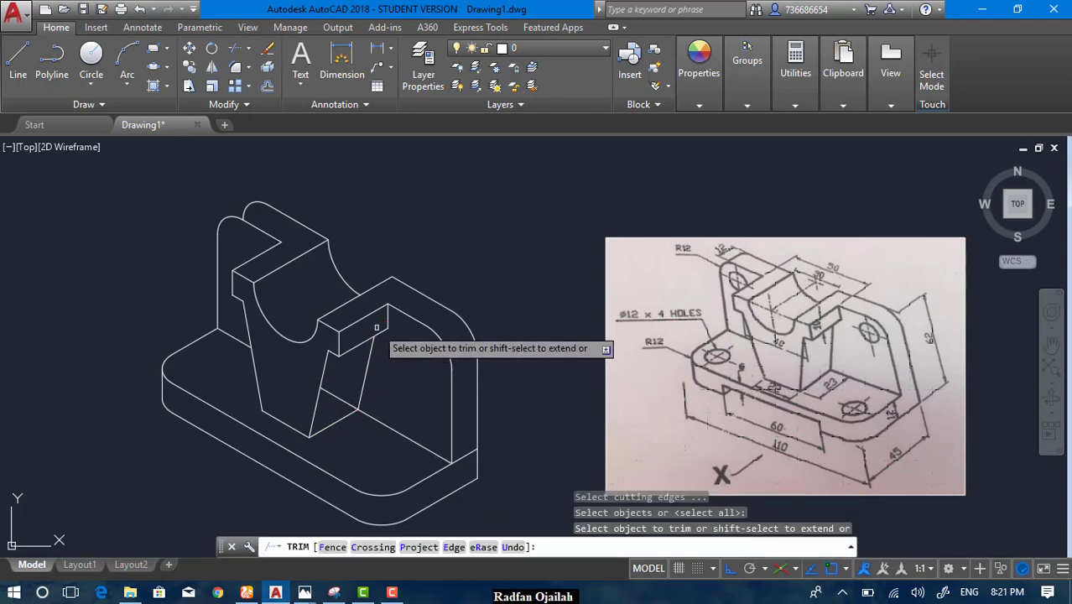
{"action": "left_click", "coordinate": [357, 382]}
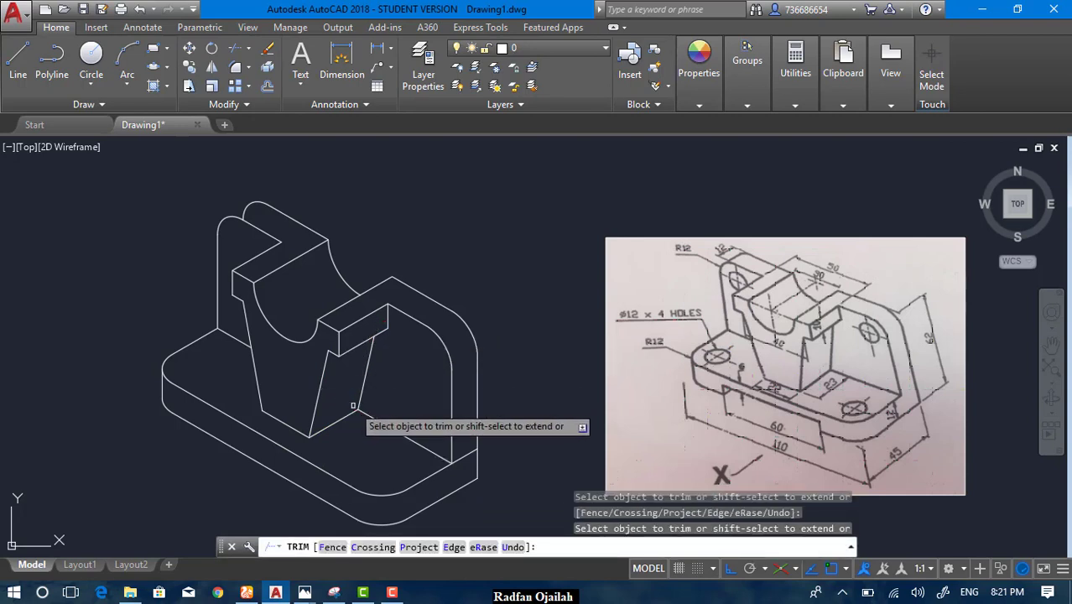
{"action": "key", "text": "Escape"}
Step: Start a line at the back plate's top-left corner, then undo the misplaced point
{"action": "type", "text": "l"}
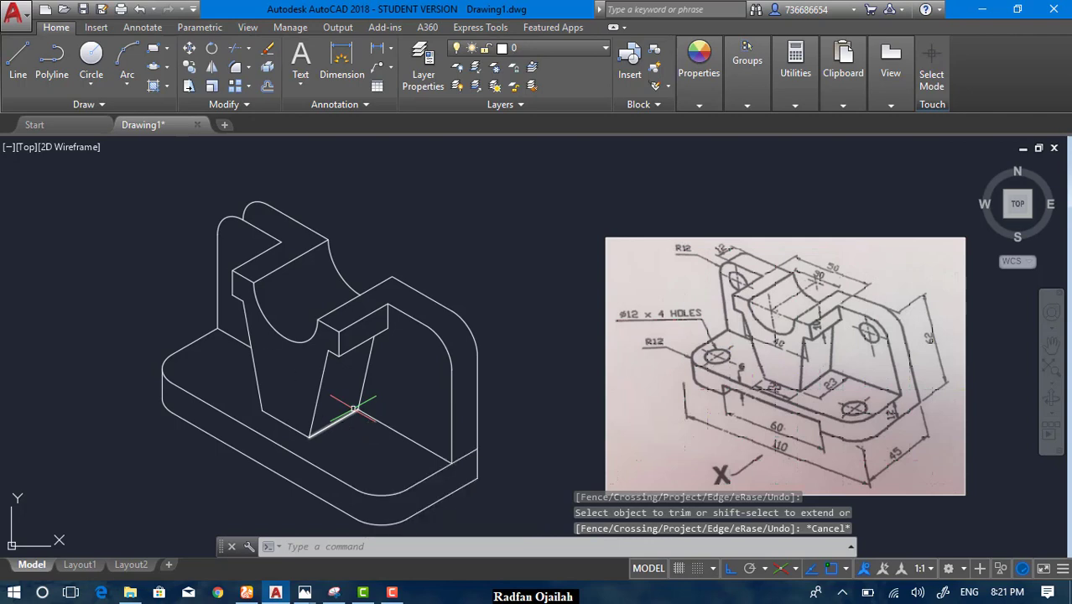
{"action": "key", "text": "Return"}
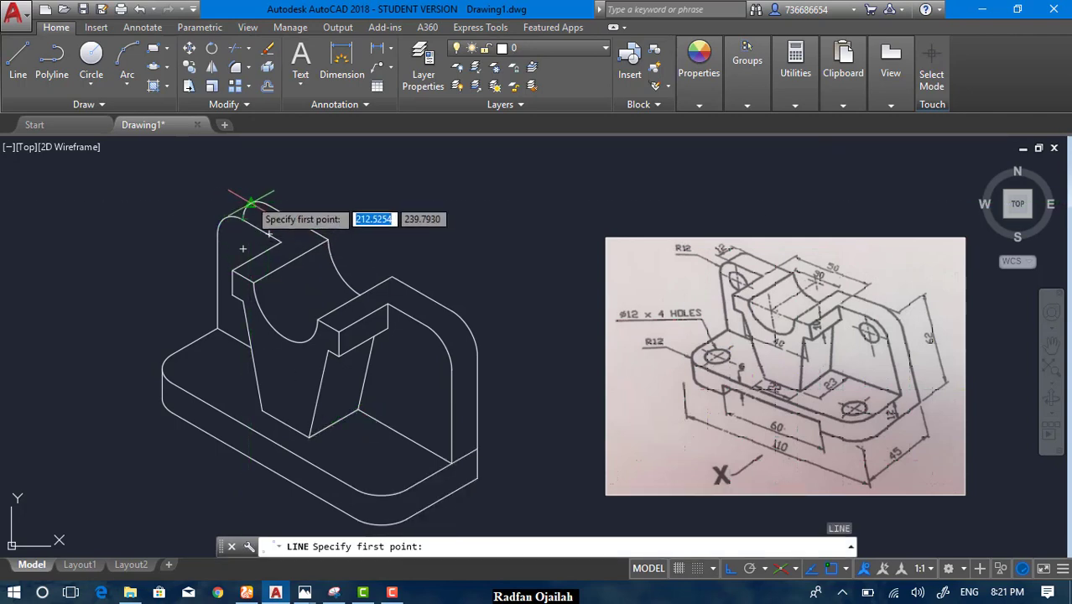
{"action": "left_click", "coordinate": [243, 216]}
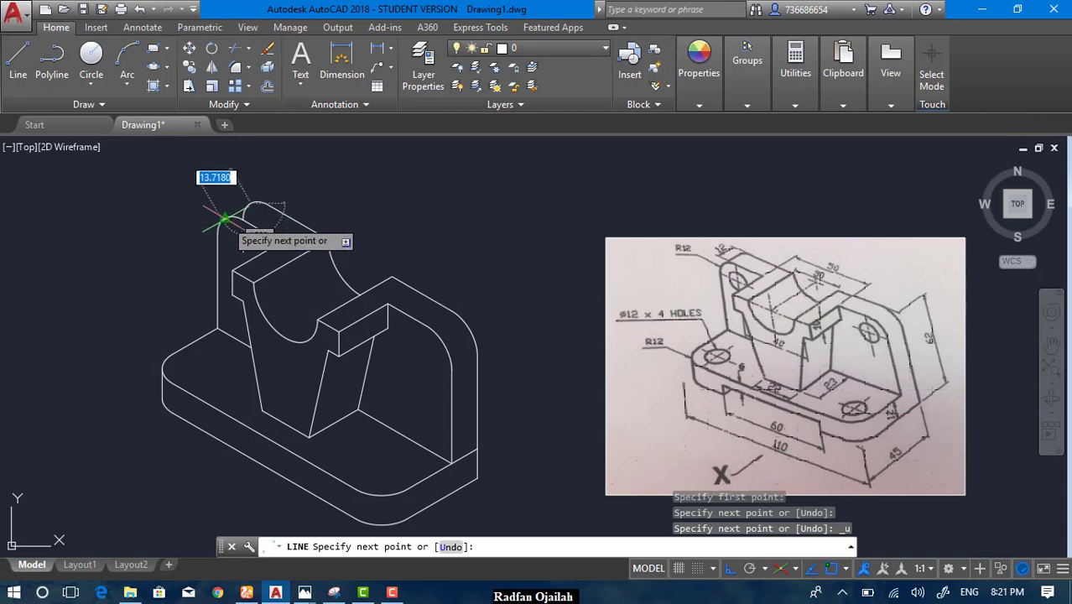
{"action": "type", "text": "u"}
{"action": "key", "text": "Return"}
{"action": "key", "text": "Escape"}
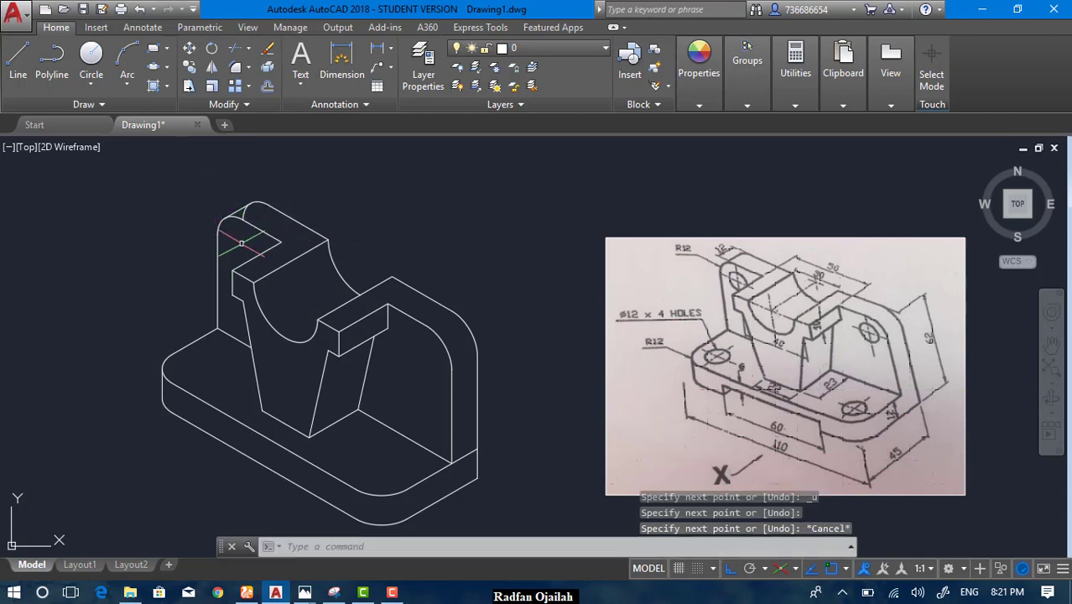
{"action": "scroll", "coordinate": [228, 211], "scroll_direction": "up", "scroll_amount": 5}
{"action": "type", "text": "tr"}
{"action": "key", "text": "Return"}
{"action": "key", "text": "Return"}
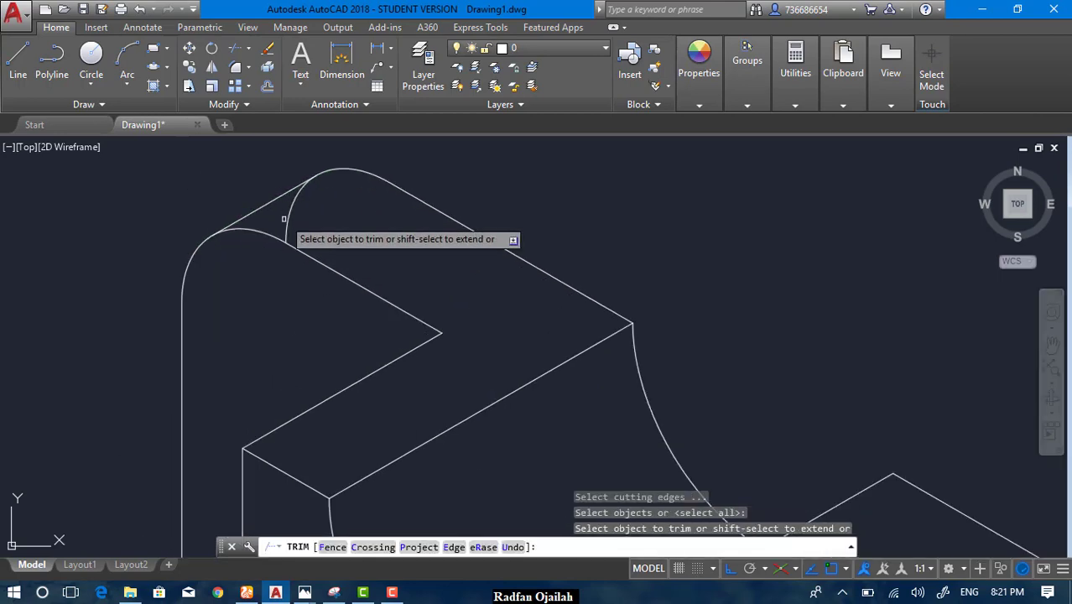
{"action": "scroll", "coordinate": [281, 224], "scroll_direction": "down", "scroll_amount": 5}
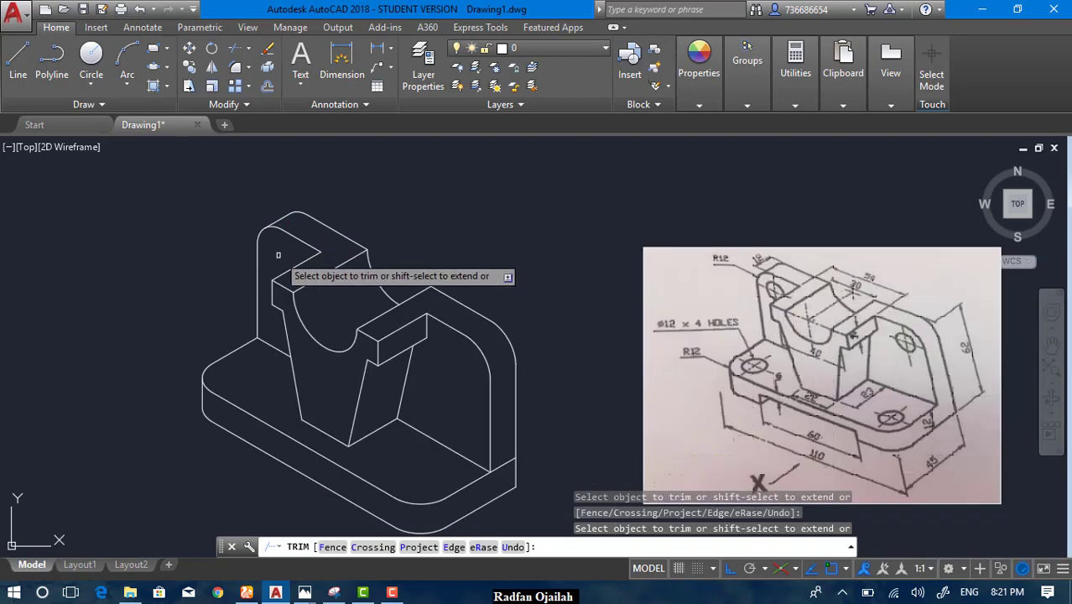
{"action": "scroll", "coordinate": [394, 310], "scroll_direction": "down", "scroll_amount": 2}
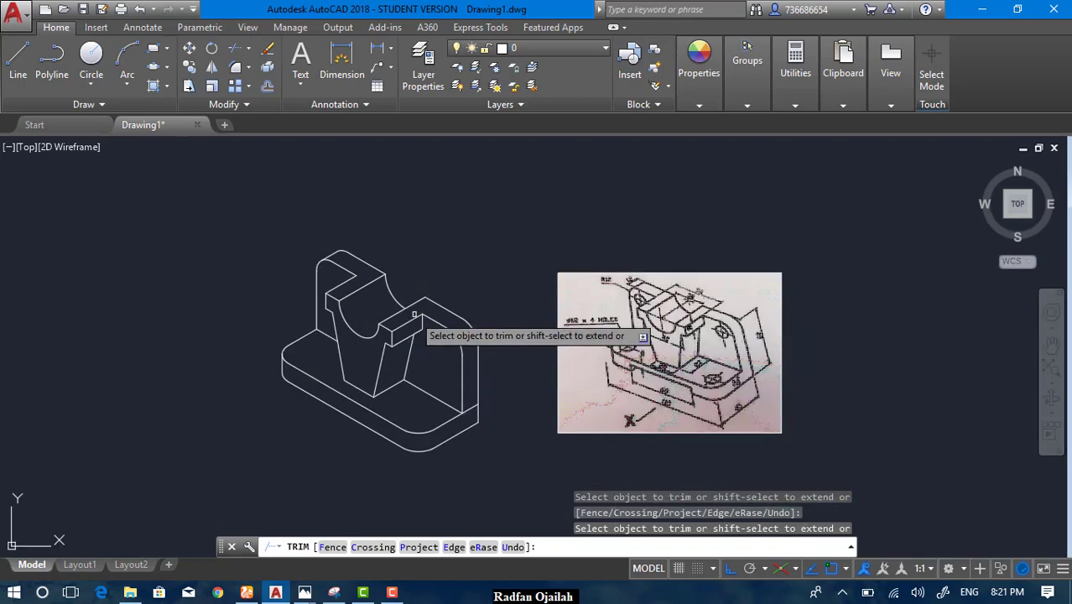
{"action": "scroll", "coordinate": [281, 381], "scroll_direction": "up", "scroll_amount": 2}
{"action": "scroll", "coordinate": [839, 398], "scroll_direction": "up", "scroll_amount": 2}
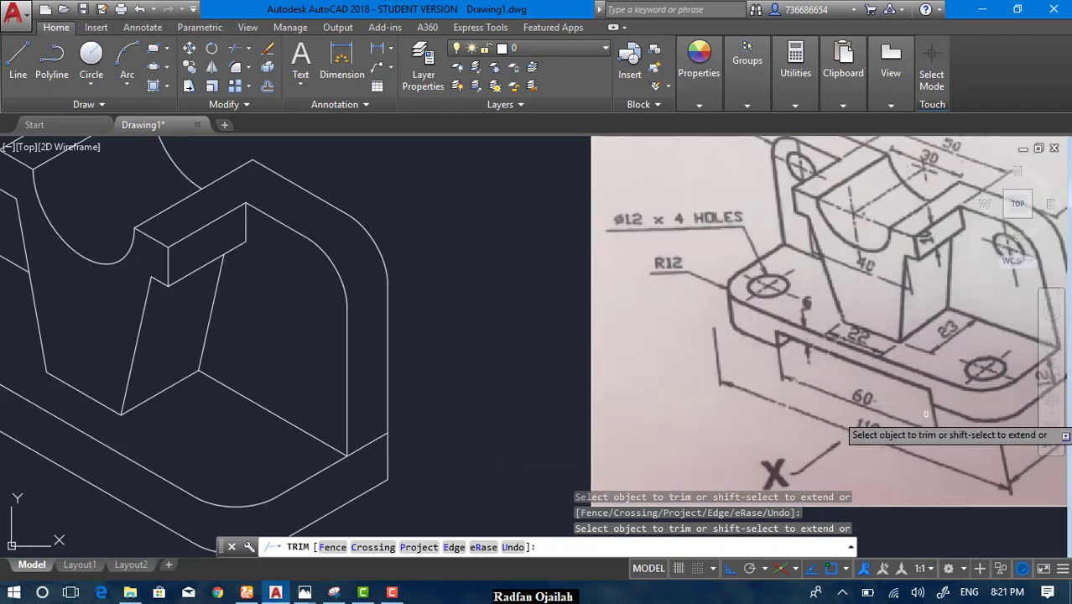
{"action": "key", "text": "Escape"}
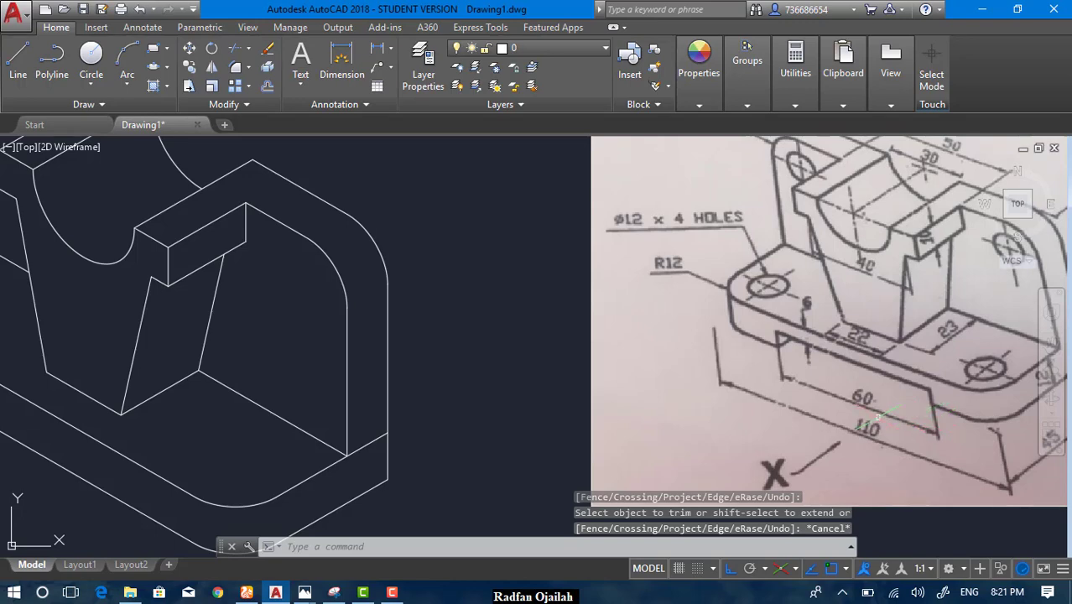
{"action": "scroll", "coordinate": [876, 417], "scroll_direction": "down", "scroll_amount": 2}
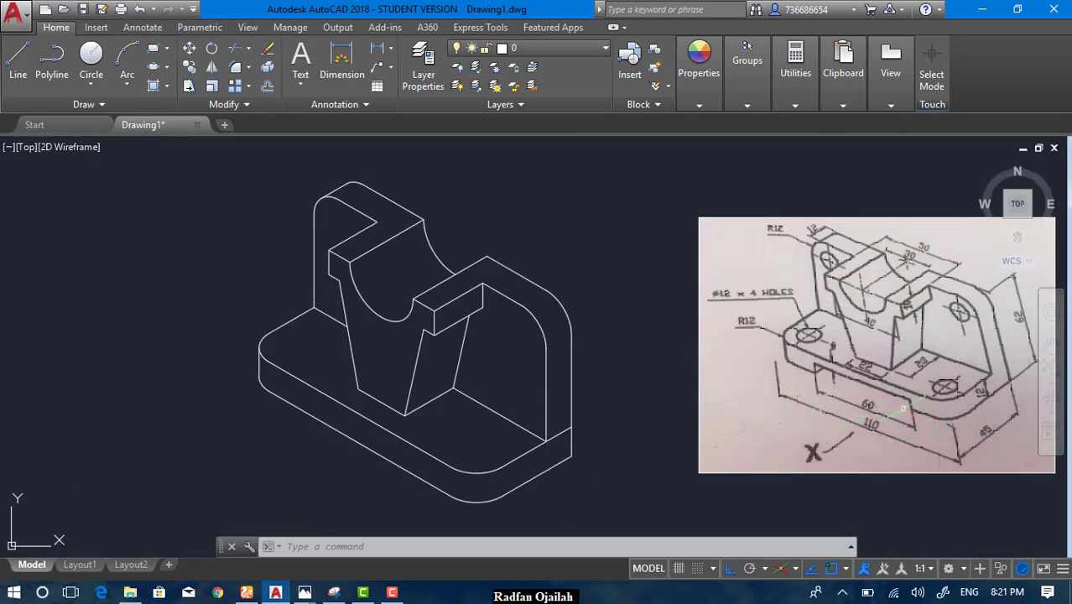
{"action": "scroll", "coordinate": [902, 408], "scroll_direction": "up", "scroll_amount": 2}
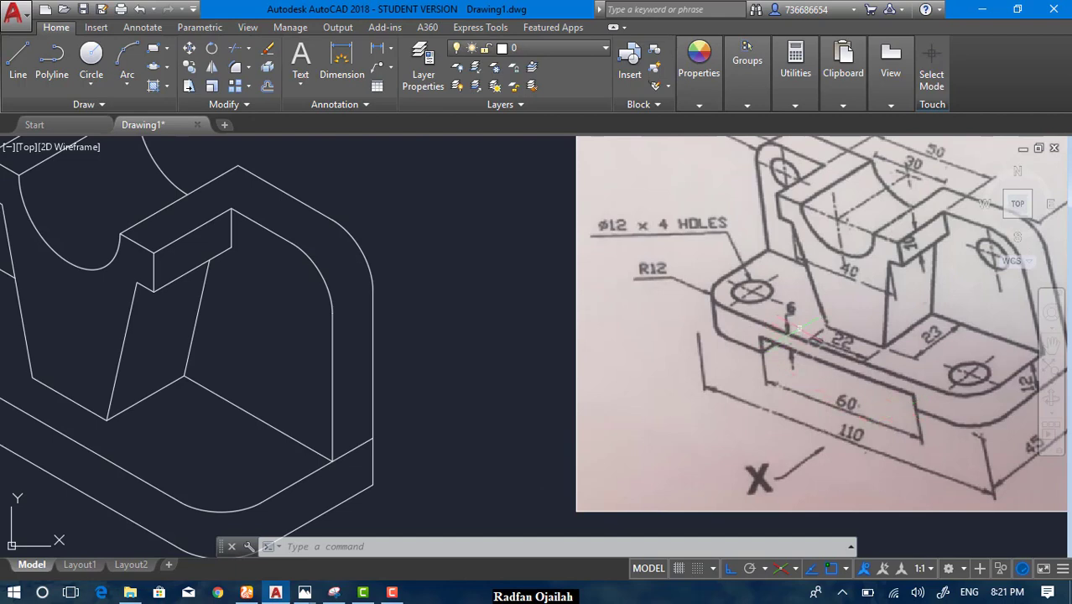
{"action": "scroll", "coordinate": [851, 305], "scroll_direction": "down", "scroll_amount": 2}
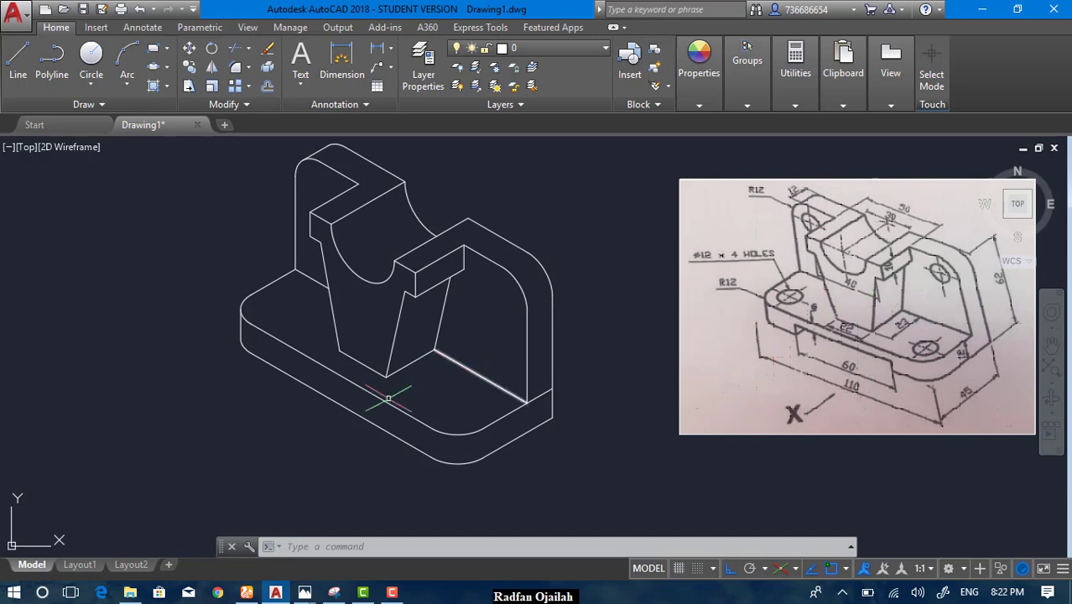
Step: Draw a 6-unit vertical notch edge on the base plate's front, Right isoplane
{"action": "type", "text": "l"}
{"action": "key", "text": "Return"}
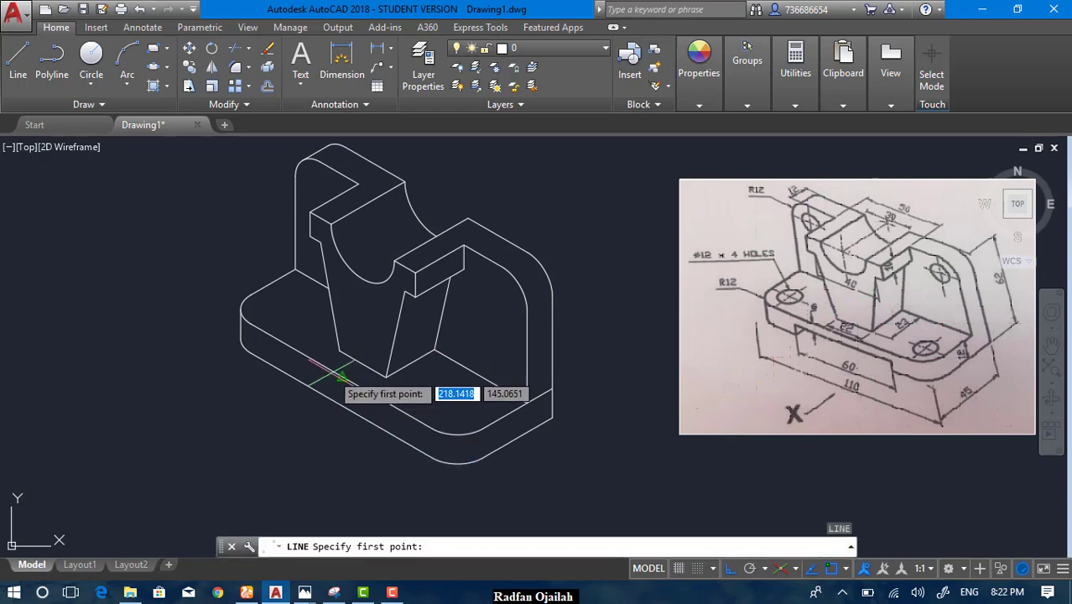
{"action": "left_click", "coordinate": [340, 374]}
{"action": "key", "text": "F5"}
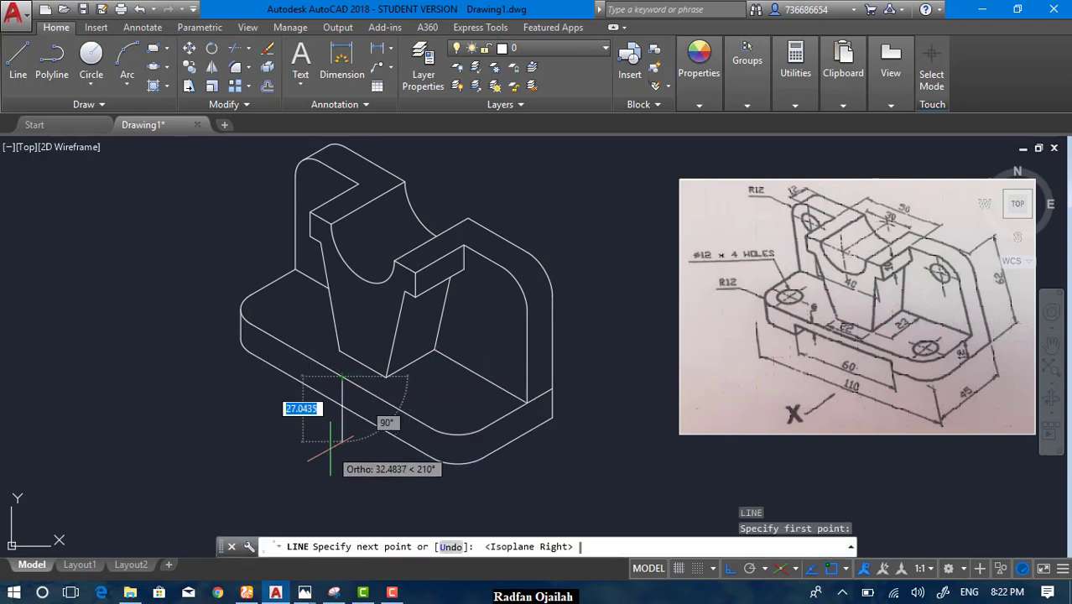
{"action": "type", "text": "6"}
{"action": "key", "text": "Return"}
{"action": "key", "text": "Return"}
{"action": "scroll", "coordinate": [330, 382], "scroll_direction": "up", "scroll_amount": 2}
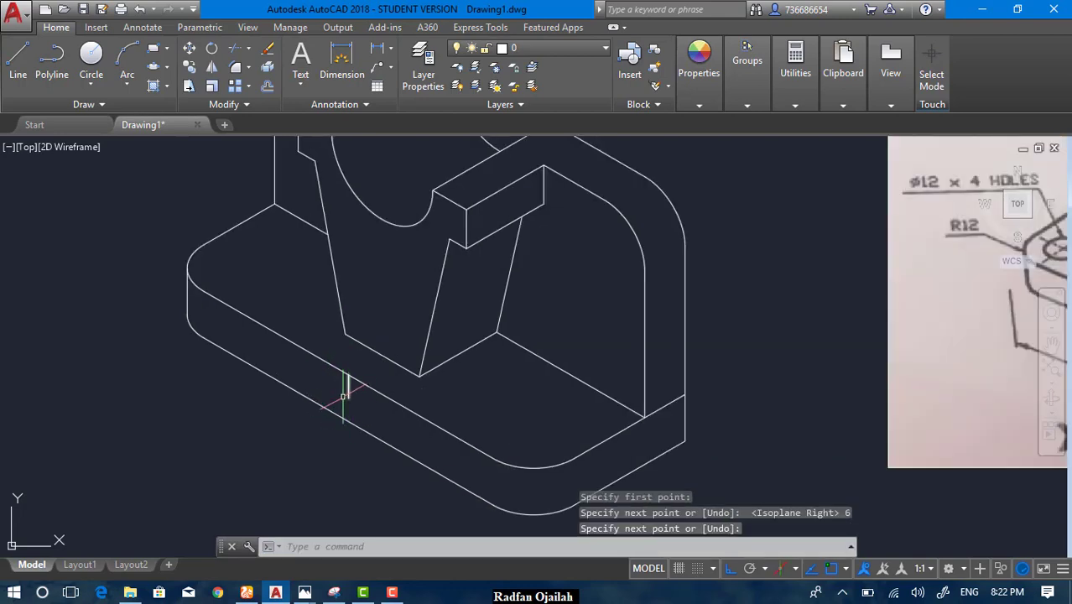
{"action": "scroll", "coordinate": [318, 394], "scroll_direction": "down", "scroll_amount": 2}
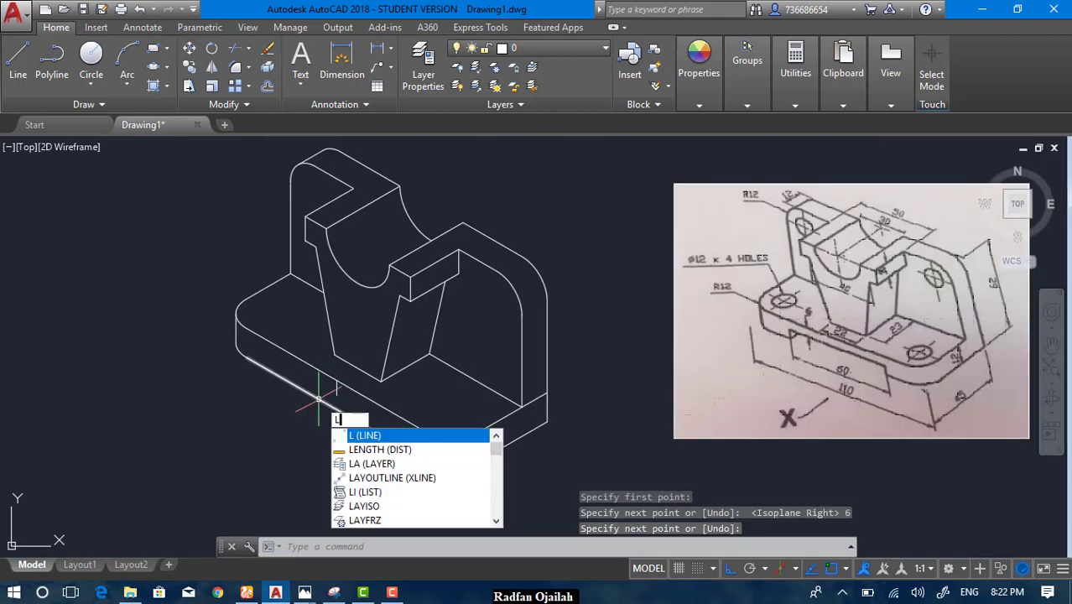
Step: Draw a 60-unit line on the Left isoplane and move it onto the plate's front face
{"action": "key", "text": "Return"}
{"action": "left_click", "coordinate": [169, 380]}
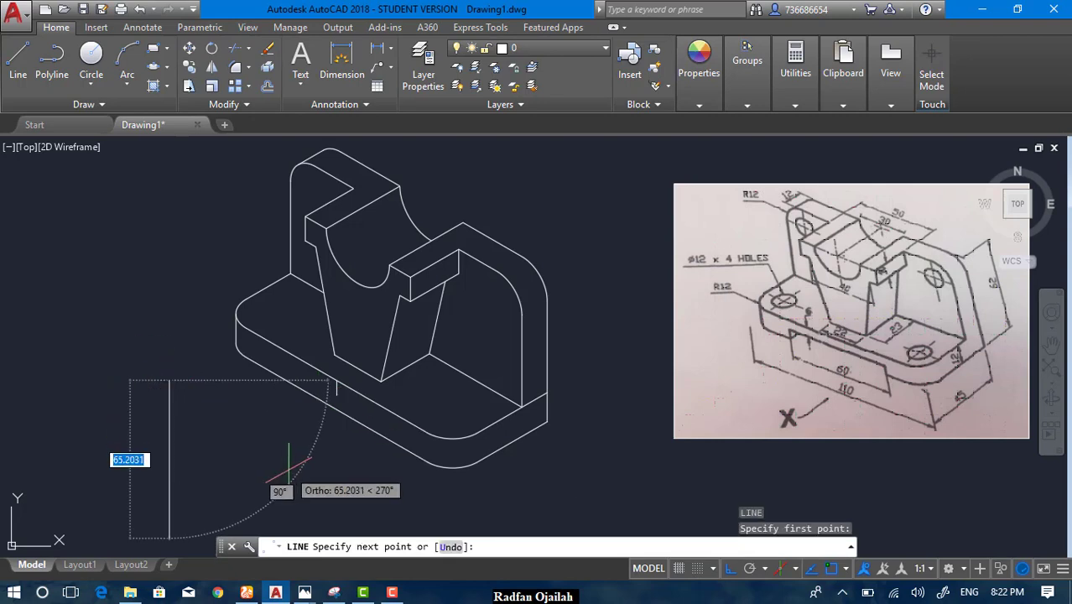
{"action": "key", "text": "F5"}
{"action": "type", "text": "60"}
{"action": "key", "text": "Return"}
{"action": "key", "text": "Return"}
{"action": "type", "text": "m"}
{"action": "key", "text": "Return"}
{"action": "left_click", "coordinate": [243, 423]}
{"action": "key", "text": "Return"}
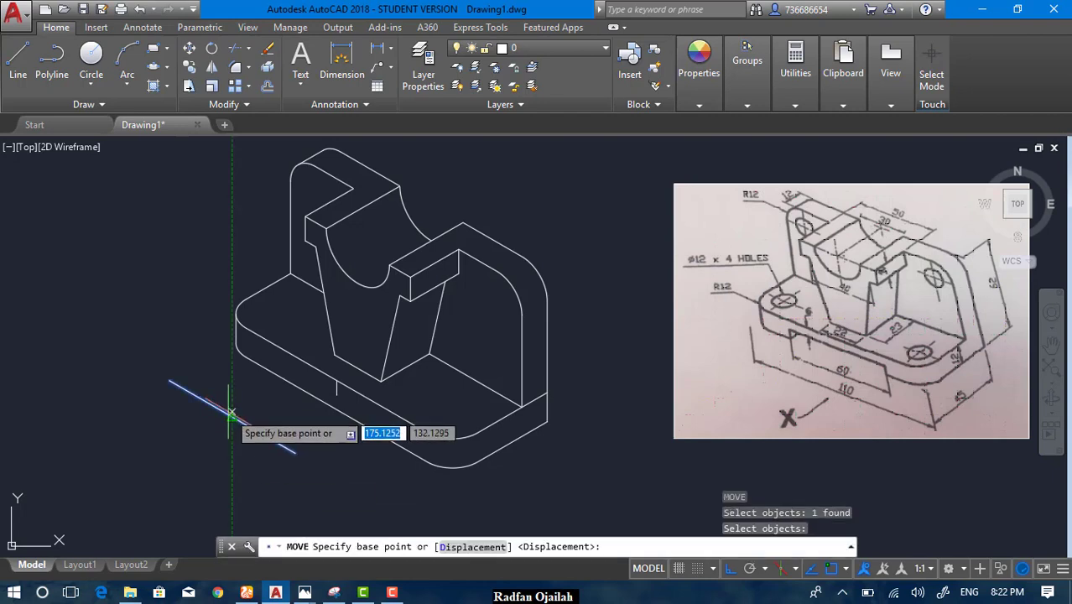
{"action": "left_click", "coordinate": [230, 417]}
{"action": "left_click", "coordinate": [344, 410]}
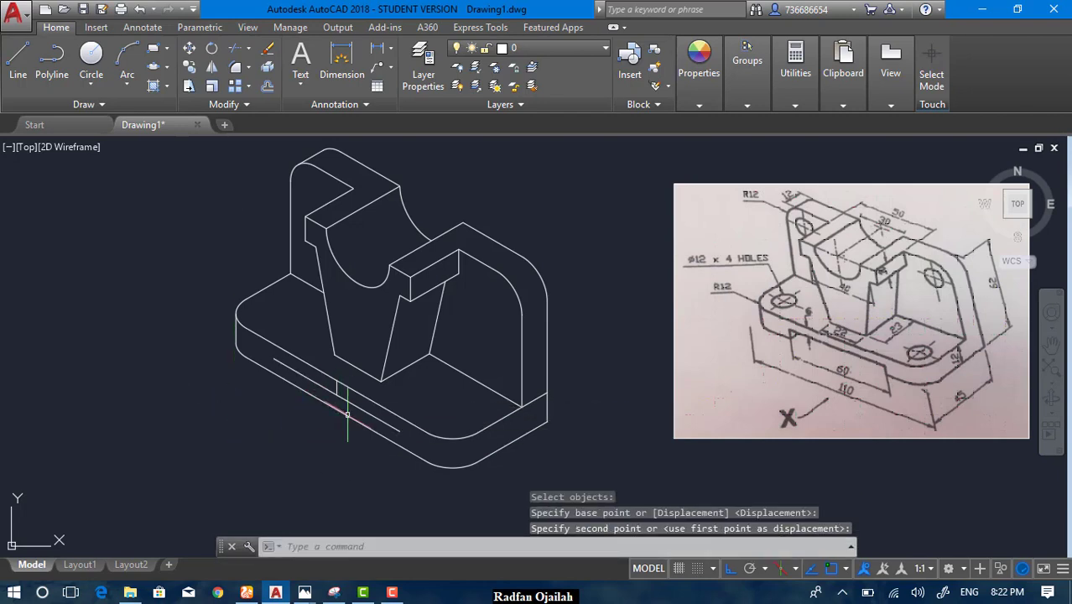
{"action": "key", "text": "Escape"}
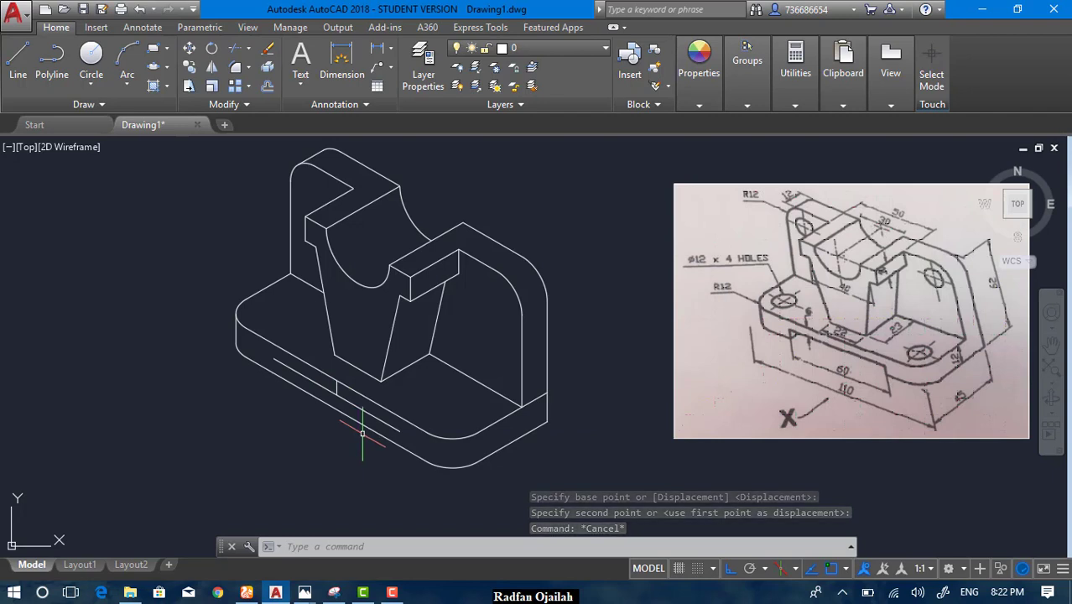
Step: Copy the line to the plate's left lower edge and delete the stray short segment
{"action": "type", "text": "co"}
{"action": "key", "text": "Return"}
{"action": "left_click", "coordinate": [345, 406]}
{"action": "key", "text": "Return"}
{"action": "left_click", "coordinate": [336, 385]}
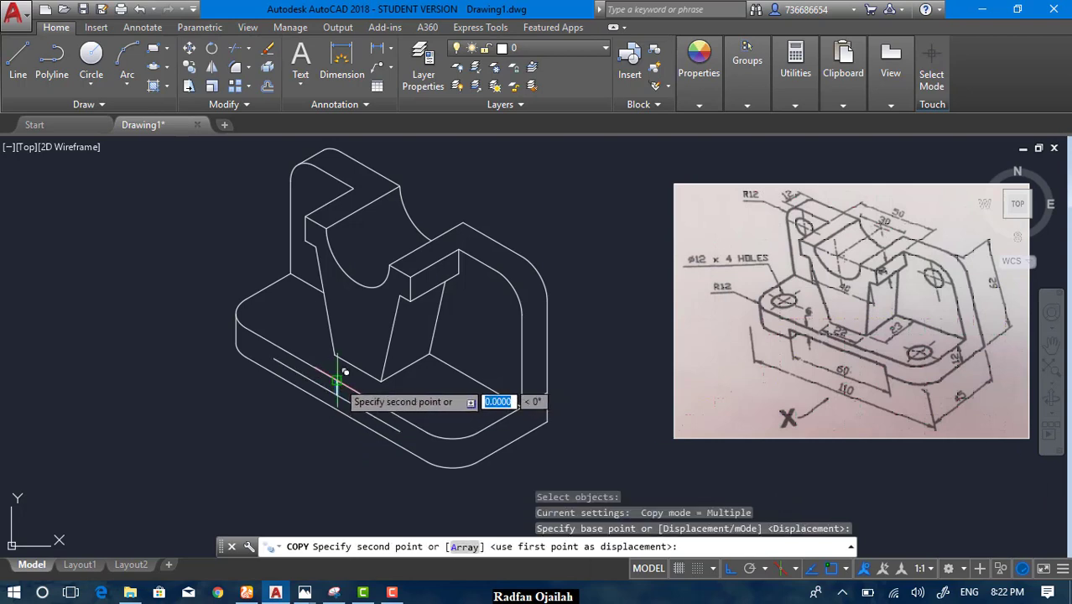
{"action": "left_click", "coordinate": [279, 356]}
{"action": "key", "text": "Escape"}
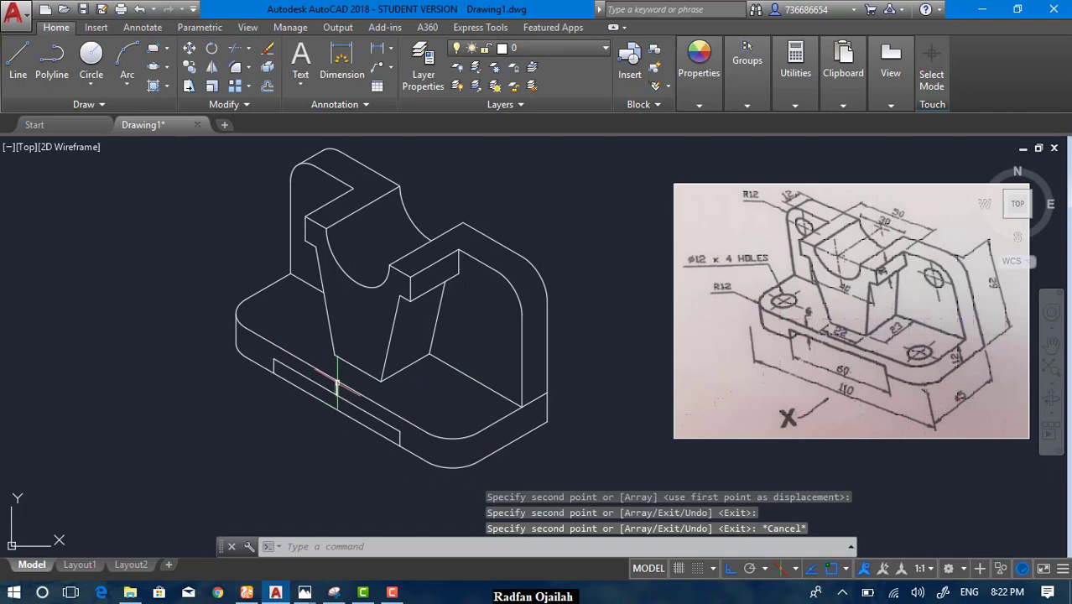
{"action": "key", "text": "Delete"}
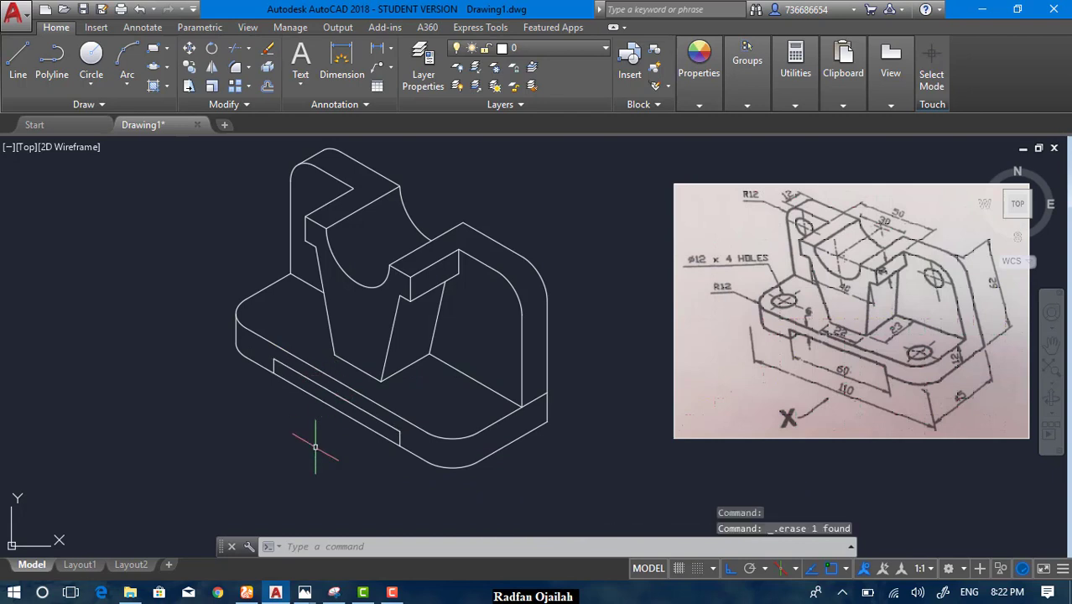
Step: Trim away the excess edge at the notch
{"action": "type", "text": "tr"}
{"action": "key", "text": "Return"}
{"action": "key", "text": "Return"}
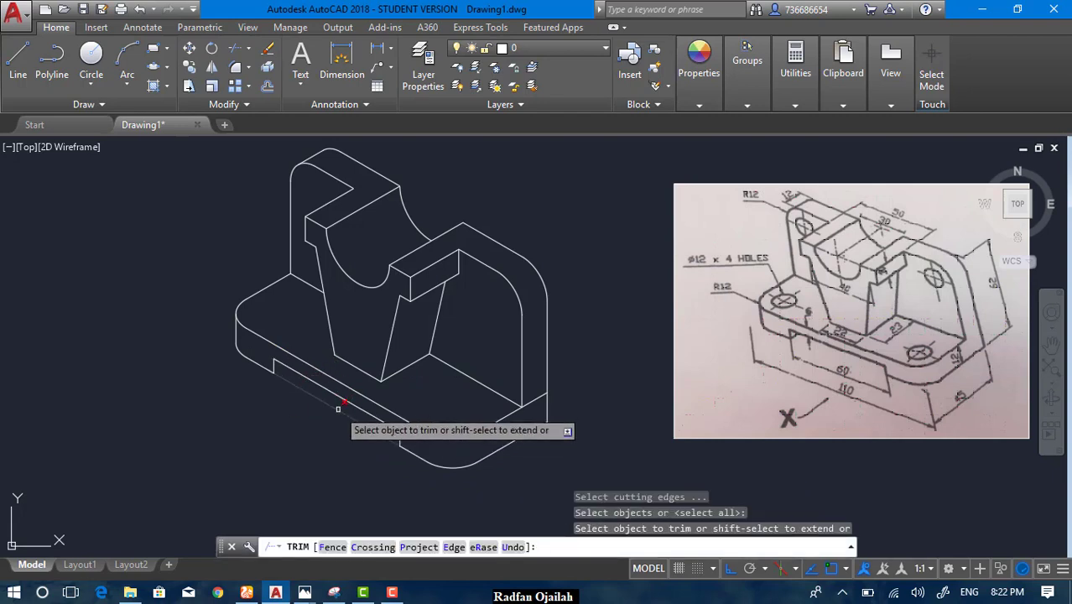
{"action": "left_click", "coordinate": [338, 415]}
{"action": "key", "text": "Escape"}
Step: Redraw the front bottom edge from the notch corner on the Top isoplane and trim the leftover piece
{"action": "type", "text": "l"}
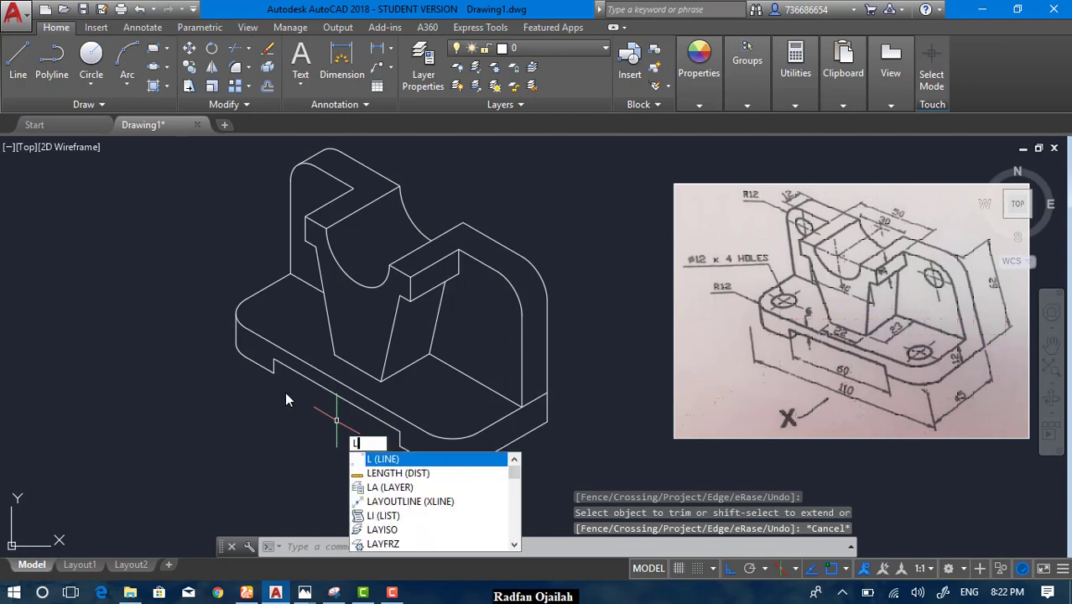
{"action": "key", "text": "Return"}
{"action": "left_click", "coordinate": [273, 369]}
{"action": "key", "text": "F5"}
{"action": "left_click", "coordinate": [311, 367]}
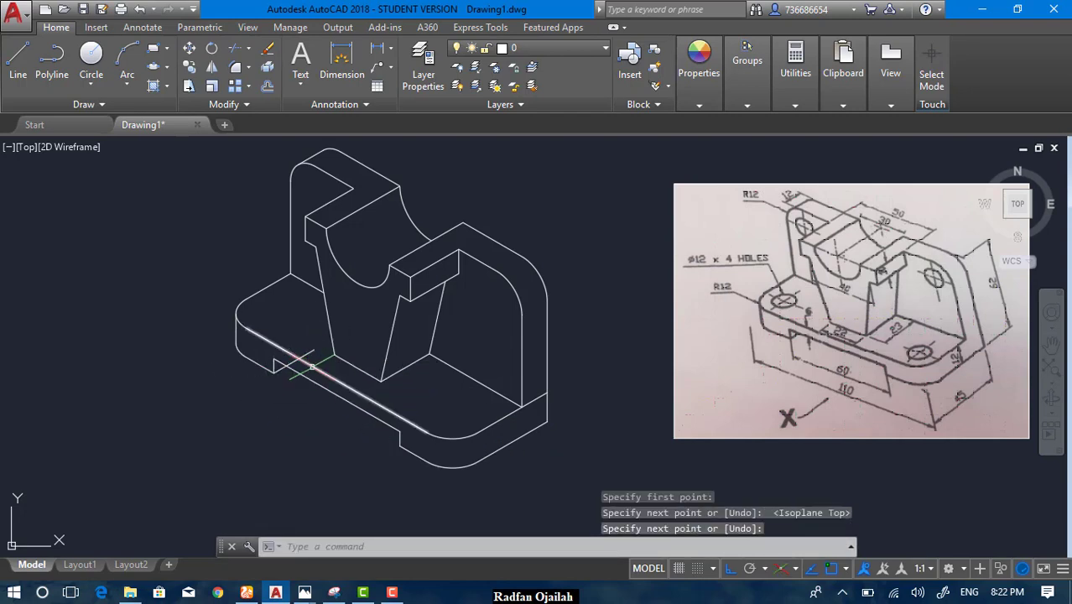
{"action": "key", "text": "Return"}
{"action": "left_click", "coordinate": [314, 380]}
{"action": "key", "text": "Return"}
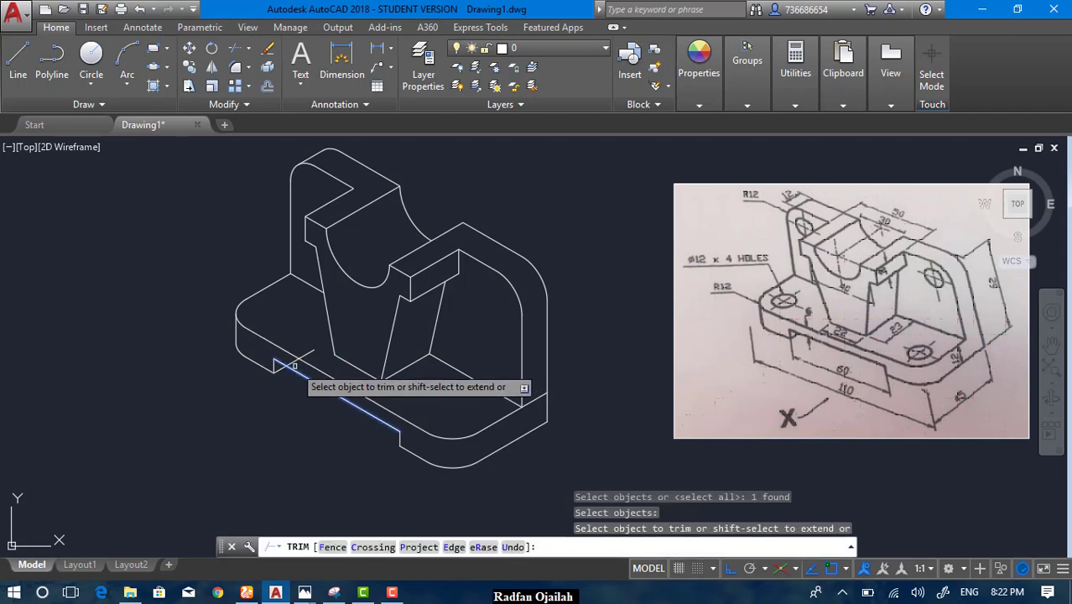
{"action": "left_click", "coordinate": [293, 359]}
{"action": "key", "text": "Escape"}
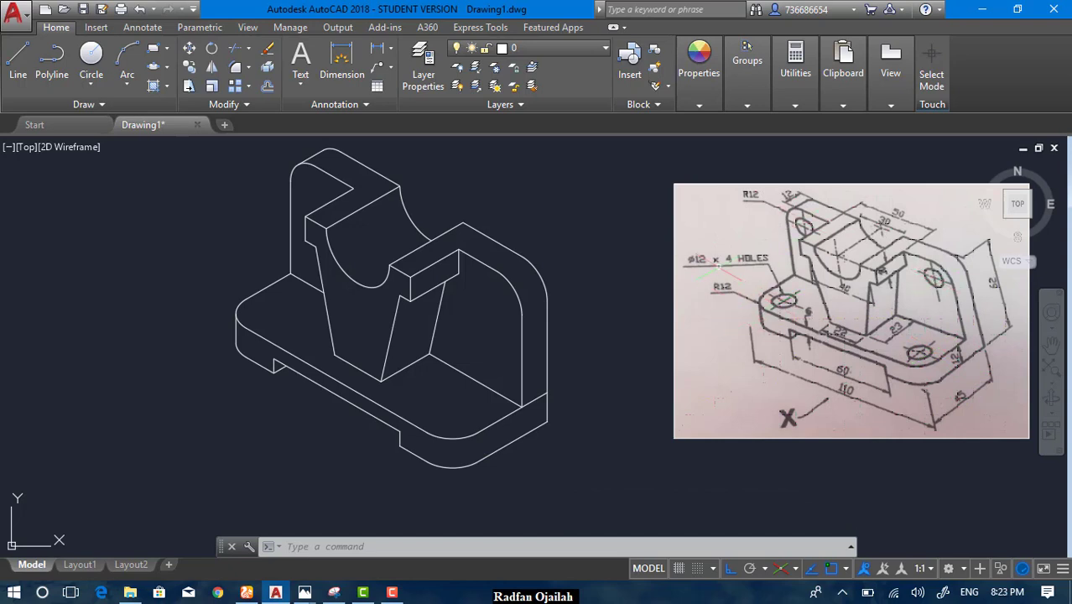
Step: Draw a radius-6 isocircle hole at the base plate's left end
{"action": "scroll", "coordinate": [716, 262], "scroll_direction": "up", "scroll_amount": 4}
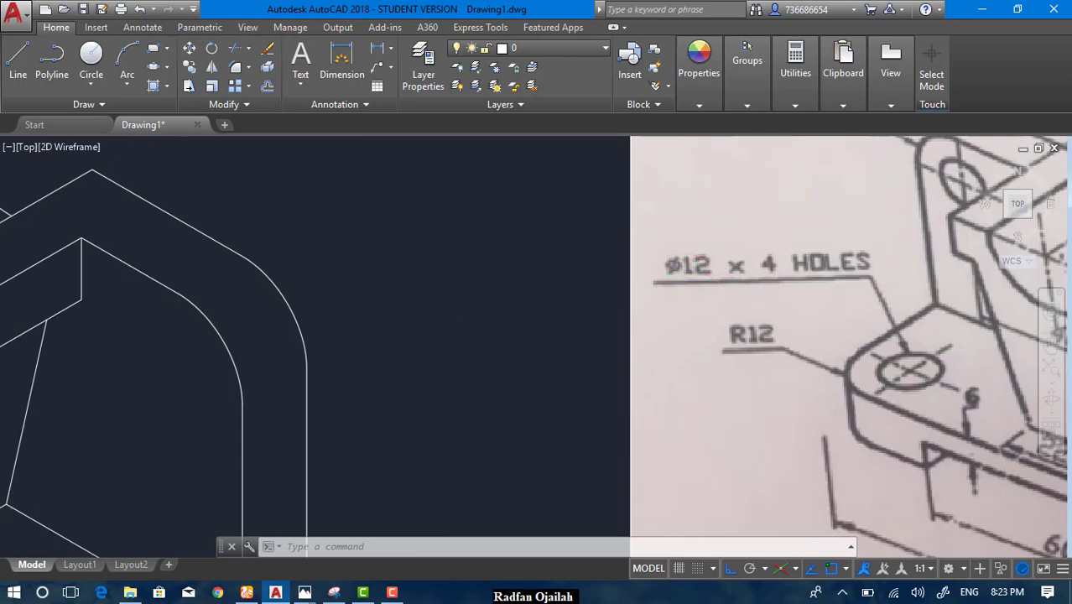
{"action": "scroll", "coordinate": [712, 263], "scroll_direction": "down", "scroll_amount": 4}
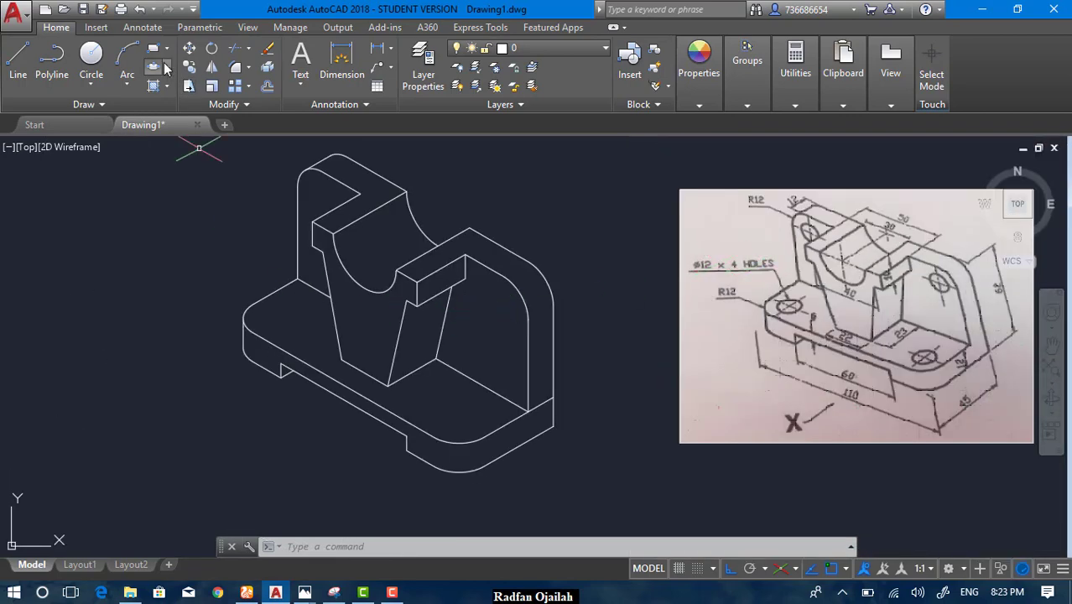
{"action": "left_click", "coordinate": [159, 68]}
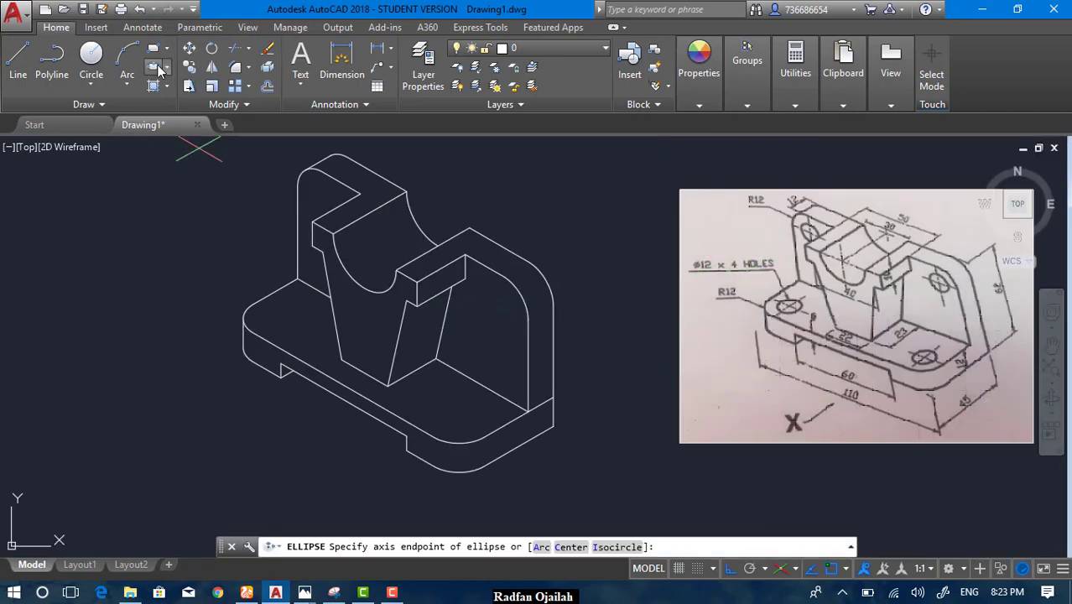
{"action": "left_click", "coordinate": [635, 546]}
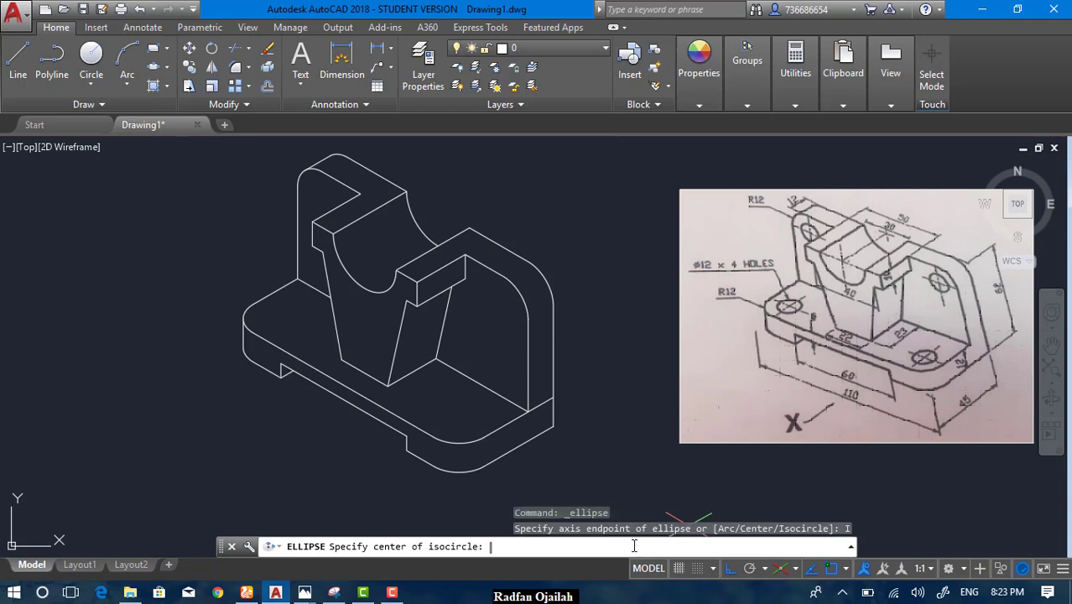
{"action": "left_click", "coordinate": [277, 318]}
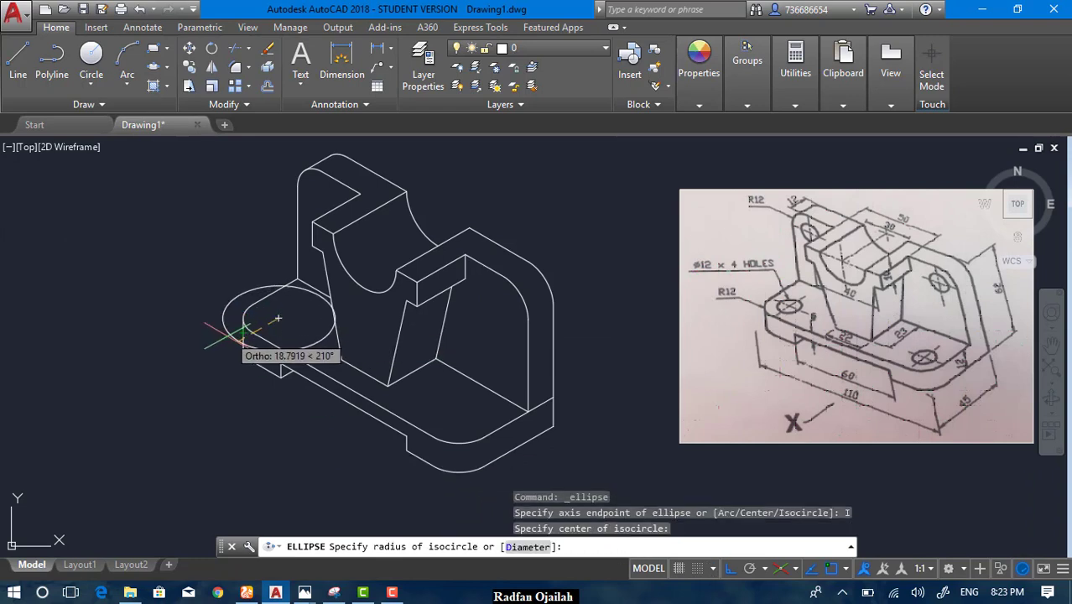
{"action": "type", "text": "6"}
{"action": "key", "text": "Return"}
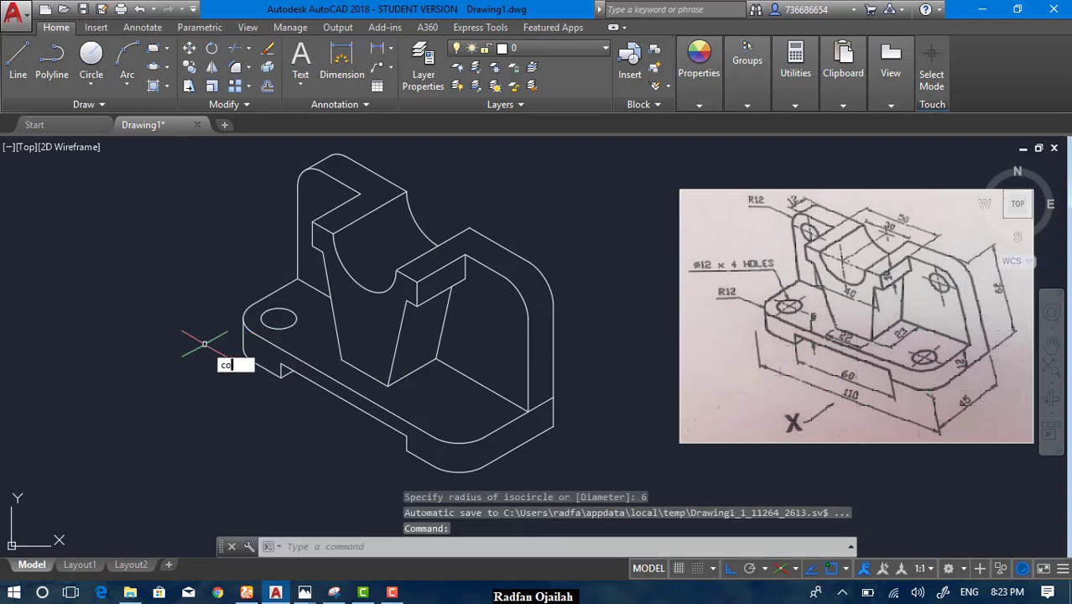
Step: Copy the hole from its centre to the base plate's front right corner
{"action": "type", "text": "co"}
{"action": "key", "text": "Return"}
{"action": "left_click", "coordinate": [272, 325]}
{"action": "key", "text": "Return"}
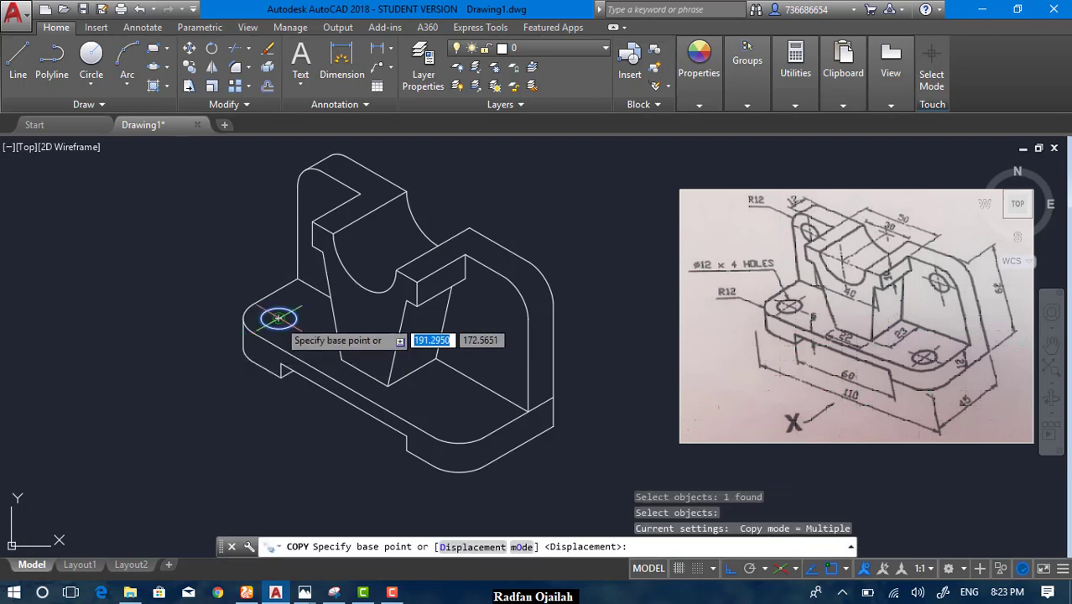
{"action": "left_click", "coordinate": [278, 318]}
{"action": "left_click", "coordinate": [460, 427]}
{"action": "key", "text": "Escape"}
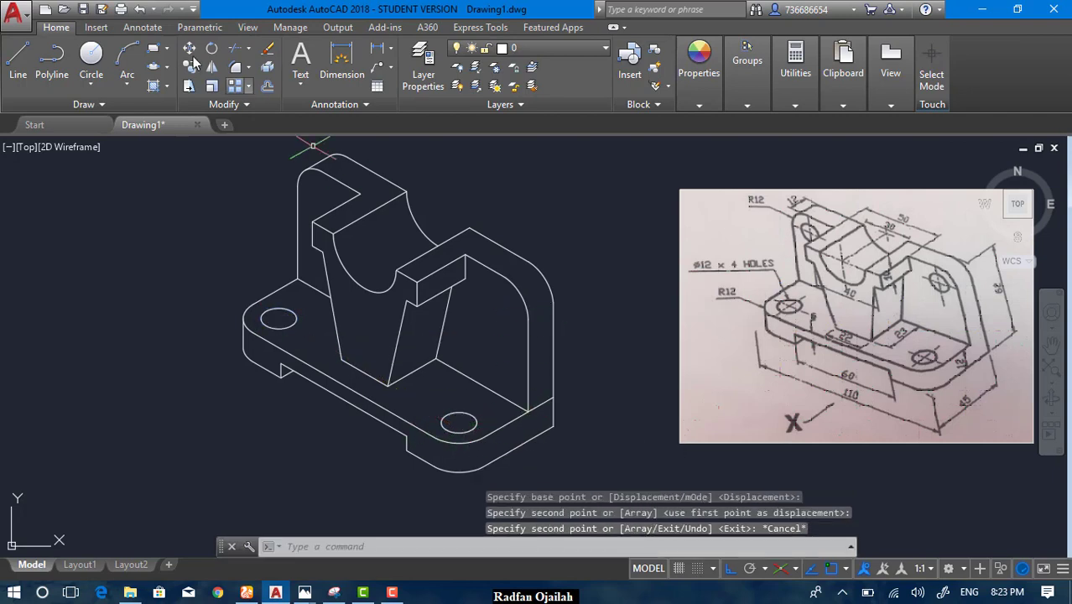
{"action": "left_click", "coordinate": [163, 68]}
{"action": "key", "text": "Escape"}
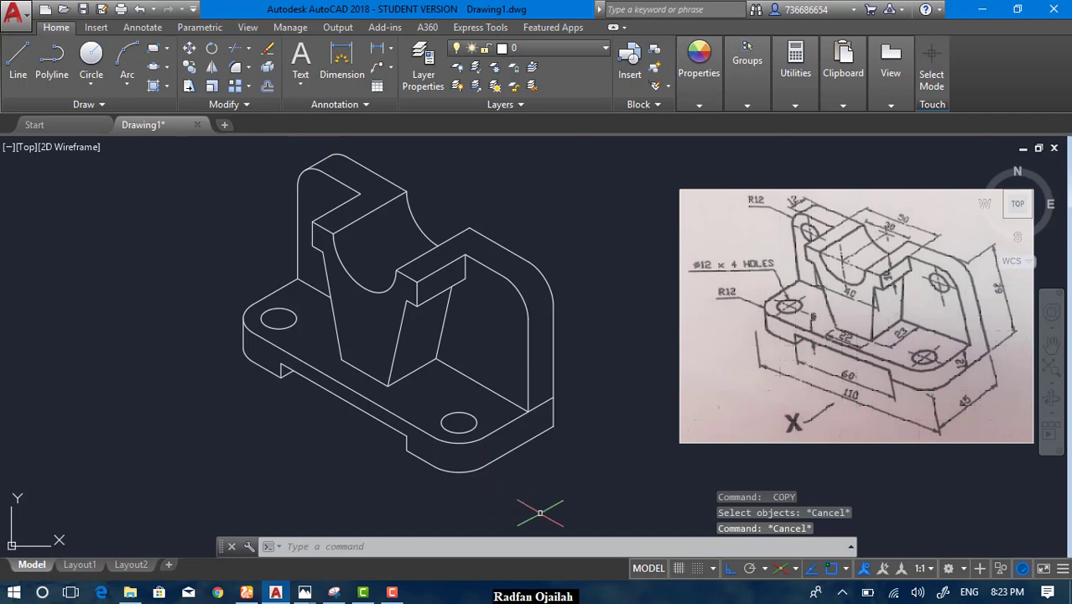
Step: Draw a radius-6 isocircle on the back plate's face using the Left isoplane
{"action": "left_click", "coordinate": [151, 68]}
{"action": "type", "text": "I"}
{"action": "key", "text": "Return"}
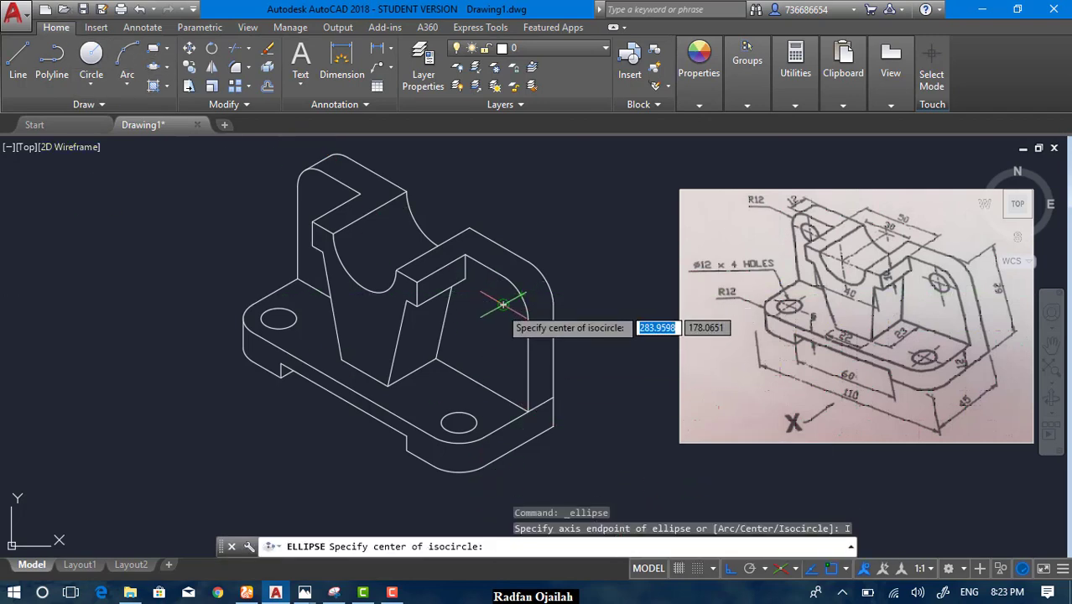
{"action": "left_click", "coordinate": [503, 304]}
{"action": "key", "text": "F5"}
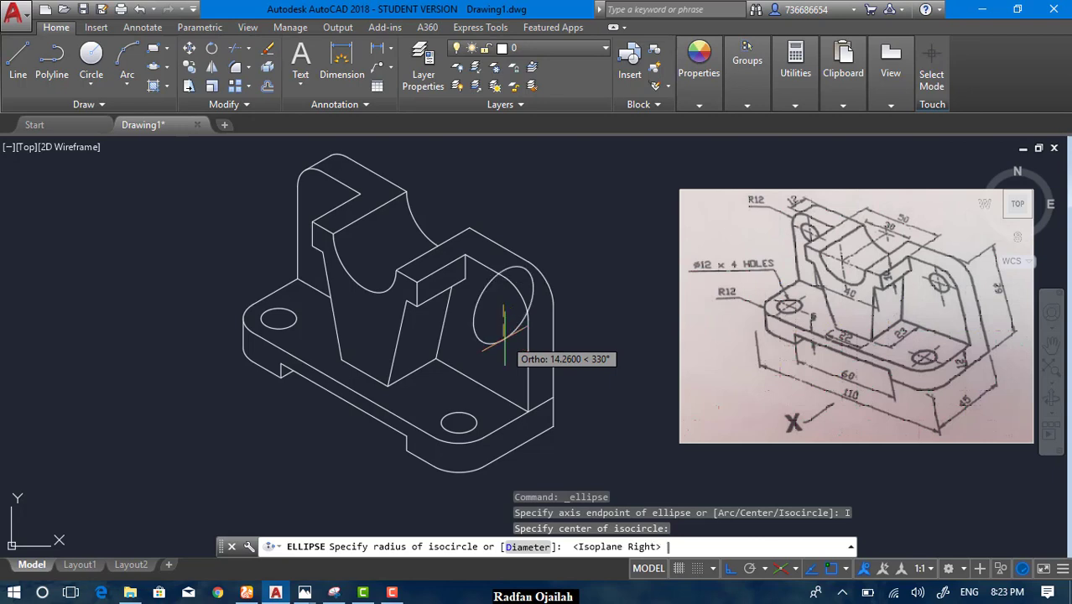
{"action": "key", "text": "F5"}
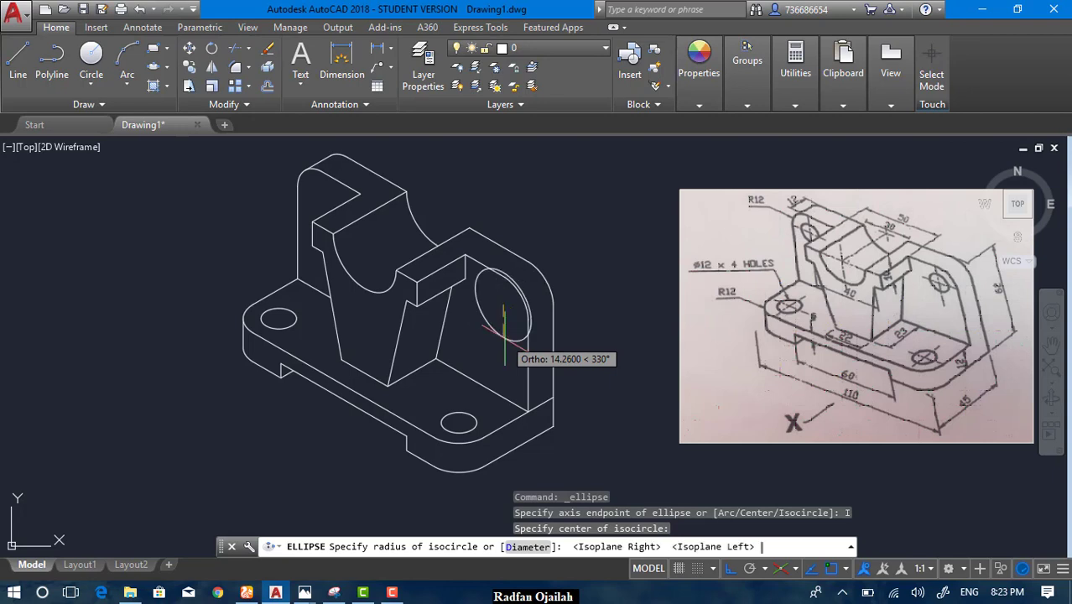
{"action": "type", "text": "6"}
{"action": "key", "text": "Return"}
Step: Copy the back plate hole from its centre into the top boss
{"action": "type", "text": "co"}
{"action": "key", "text": "Return"}
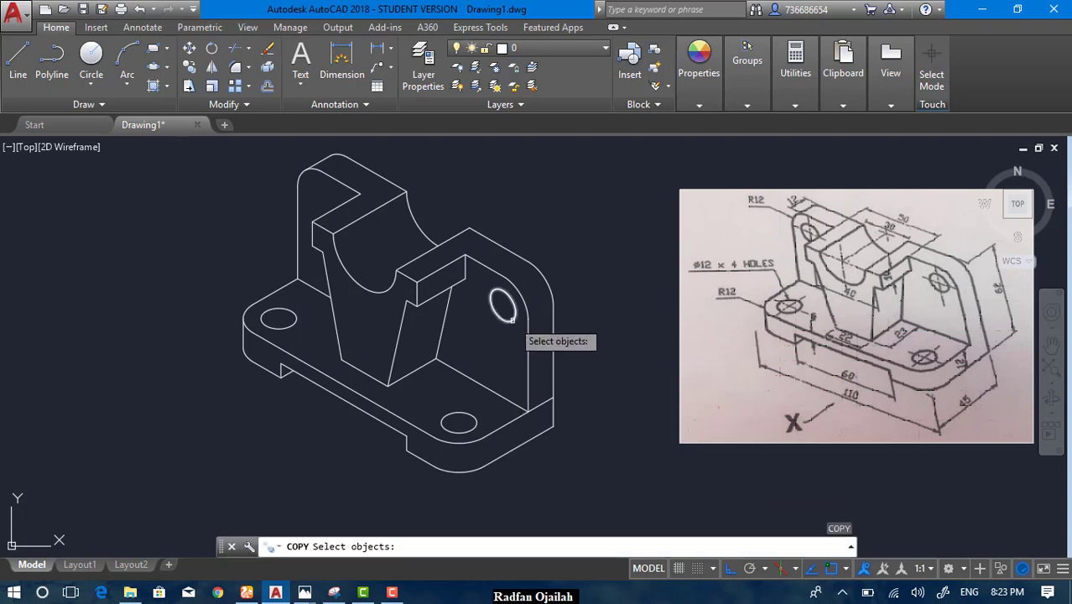
{"action": "left_click", "coordinate": [512, 319]}
{"action": "key", "text": "Return"}
{"action": "left_click", "coordinate": [502, 304]}
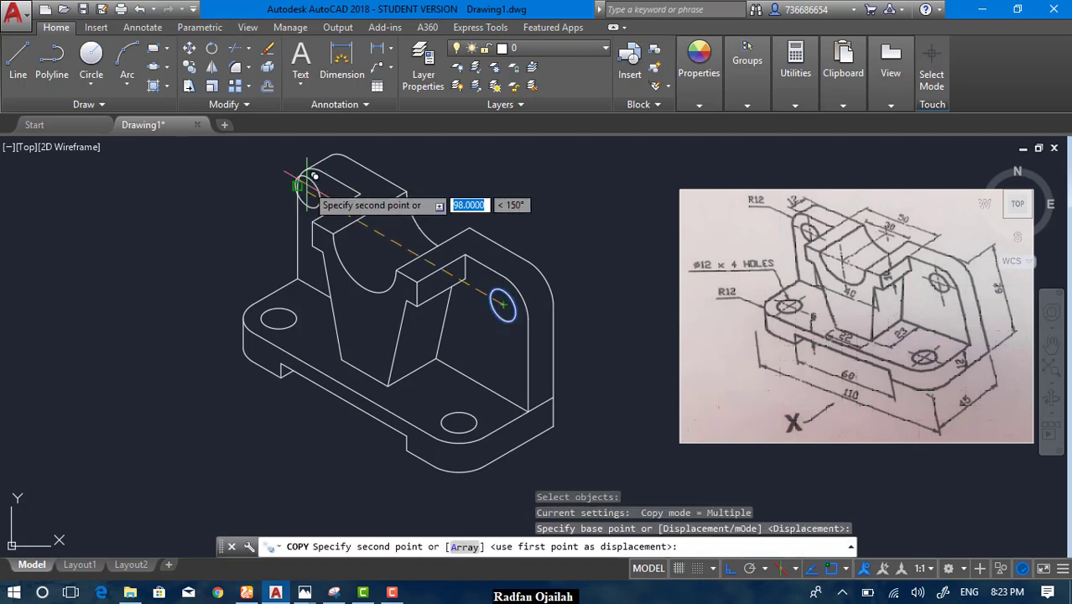
{"action": "left_click", "coordinate": [322, 200]}
{"action": "key", "text": "Escape"}
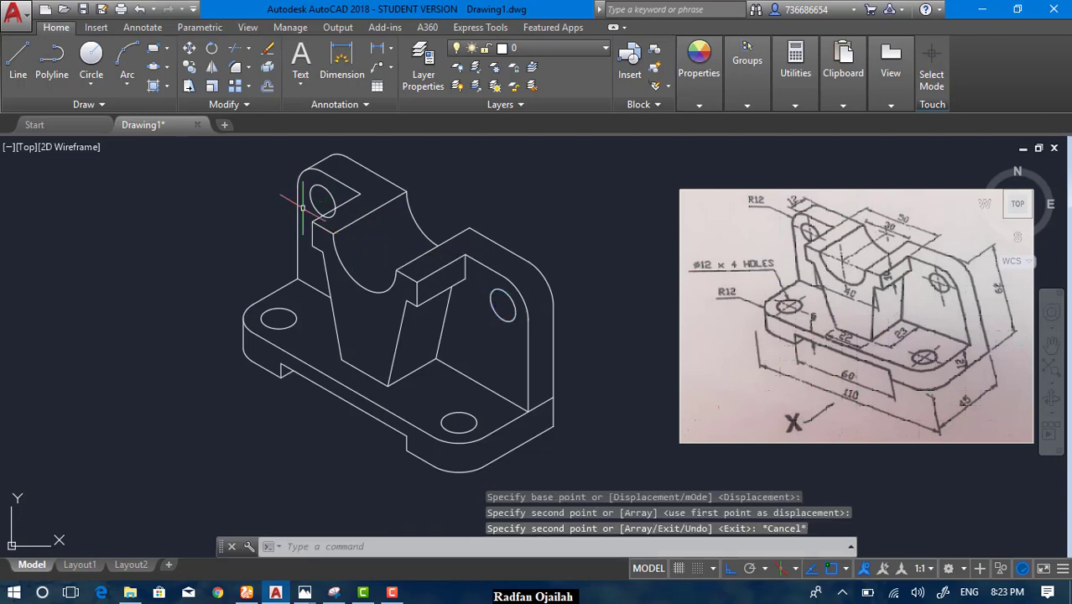
{"action": "scroll", "coordinate": [314, 216], "scroll_direction": "up", "scroll_amount": 2}
{"action": "type", "text": "tr"}
{"action": "key", "text": "Return"}
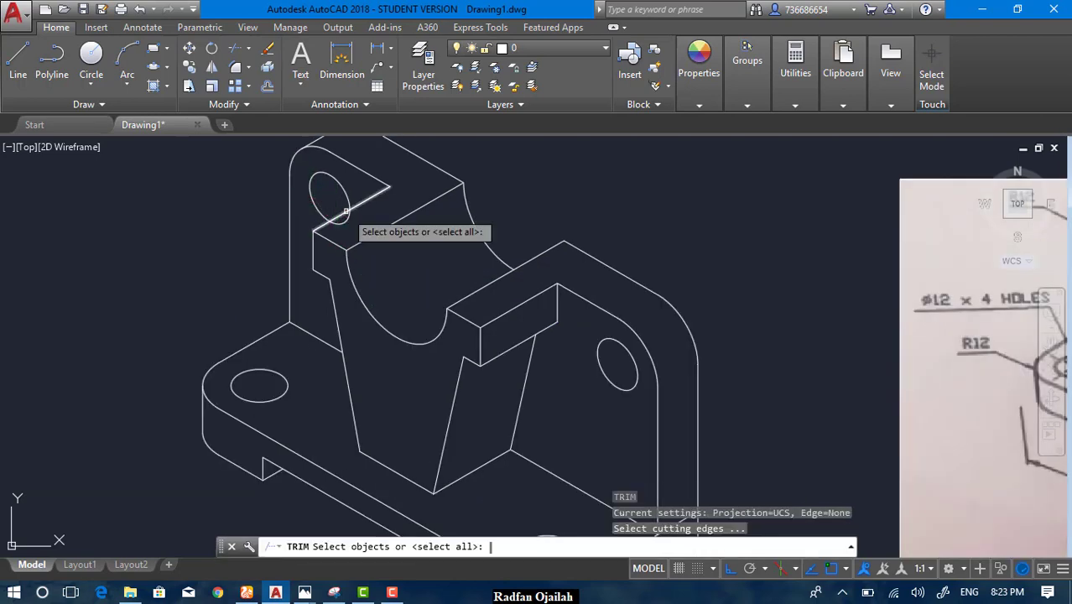
Step: Abandon the TRIM attempts and erase the stray short line at the base plate's front right corner
{"action": "key", "text": "Return"}
{"action": "scroll", "coordinate": [327, 262], "scroll_direction": "down", "scroll_amount": 2}
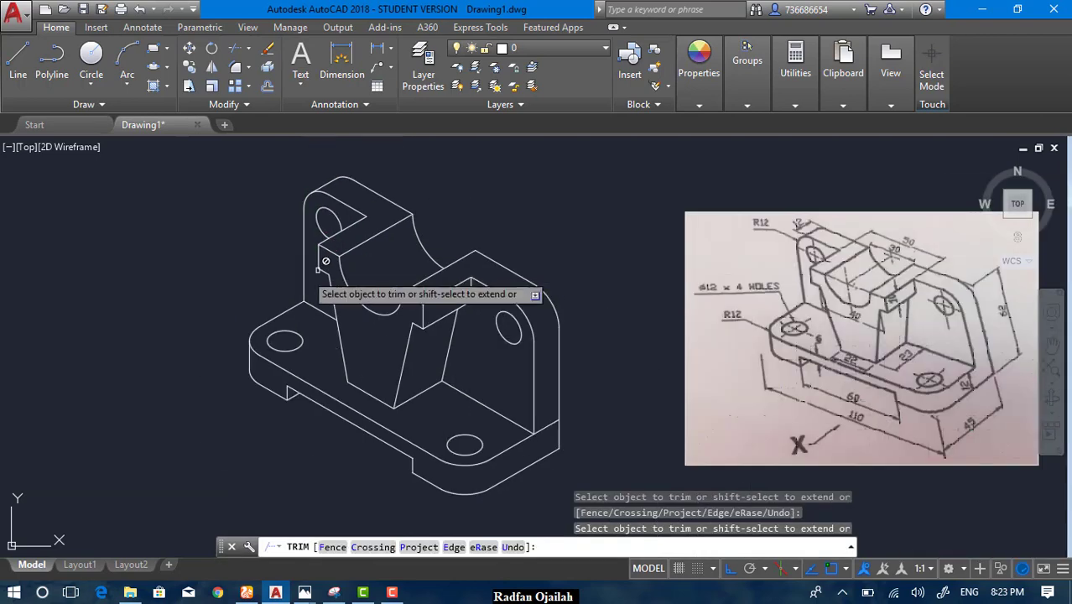
{"action": "scroll", "coordinate": [325, 261], "scroll_direction": "down", "scroll_amount": 2}
{"action": "scroll", "coordinate": [554, 269], "scroll_direction": "up", "scroll_amount": 2}
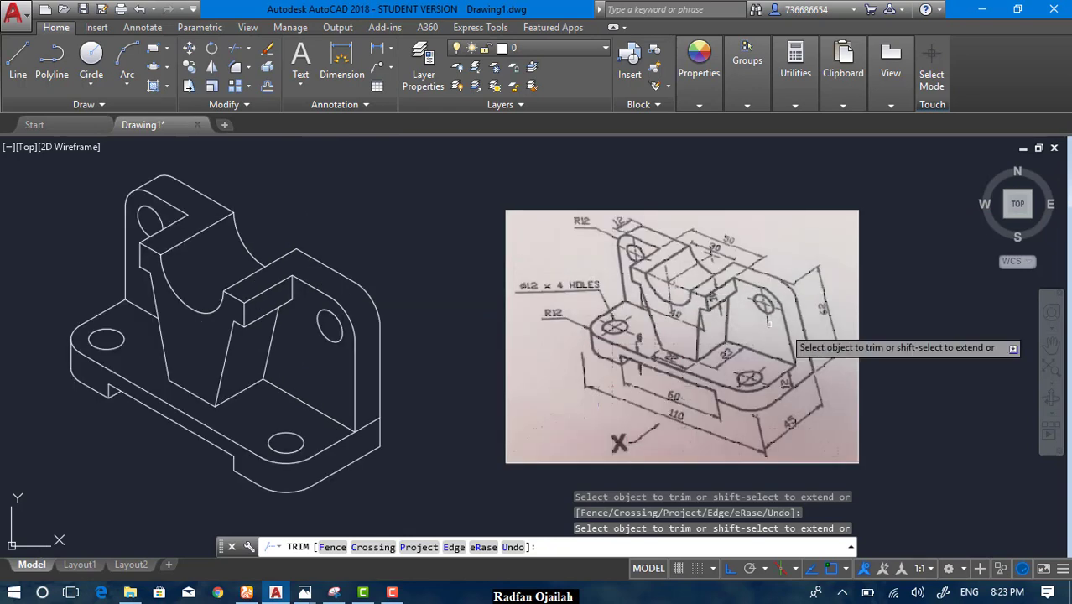
{"action": "key", "text": "Escape"}
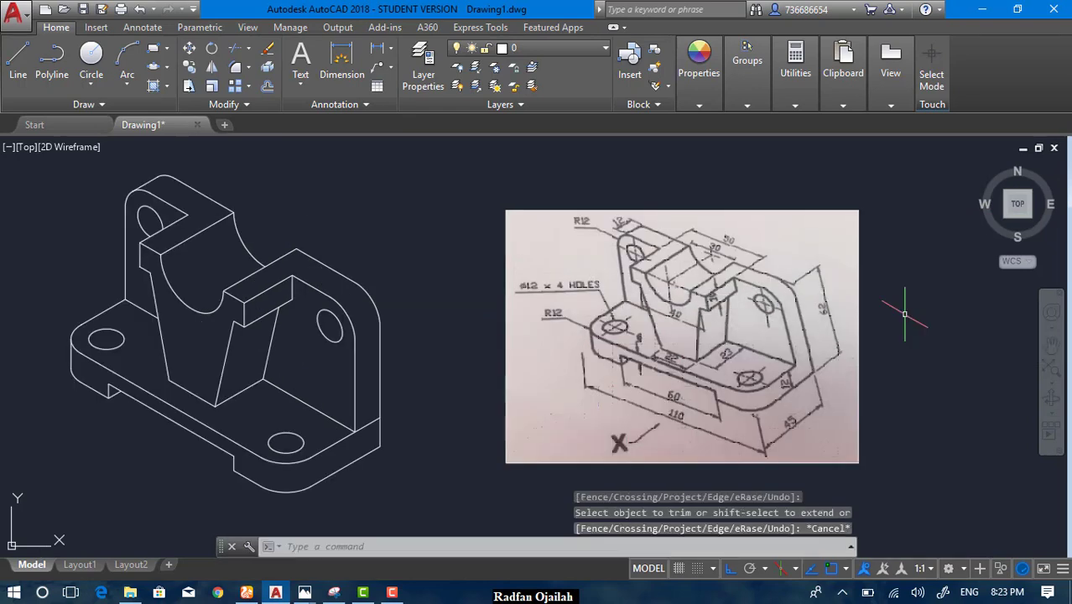
{"action": "type", "text": "tr"}
{"action": "key", "text": "Return"}
{"action": "key", "text": "Escape"}
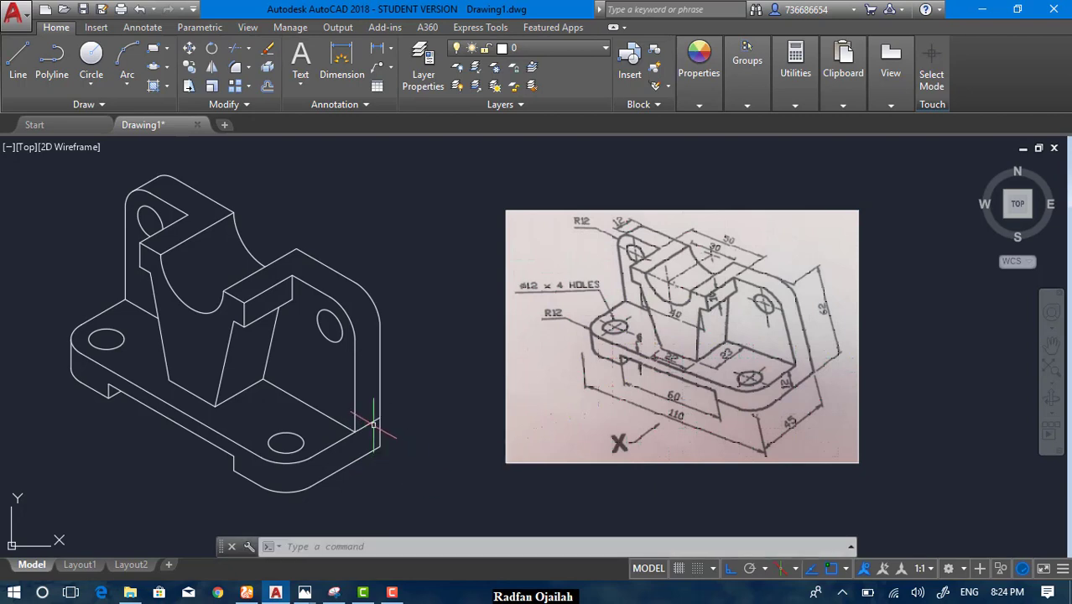
{"action": "key", "text": "Delete"}
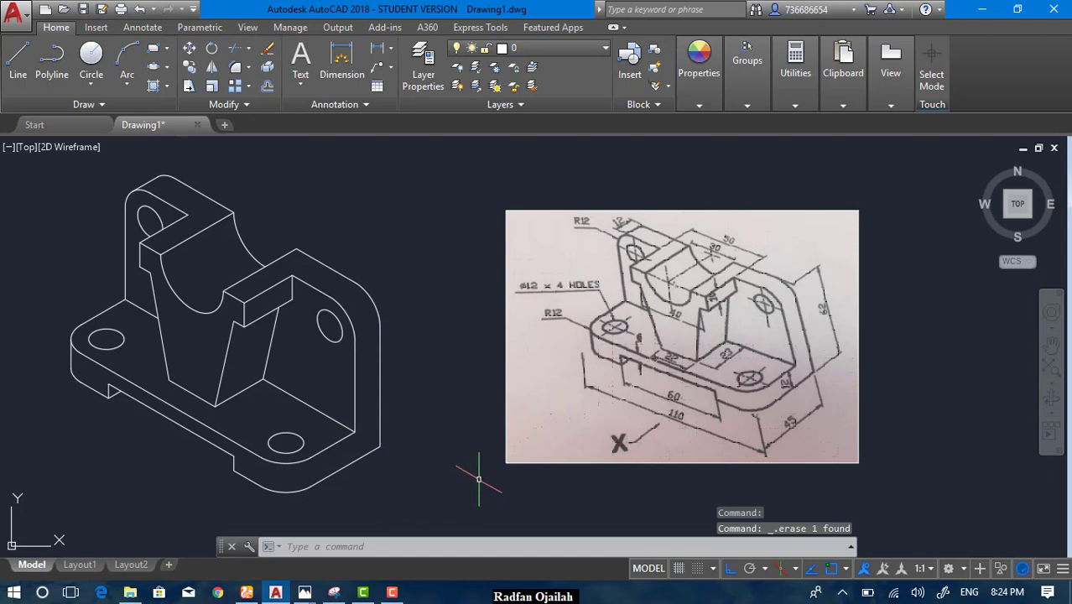